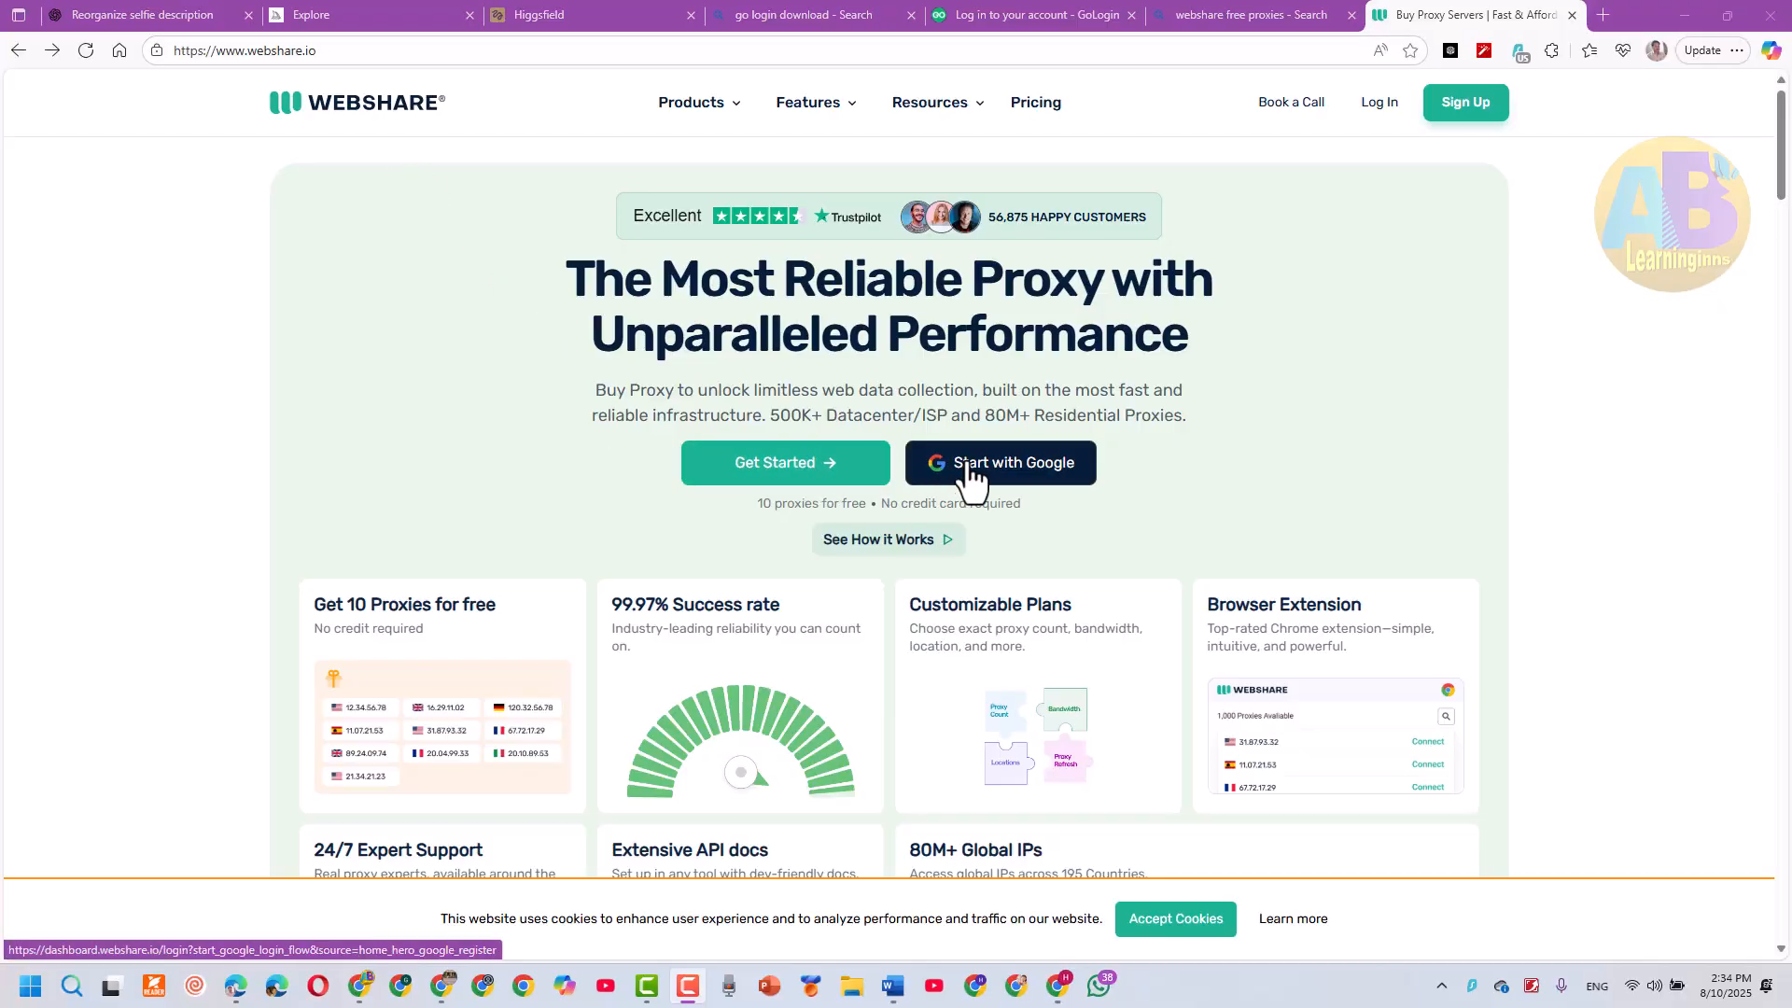
# Sign in to Webshare with a Google account, choosing the PIN option in the Windows Security prompt
pyautogui.click(1011, 464)
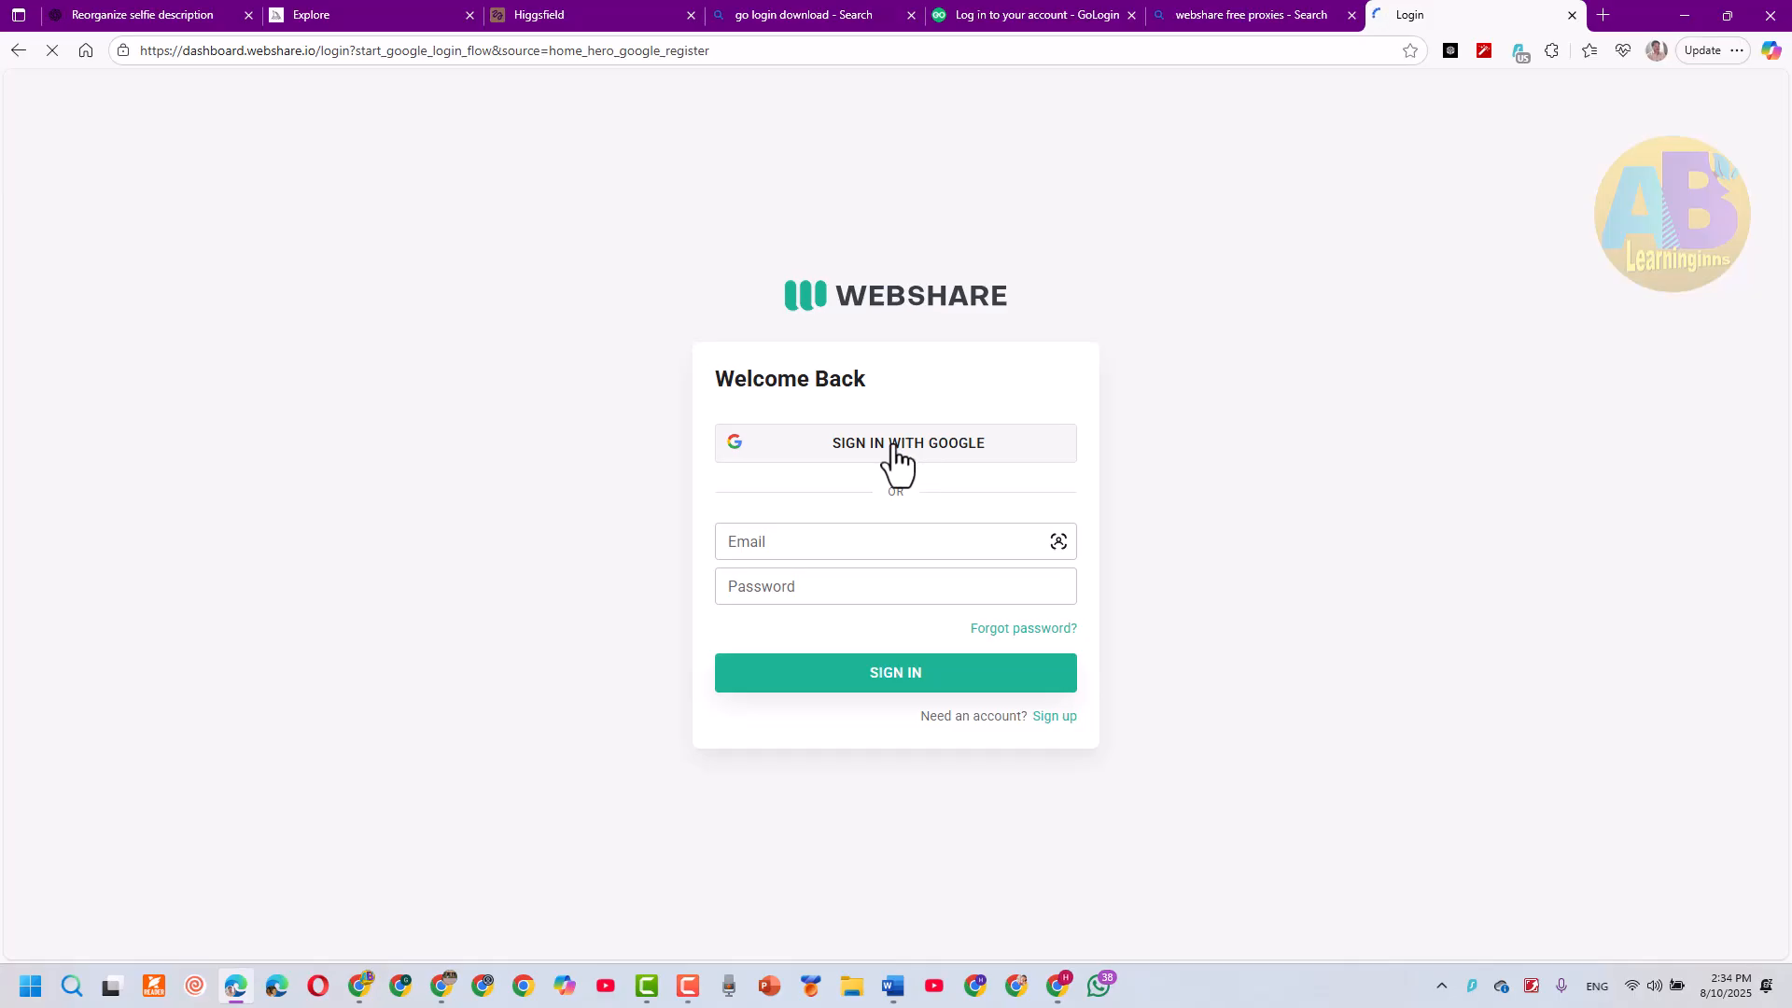
pyautogui.click(894, 450)
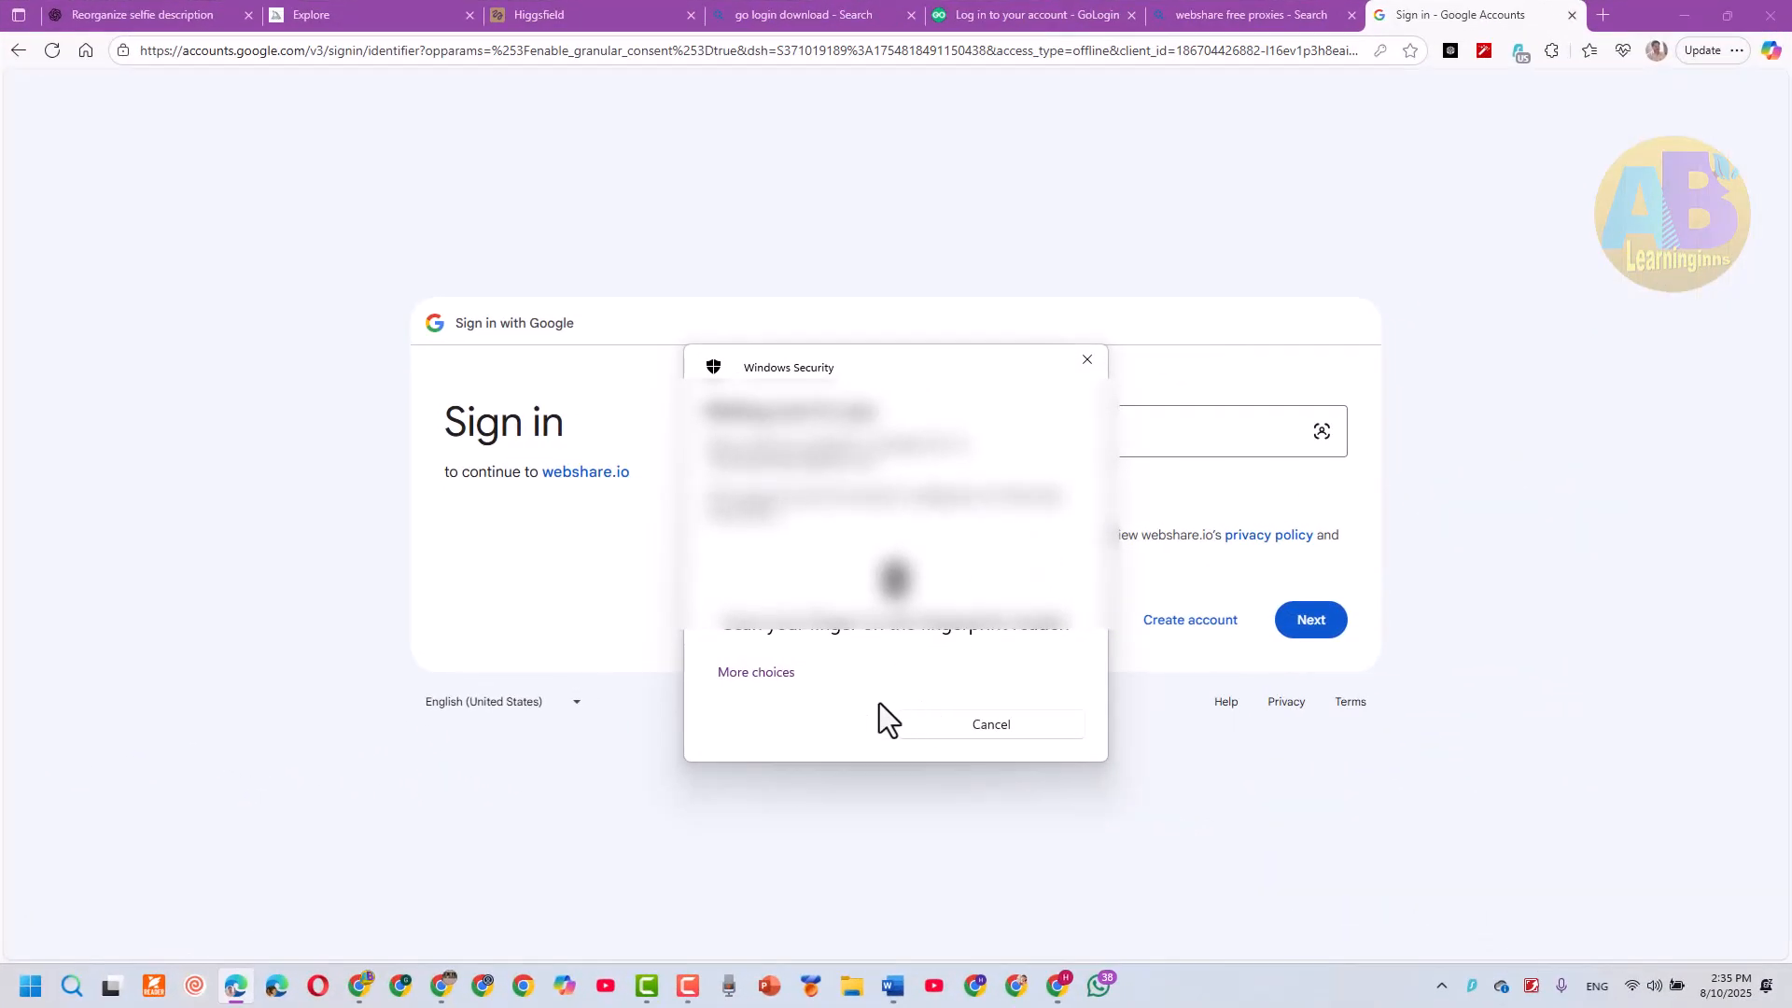
pyautogui.click(756, 674)
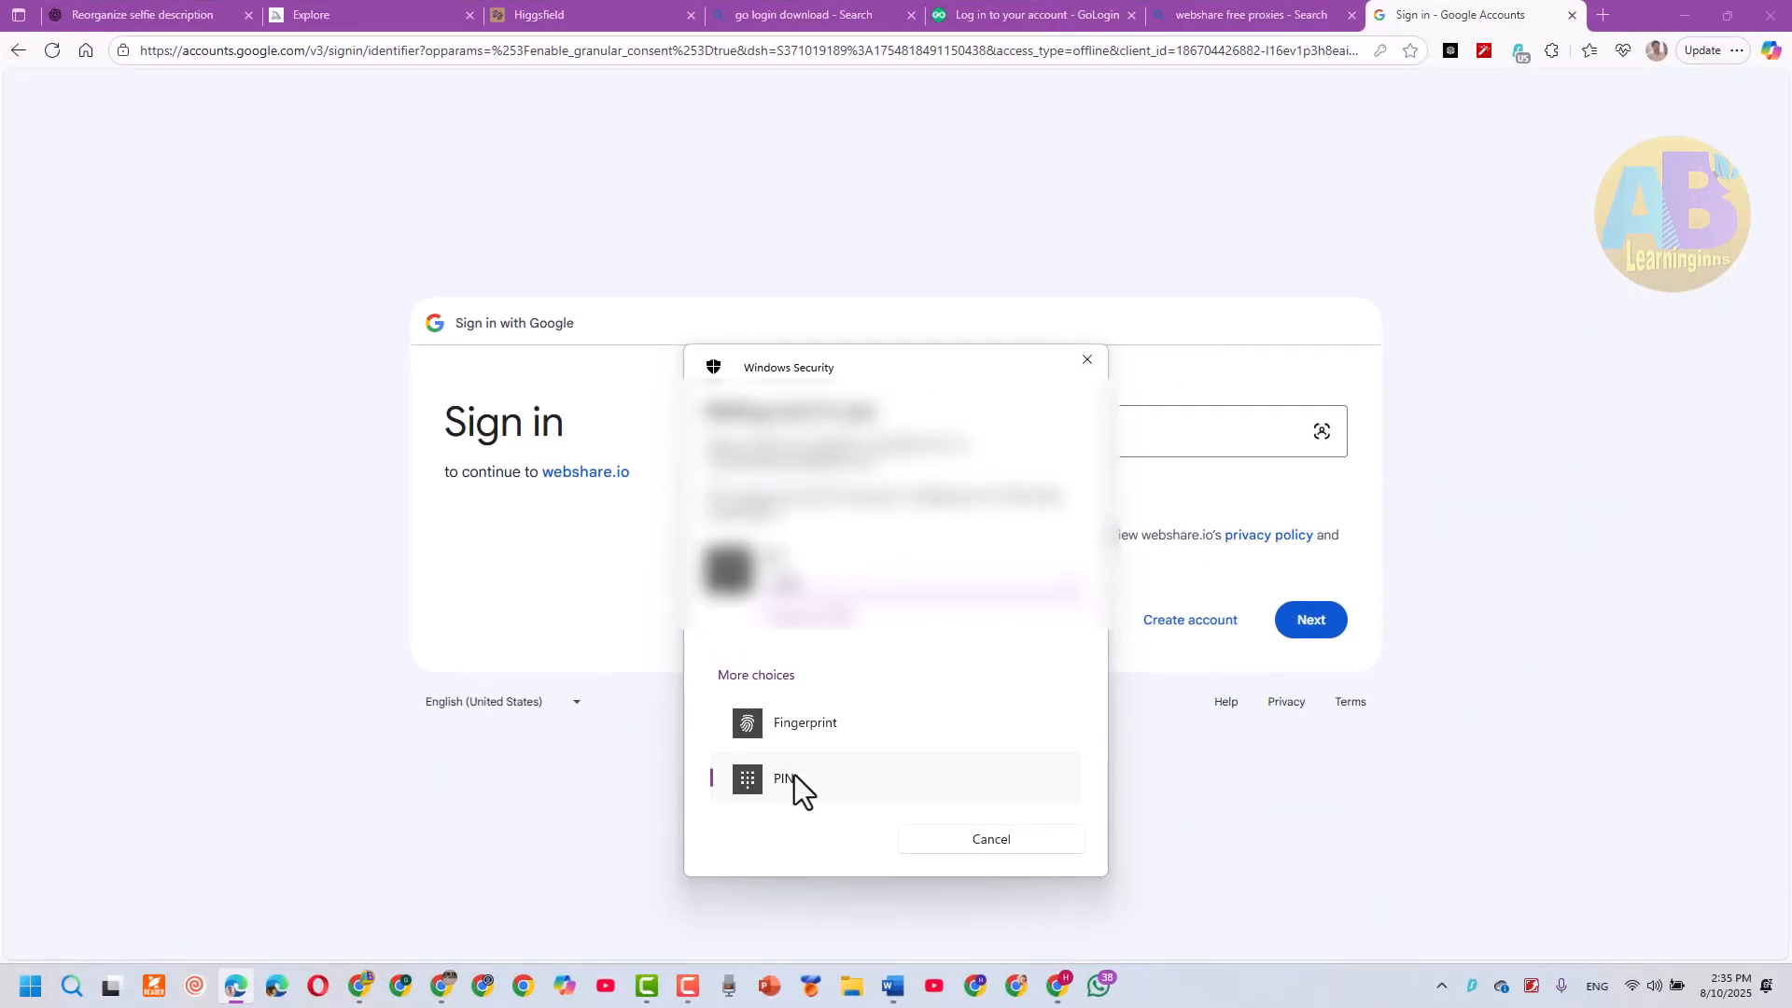
pyautogui.click(793, 776)
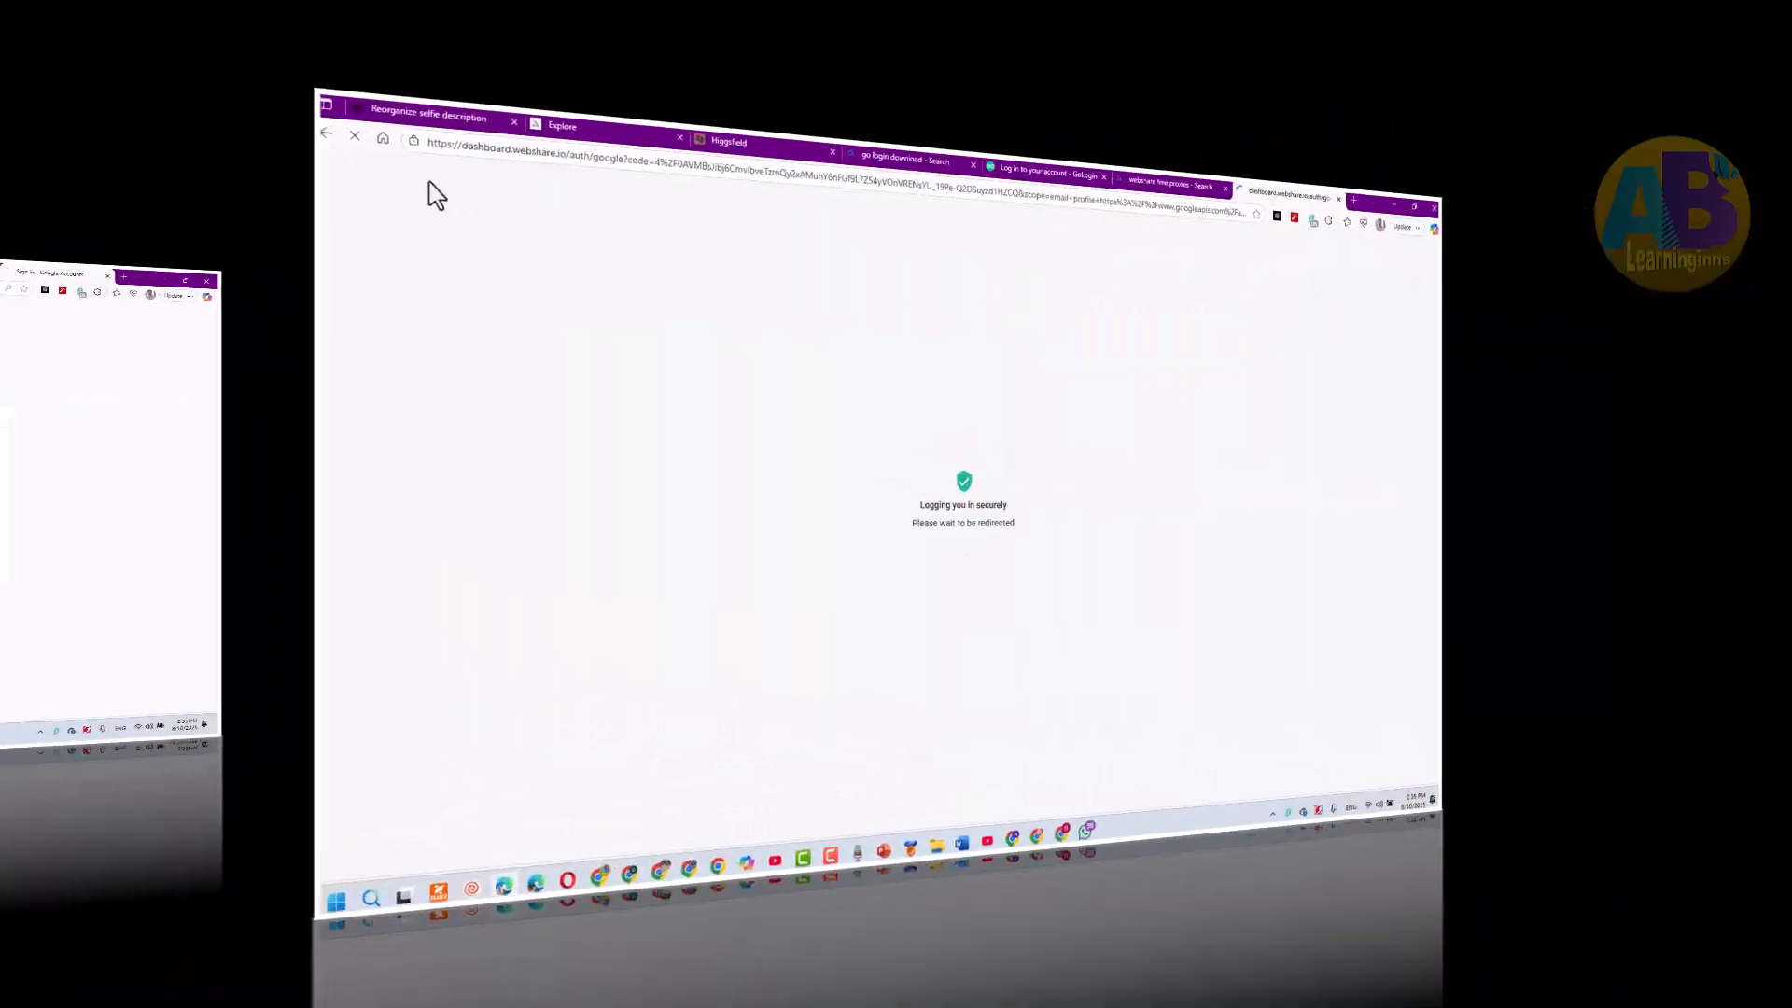
# Review the Free Plan's included proxies, monthly bandwidth and countries on the welcome screen
pyautogui.moveTo(94, 439); pyautogui.dragTo(452, 429)
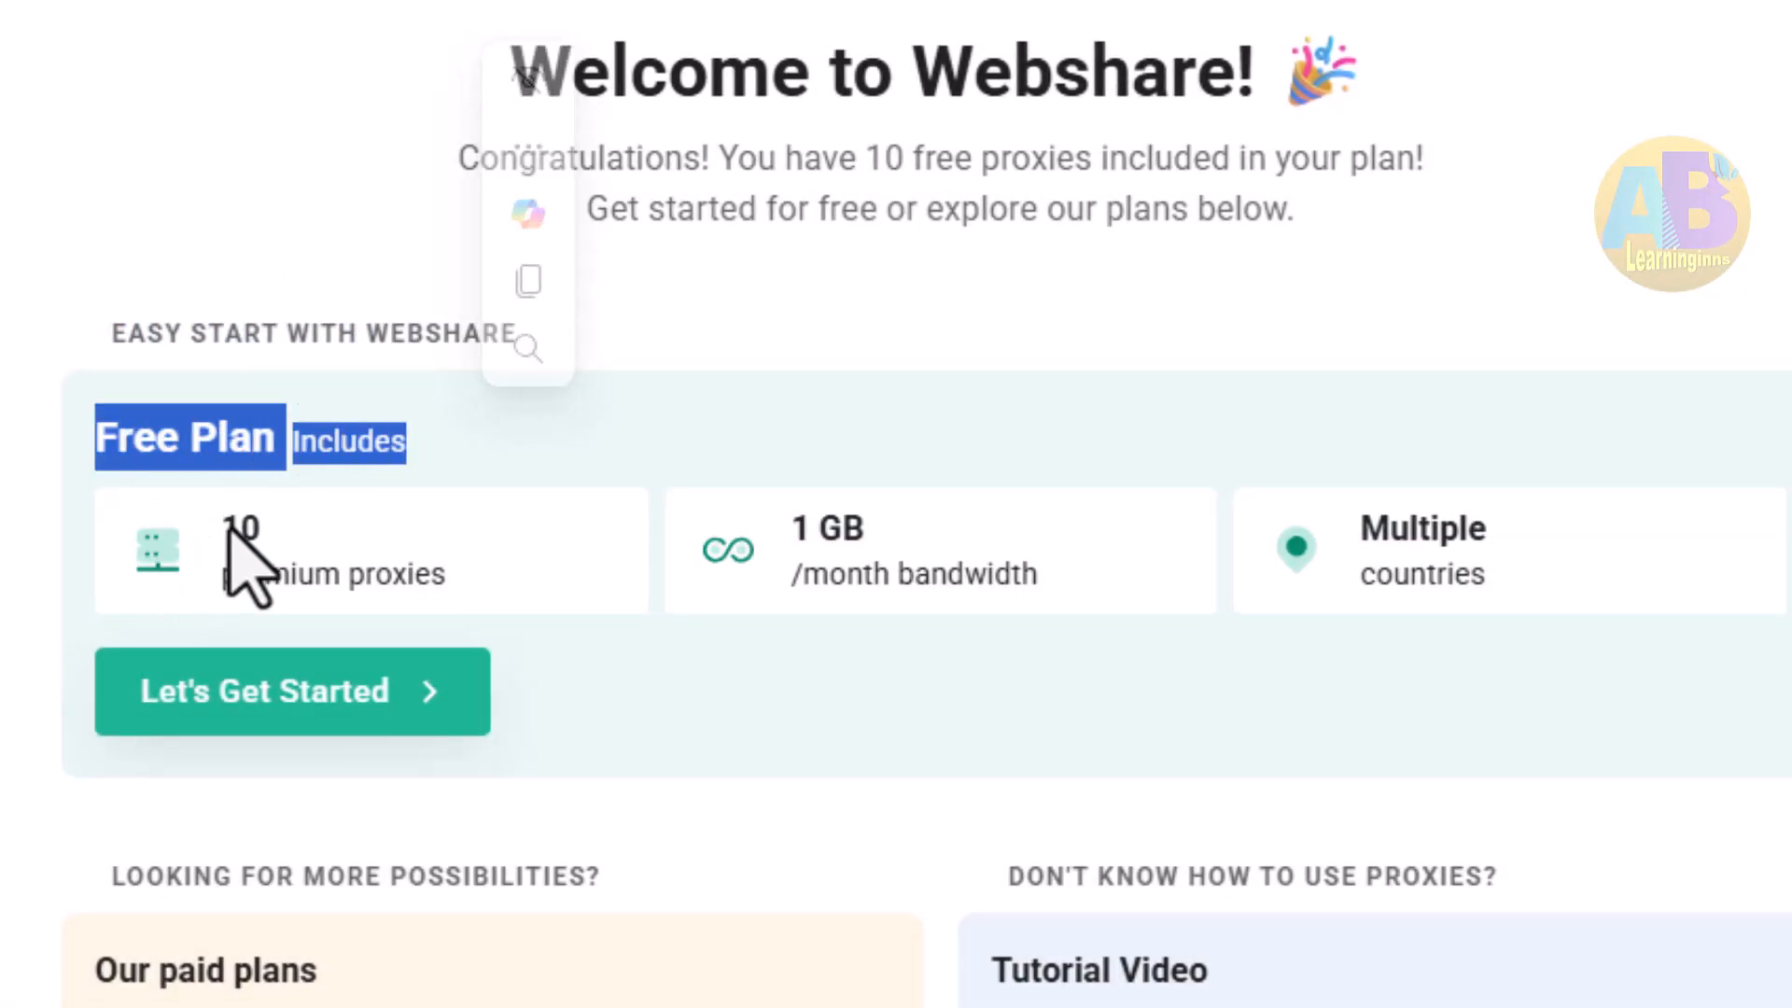
pyautogui.moveTo(231, 530); pyautogui.dragTo(496, 612)
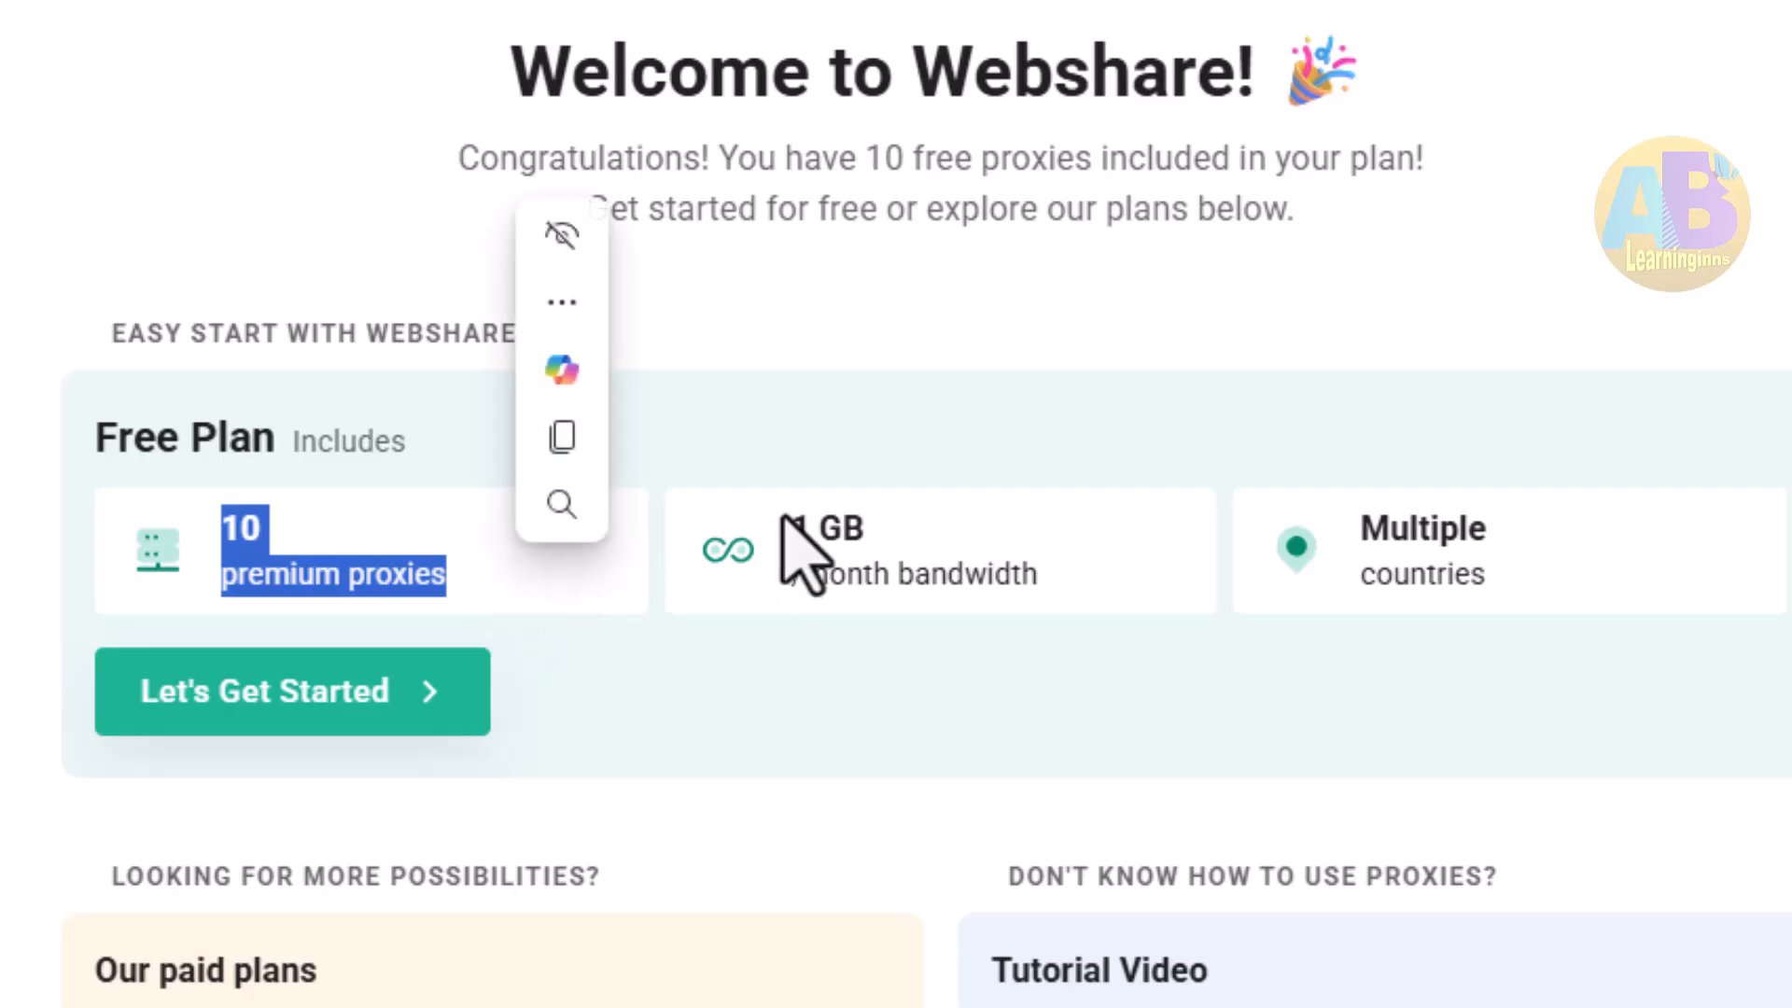
pyautogui.moveTo(791, 522); pyautogui.dragTo(1125, 583)
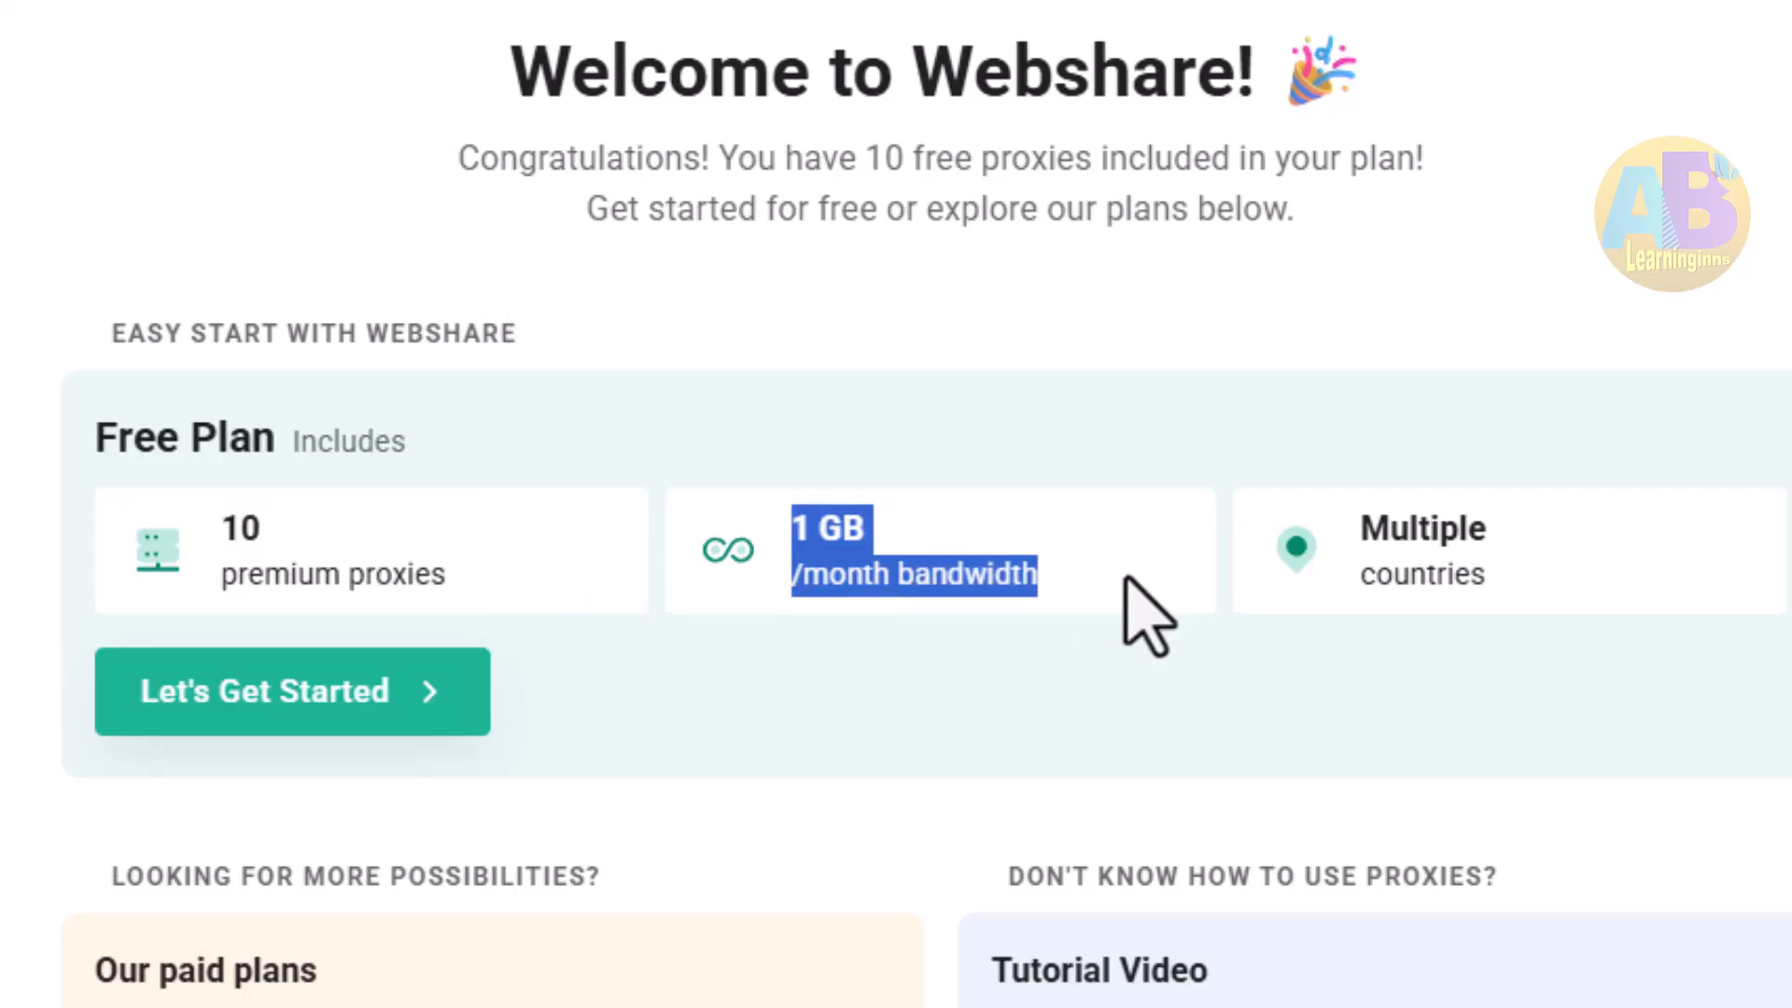
pyautogui.doubleClick(1423, 529)
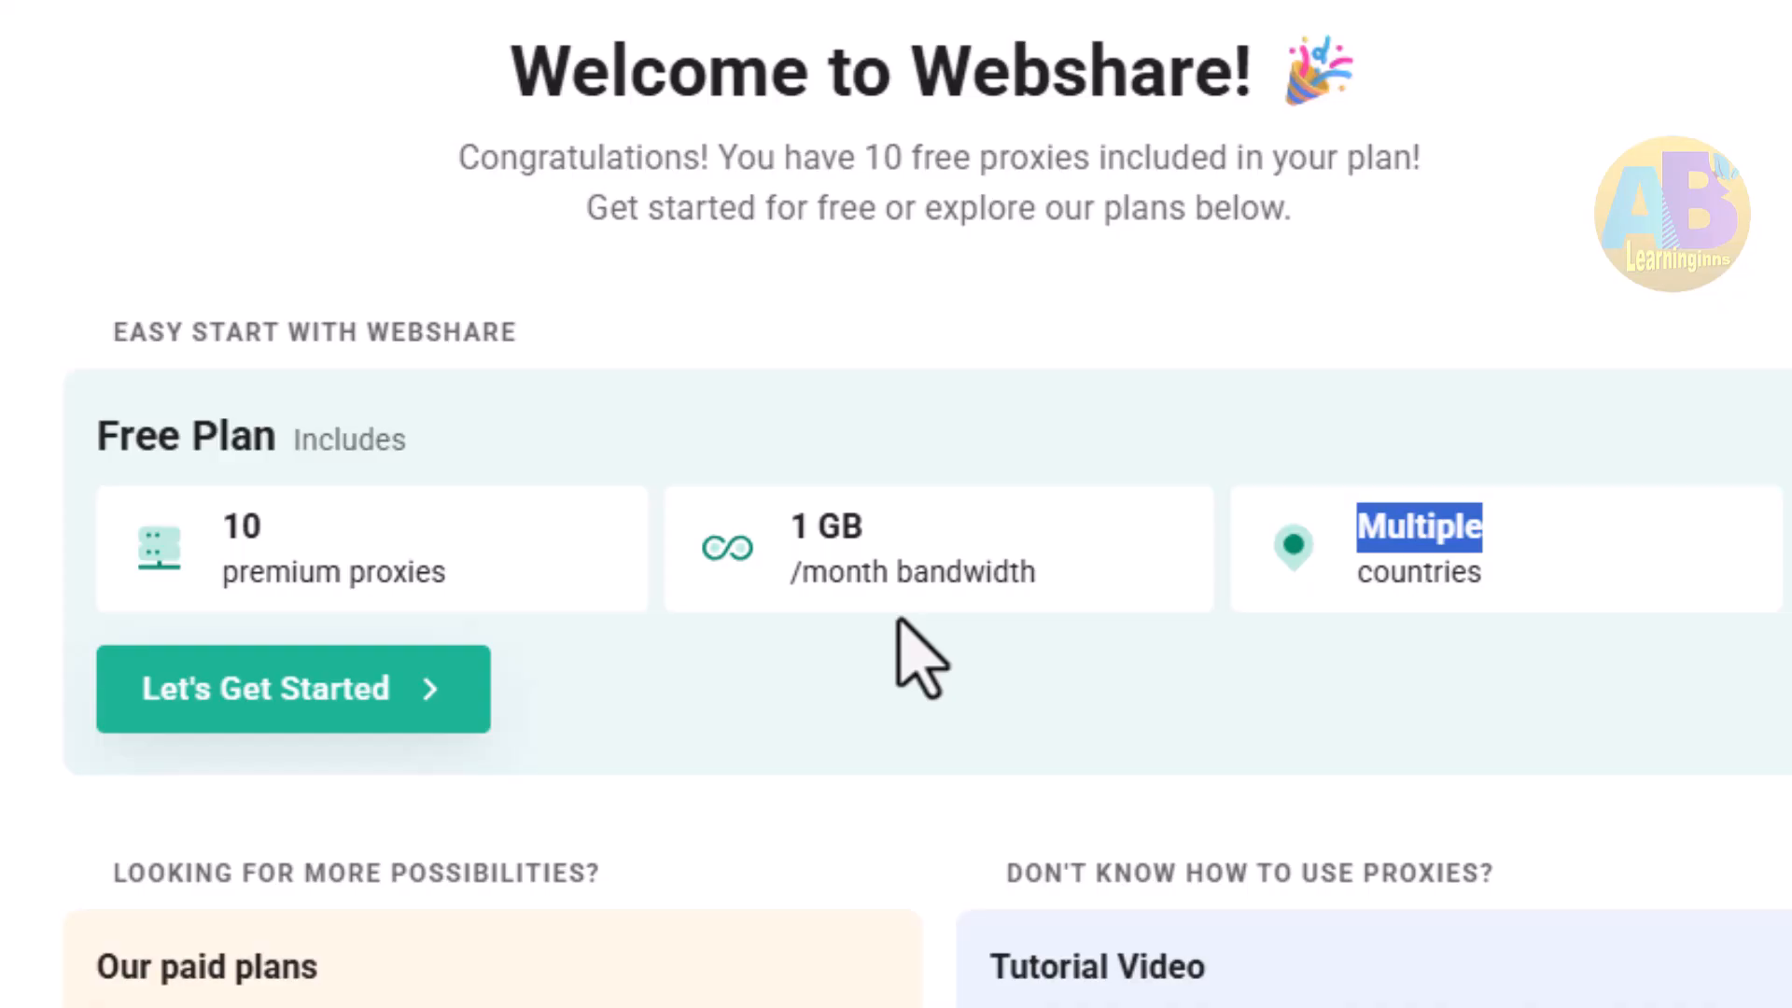
# Start with the Free Plan and scroll through the list of available proxies
pyautogui.click(289, 695)
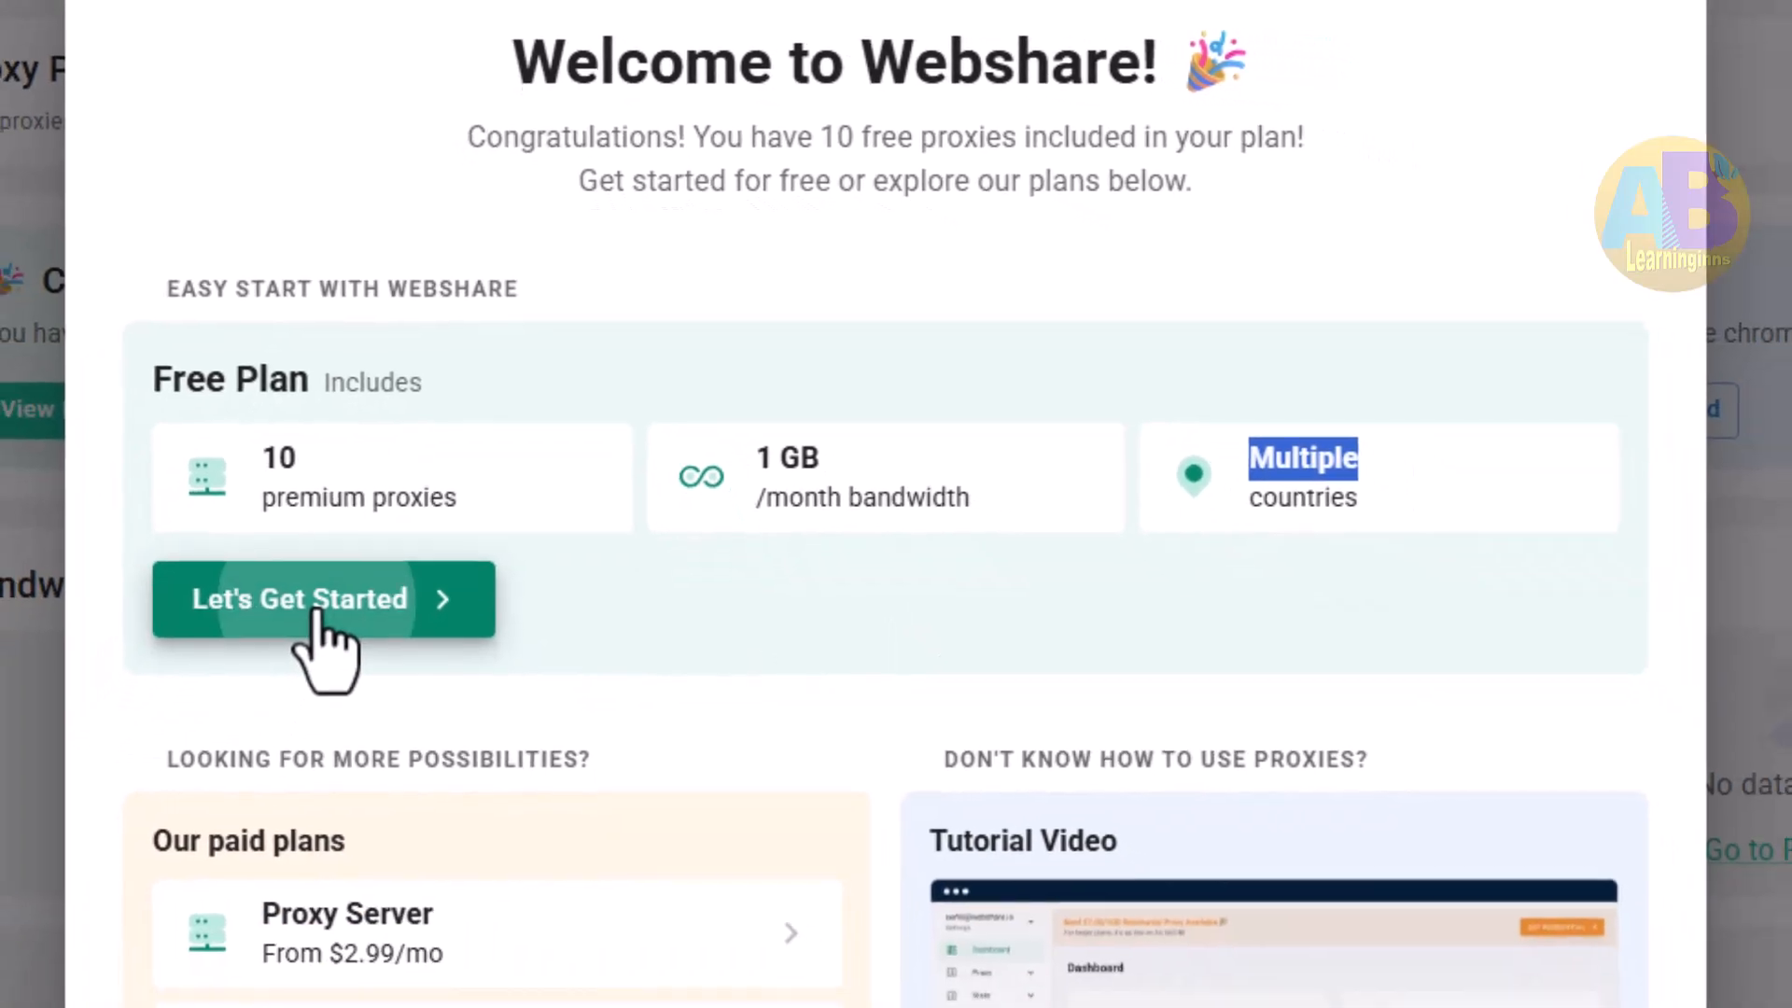
pyautogui.scroll(-2, 1381, 342)
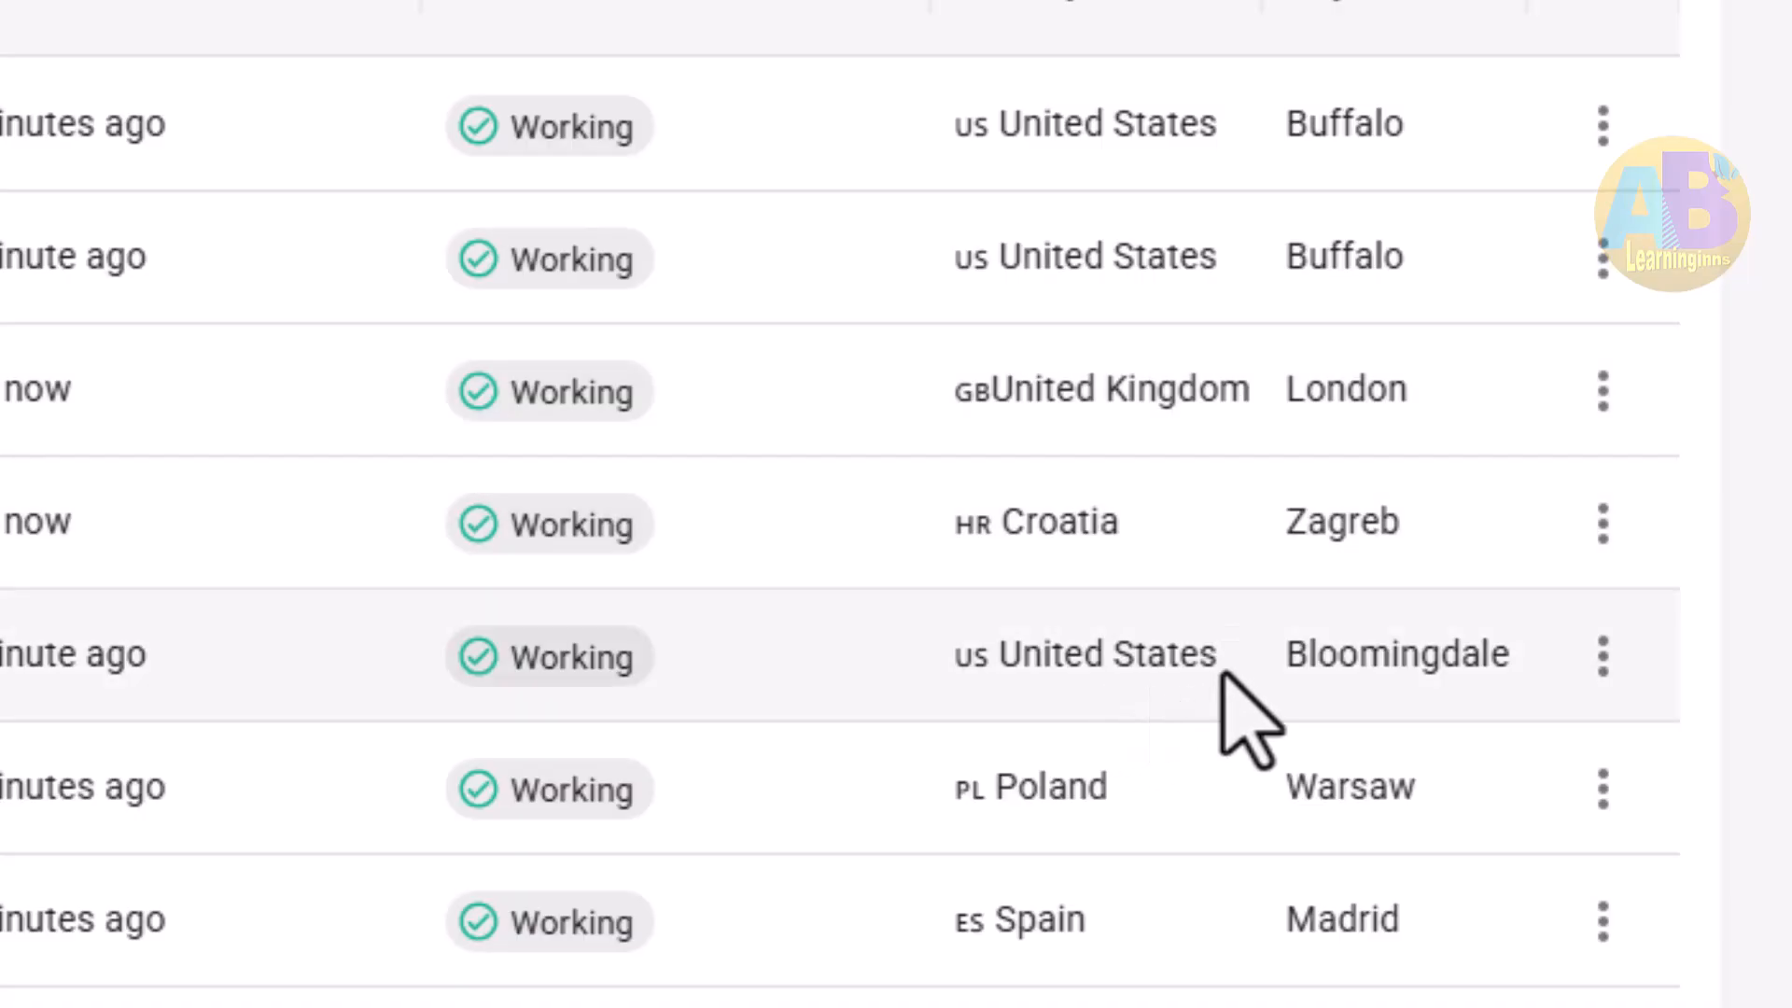
pyautogui.scroll(-4, 1213, 709)
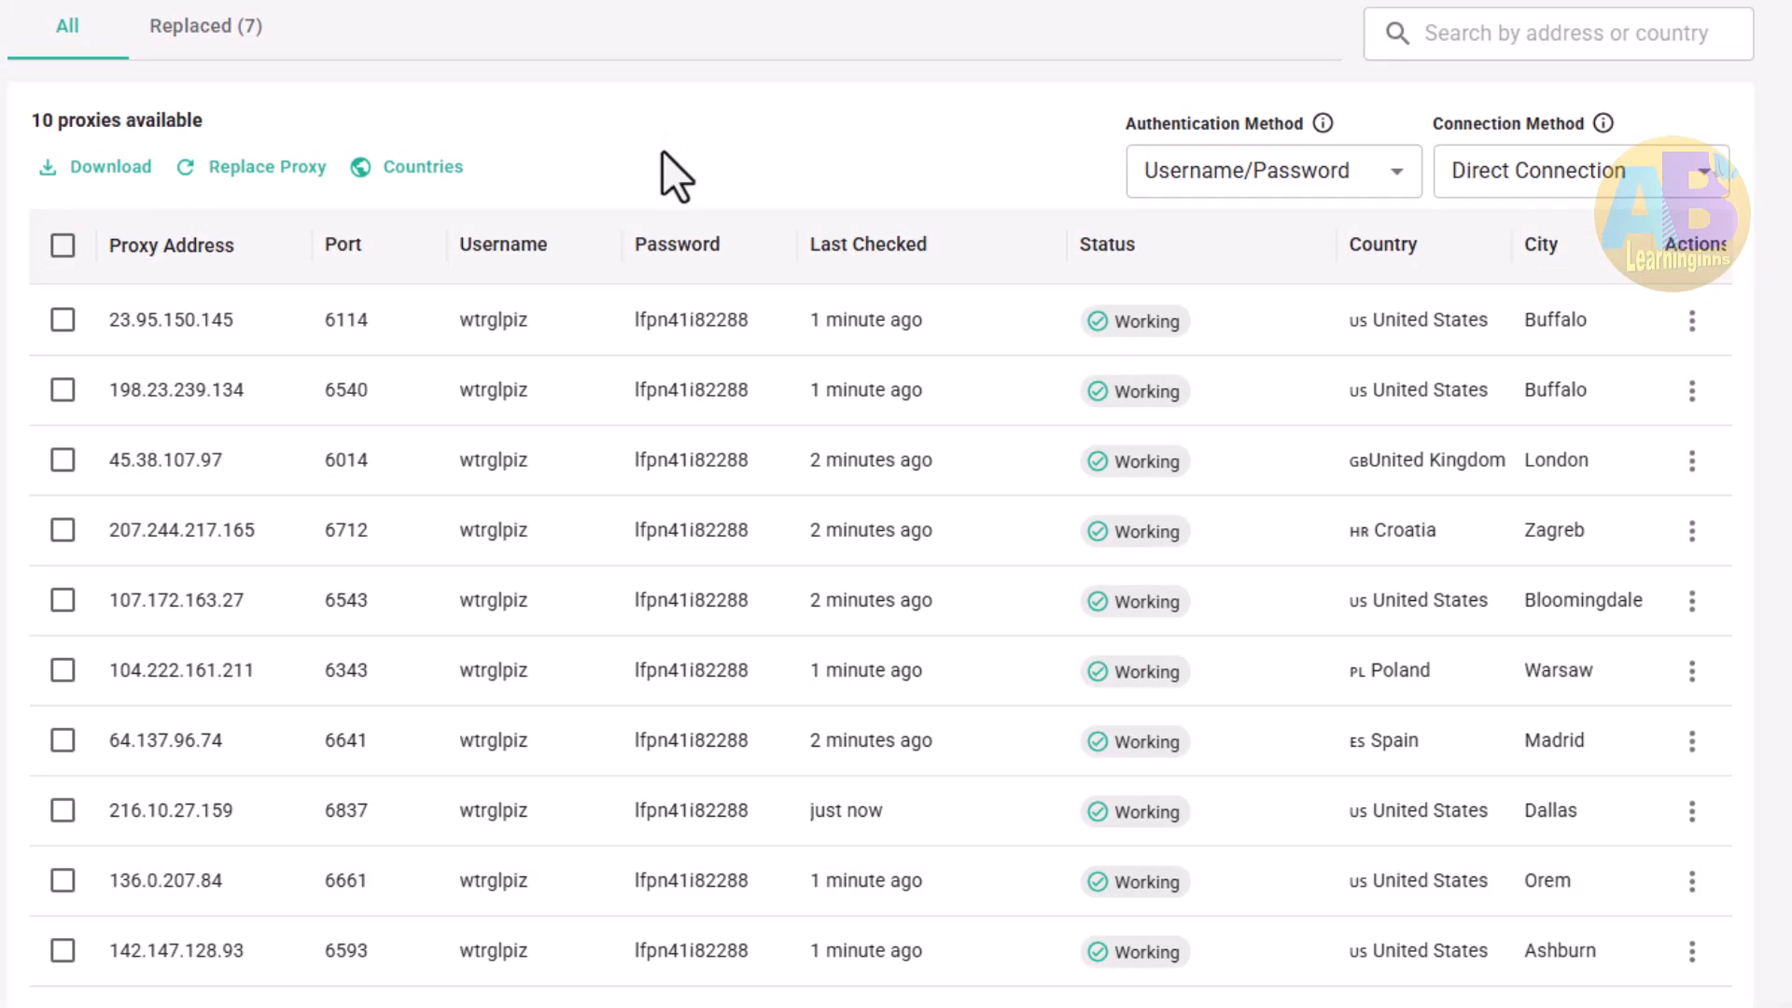
# Download the proxy list through the Proxy List API dialog
pyautogui.click(85, 175)
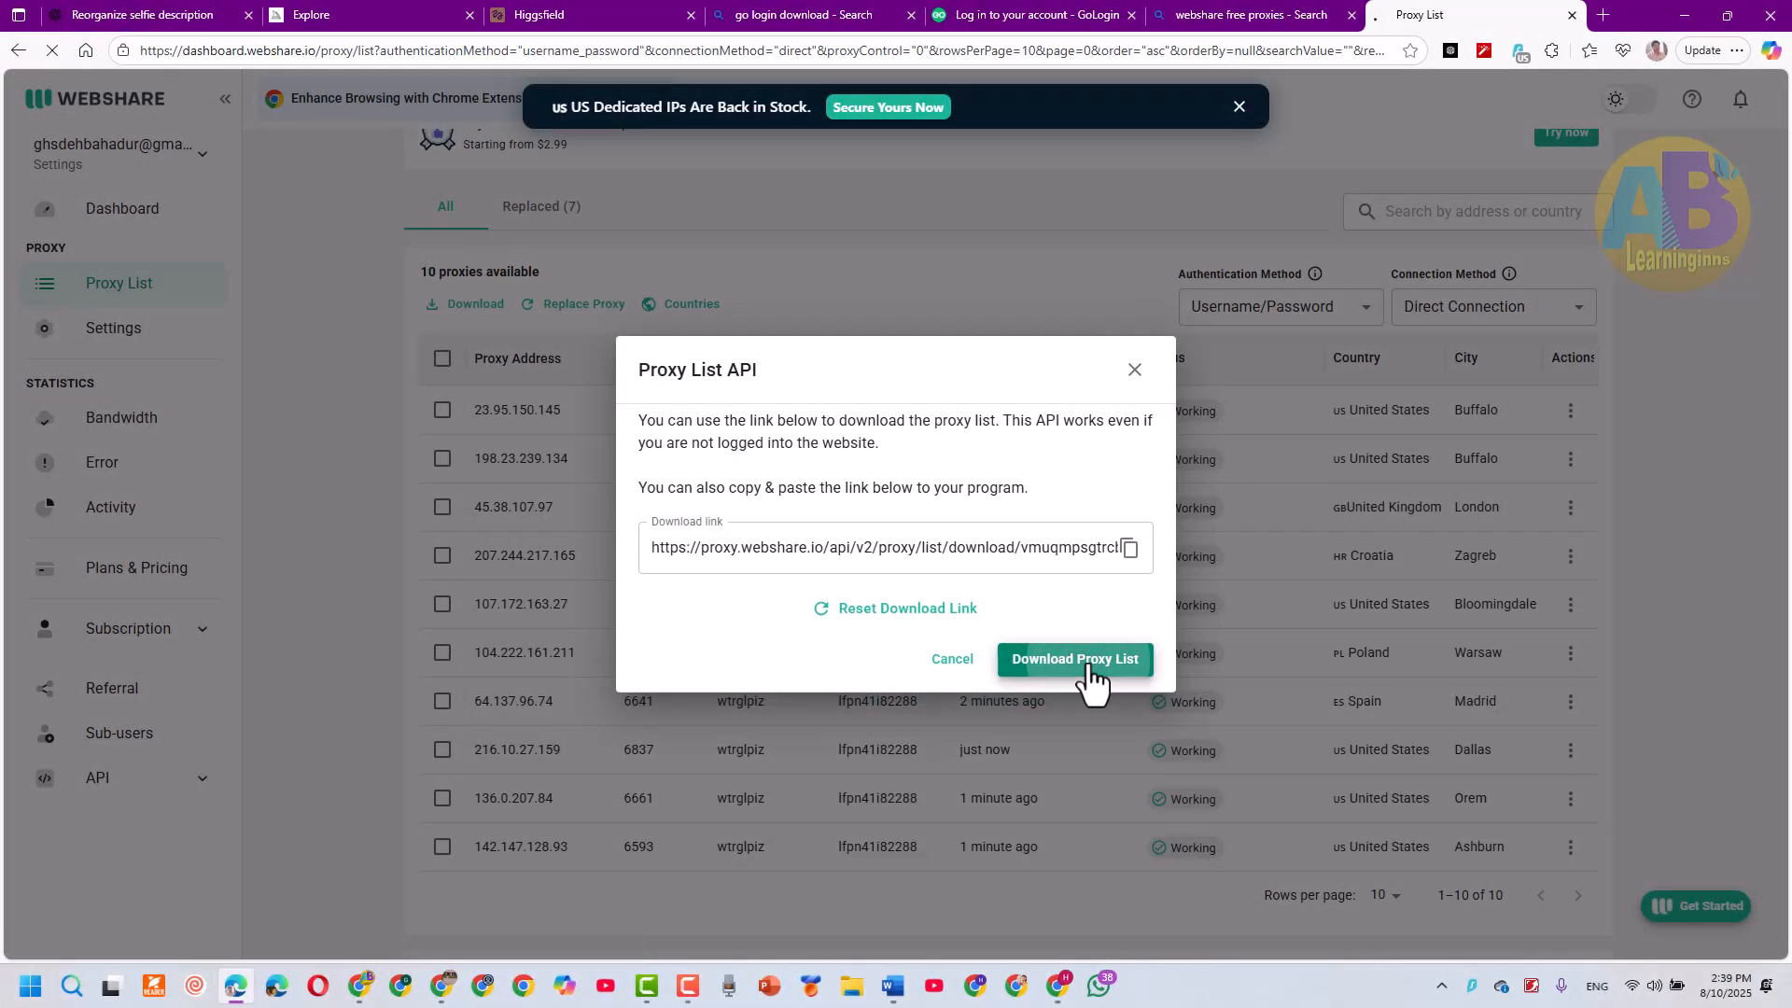
pyautogui.click(1083, 659)
pyautogui.click(1332, 145)
pyautogui.moveTo(816, 472); pyautogui.dragTo(480, 336)
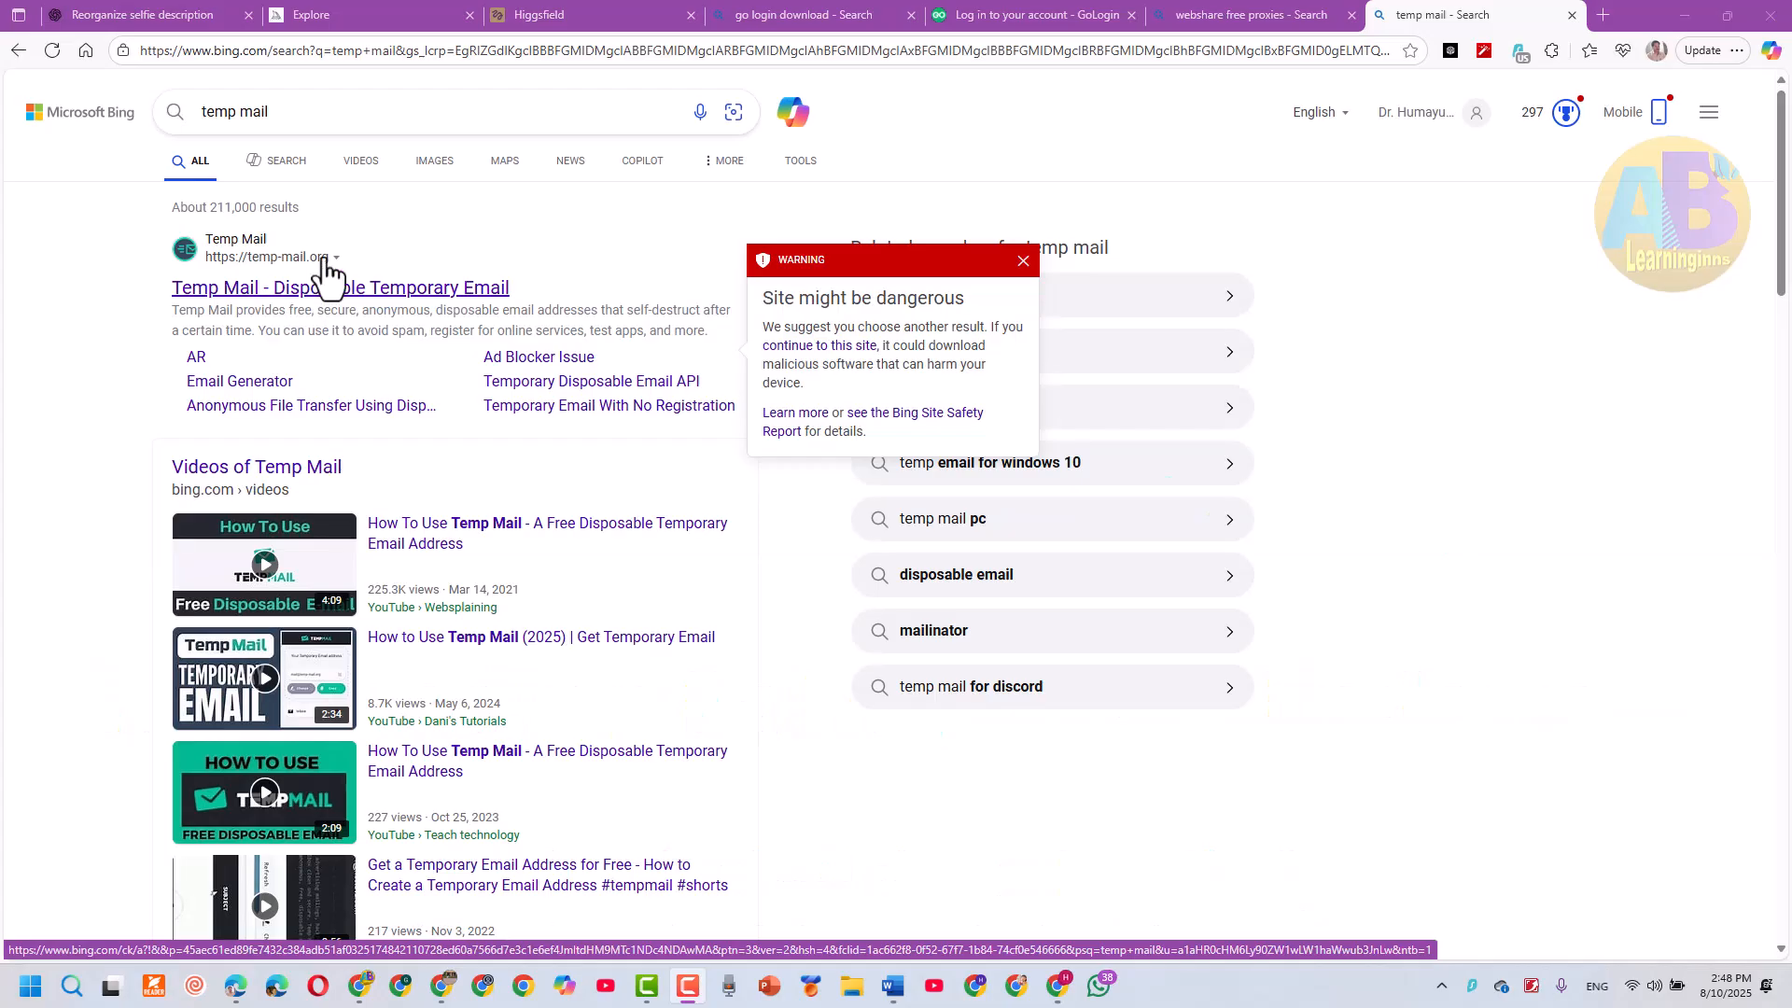
# Open the Temp Mail site from the search results and copy the temporary email address
pyautogui.click(328, 275)
pyautogui.click(1079, 264)
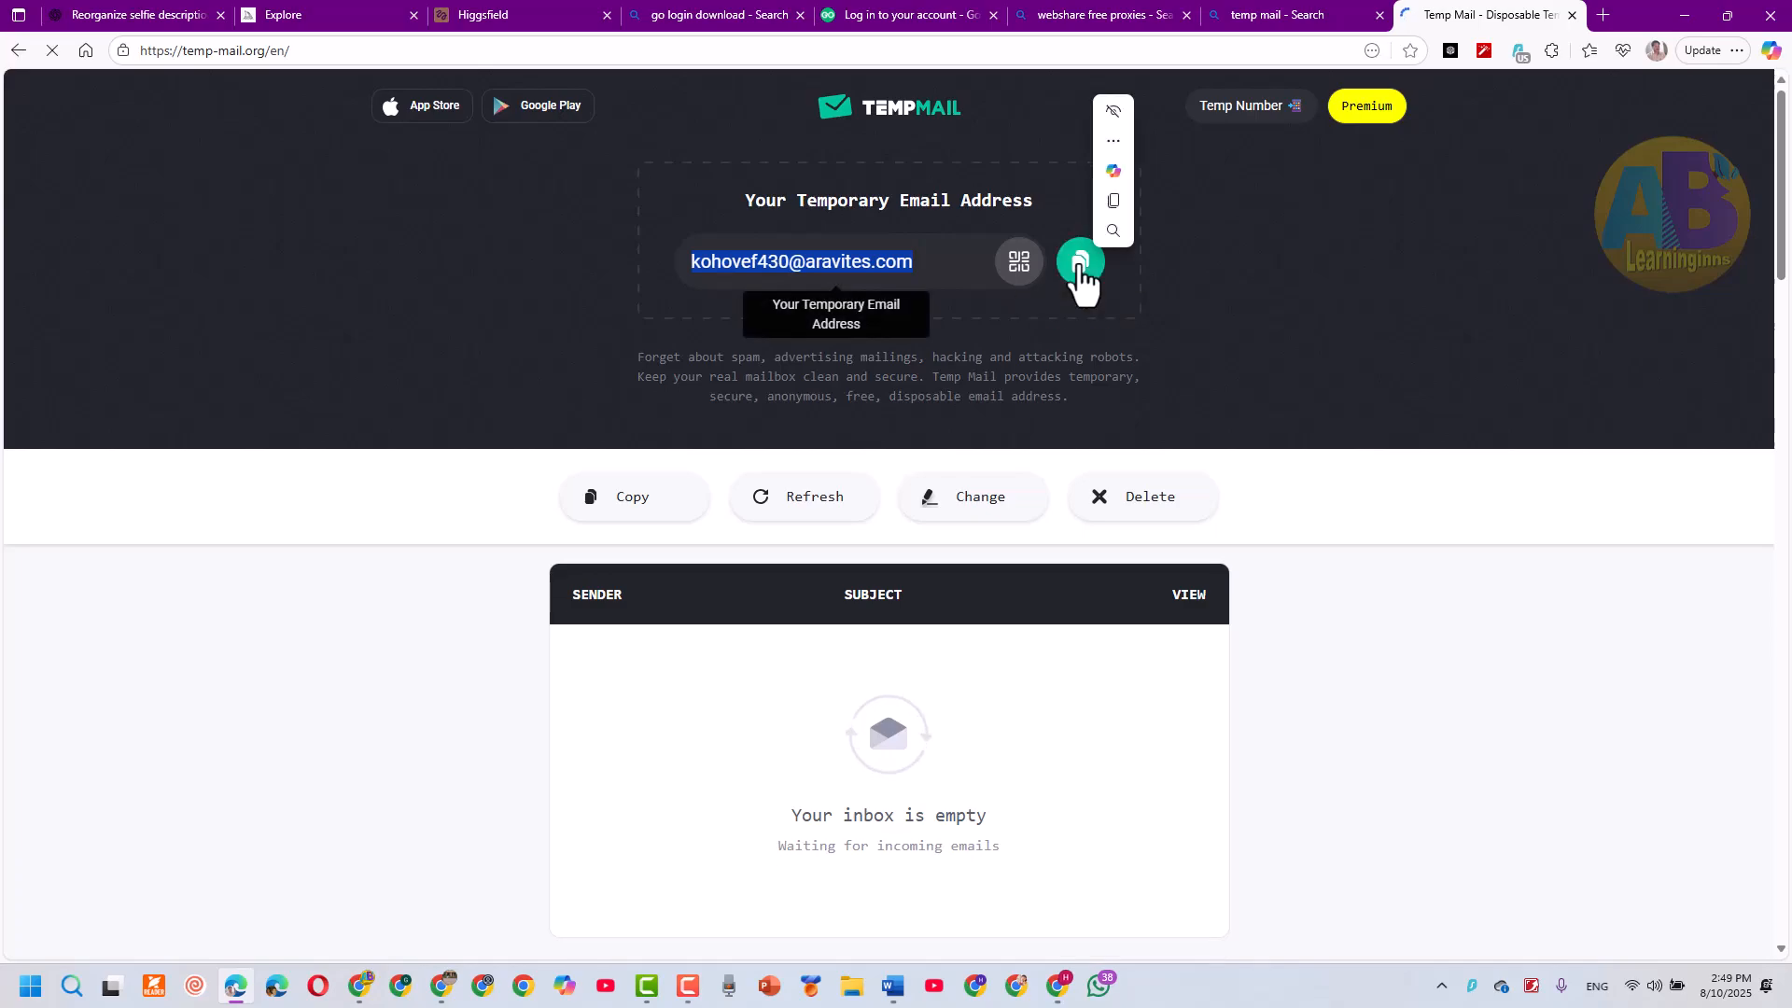
# Open the GoLogin sign-up form and enter the temporary email, an account password and its confirmation
pyautogui.click(915, 14)
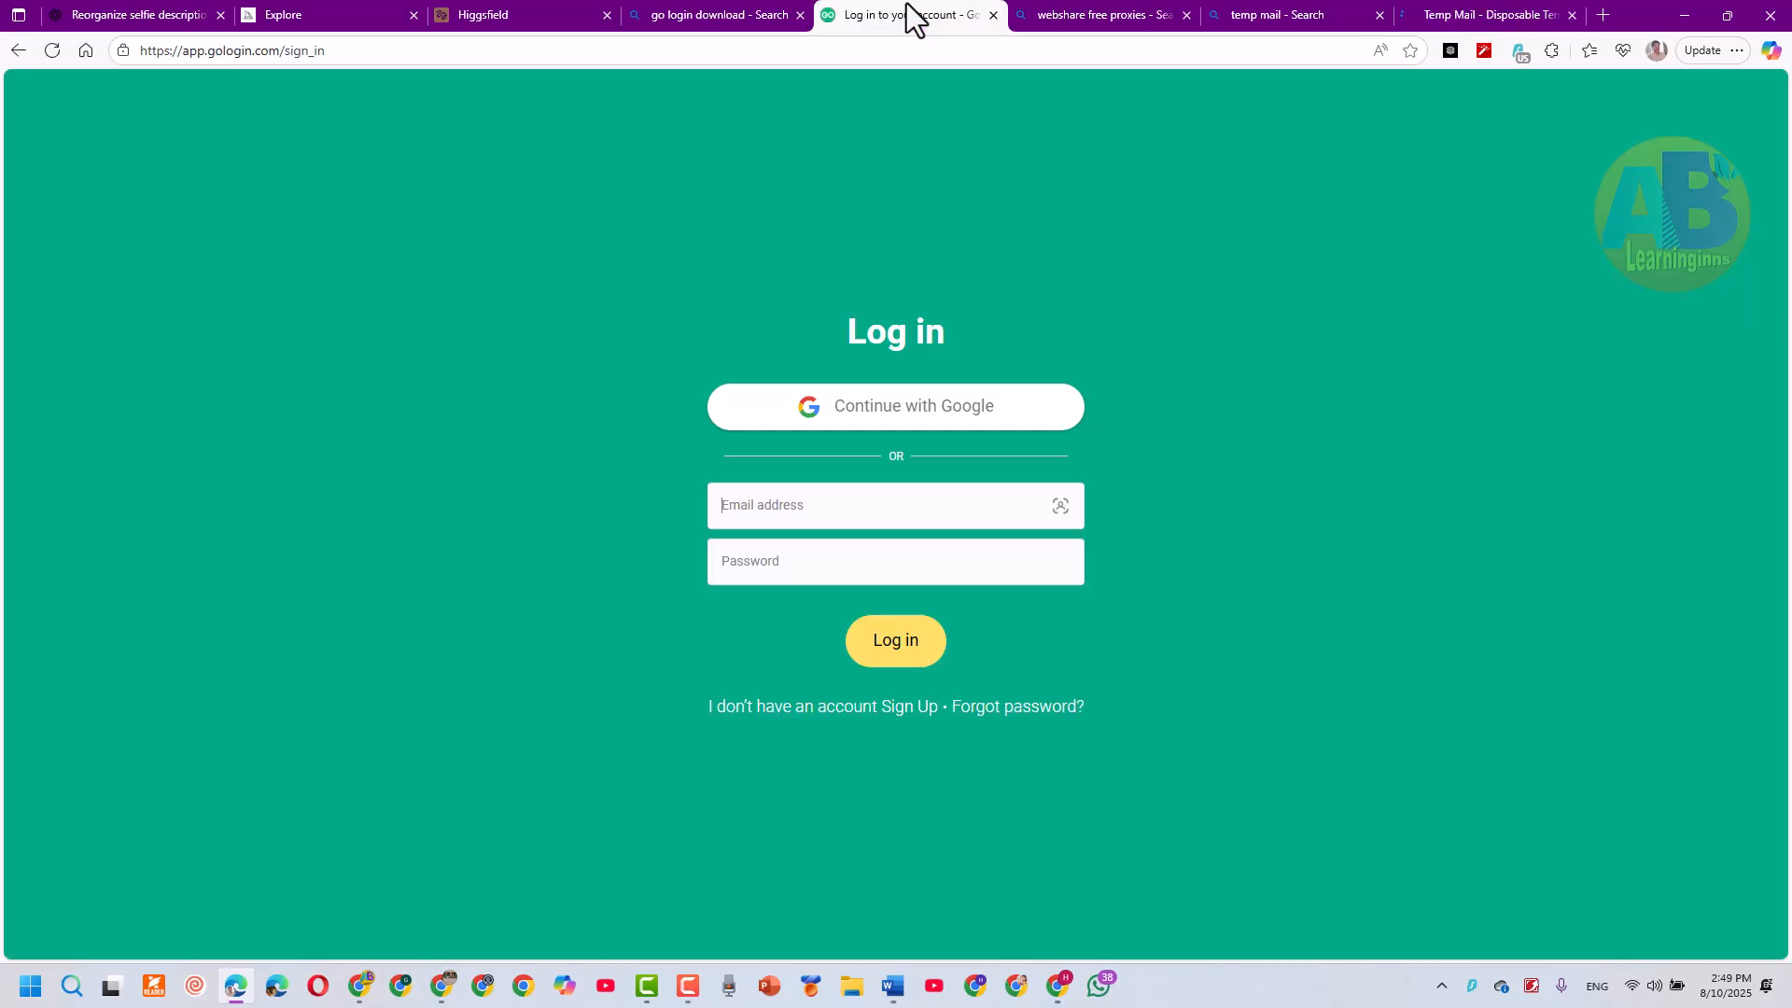
pyautogui.click(897, 707)
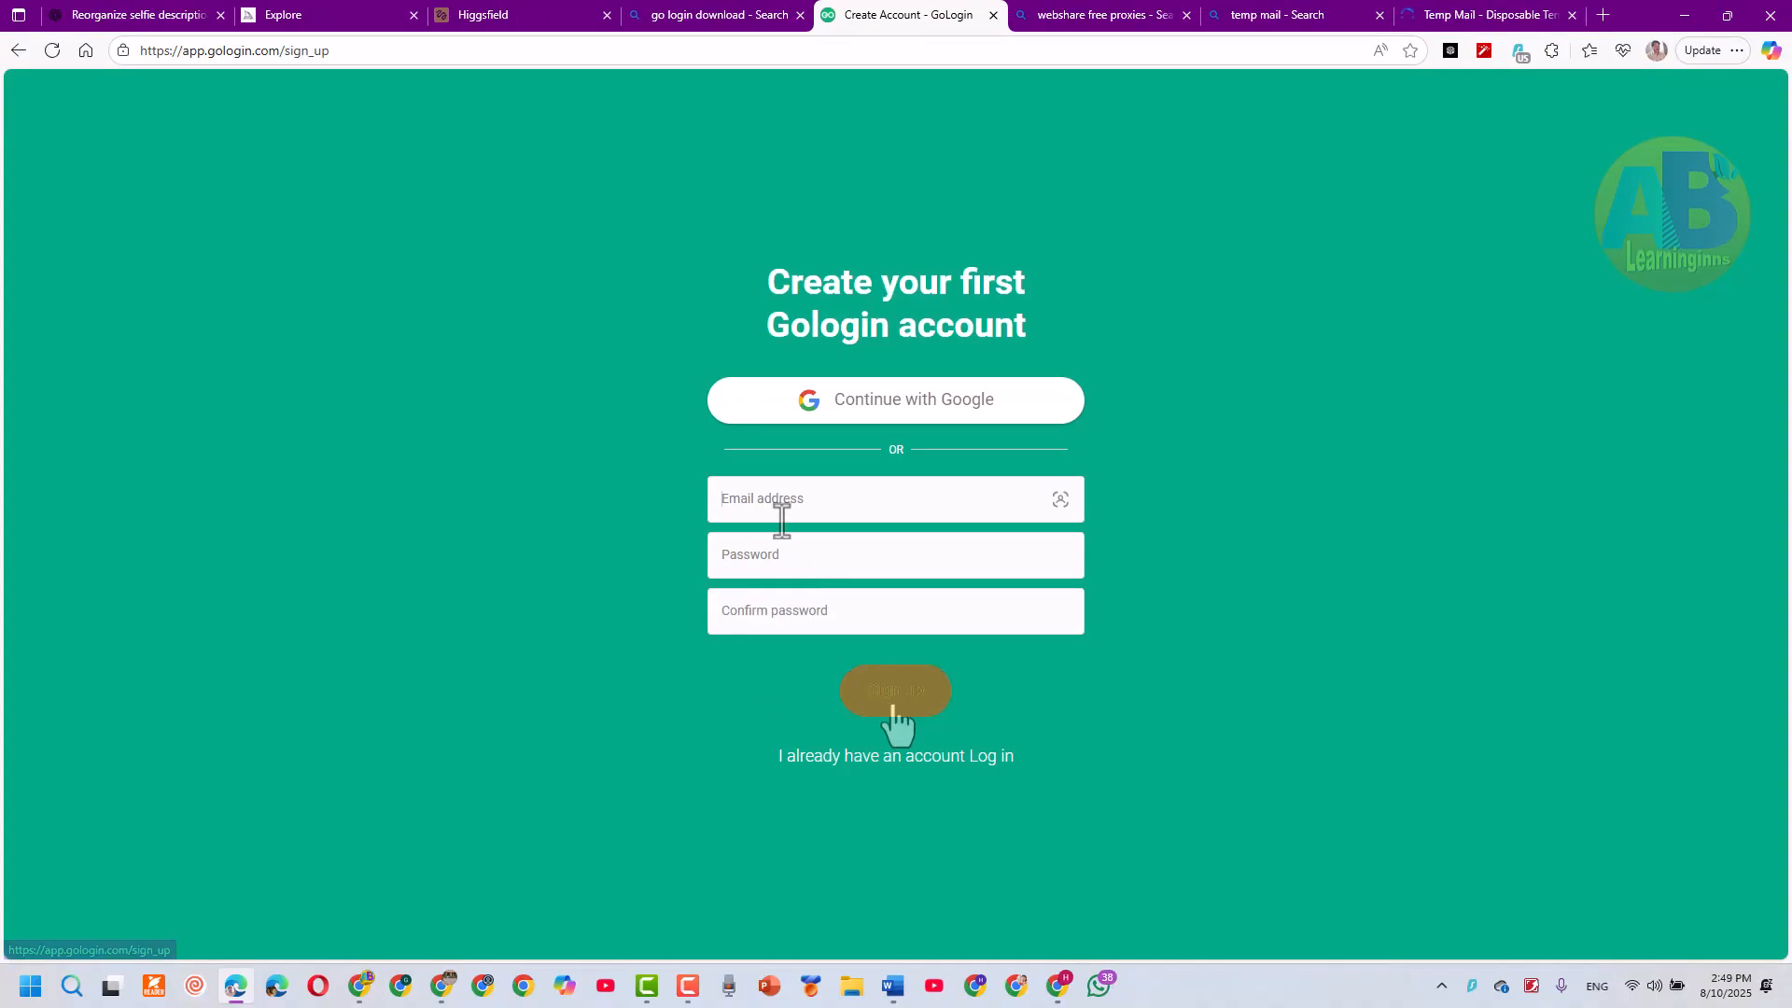
pyautogui.click(726, 552)
pyautogui.write('••••••••••••')
pyautogui.click(735, 606)
pyautogui.write('••••••••••••')
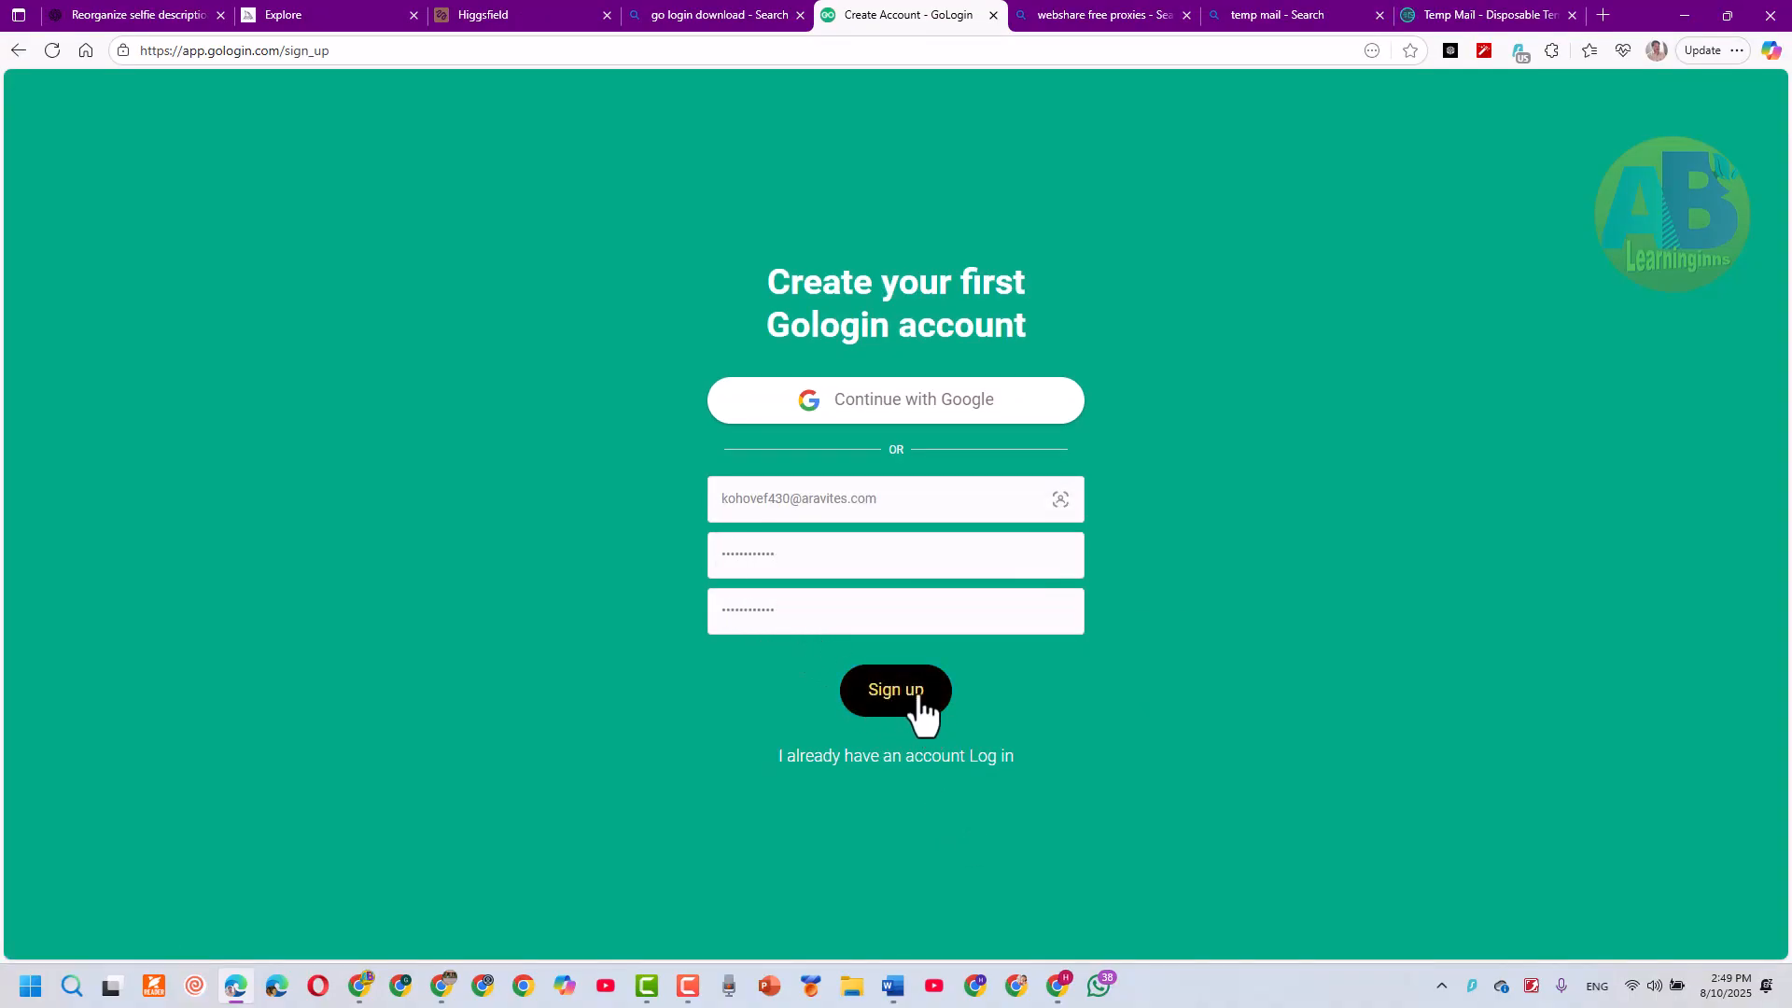
# Submit the GoLogin sign-up, completing the Cloudflare verification check
pyautogui.click(918, 696)
pyautogui.click(784, 733)
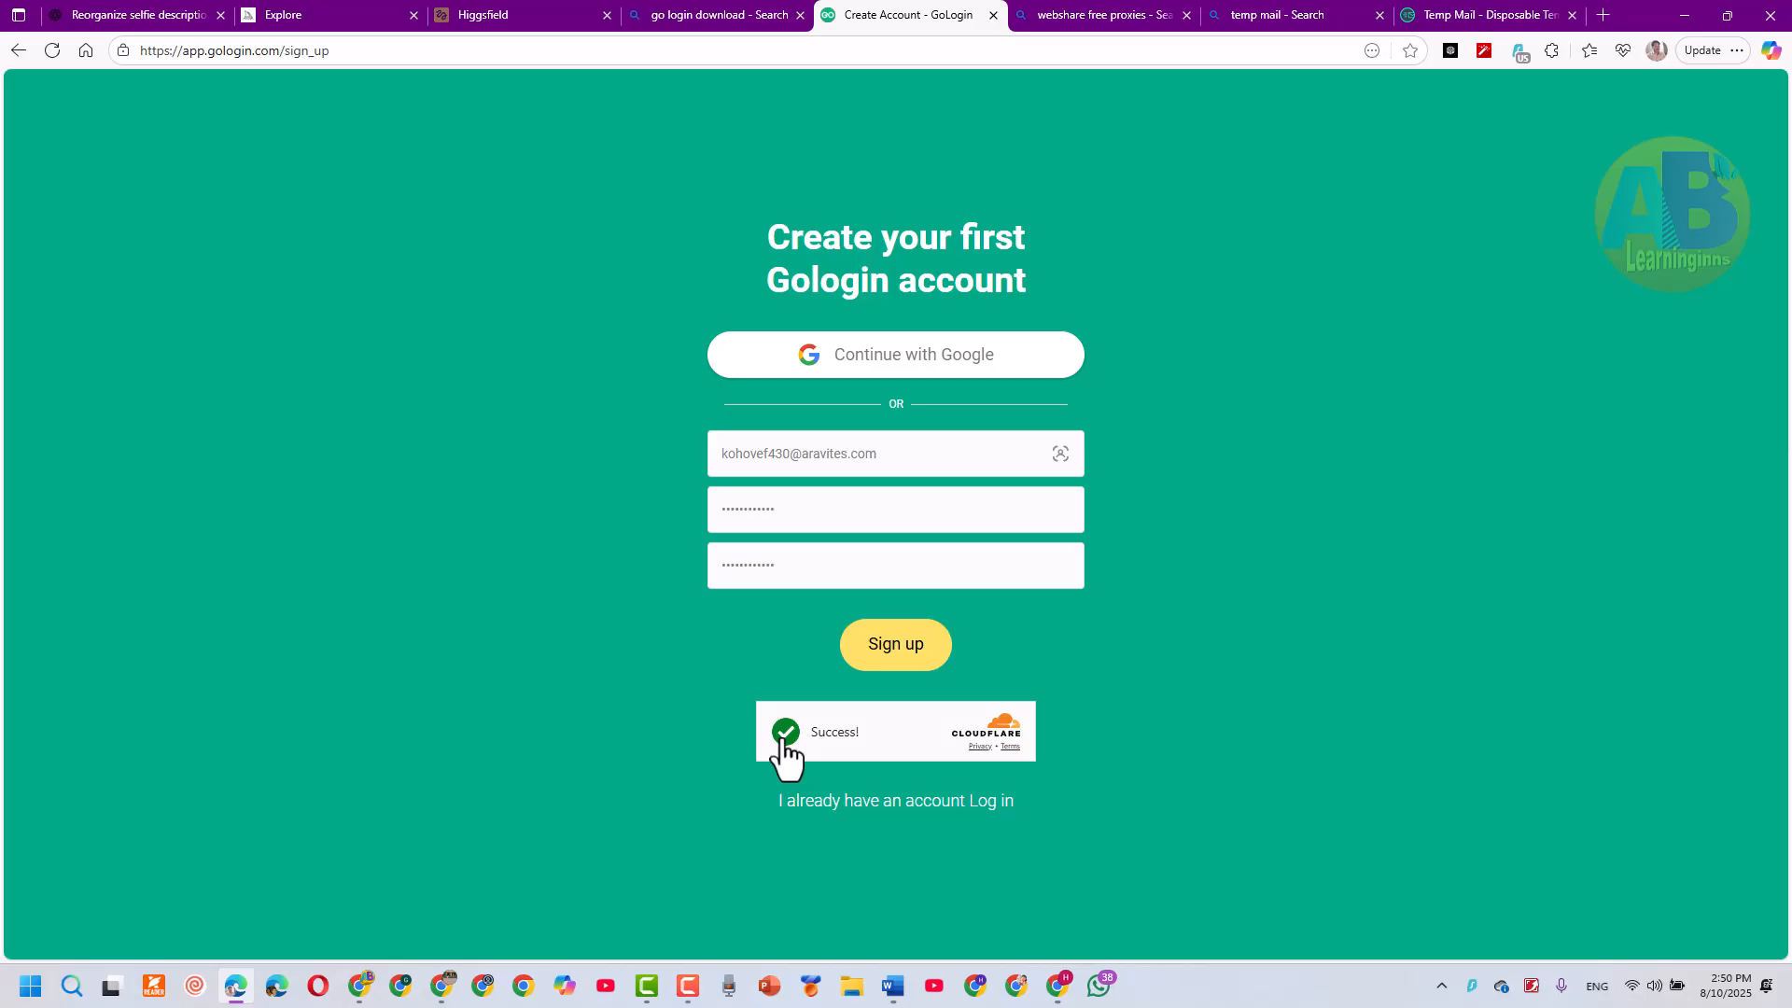
pyautogui.click(854, 658)
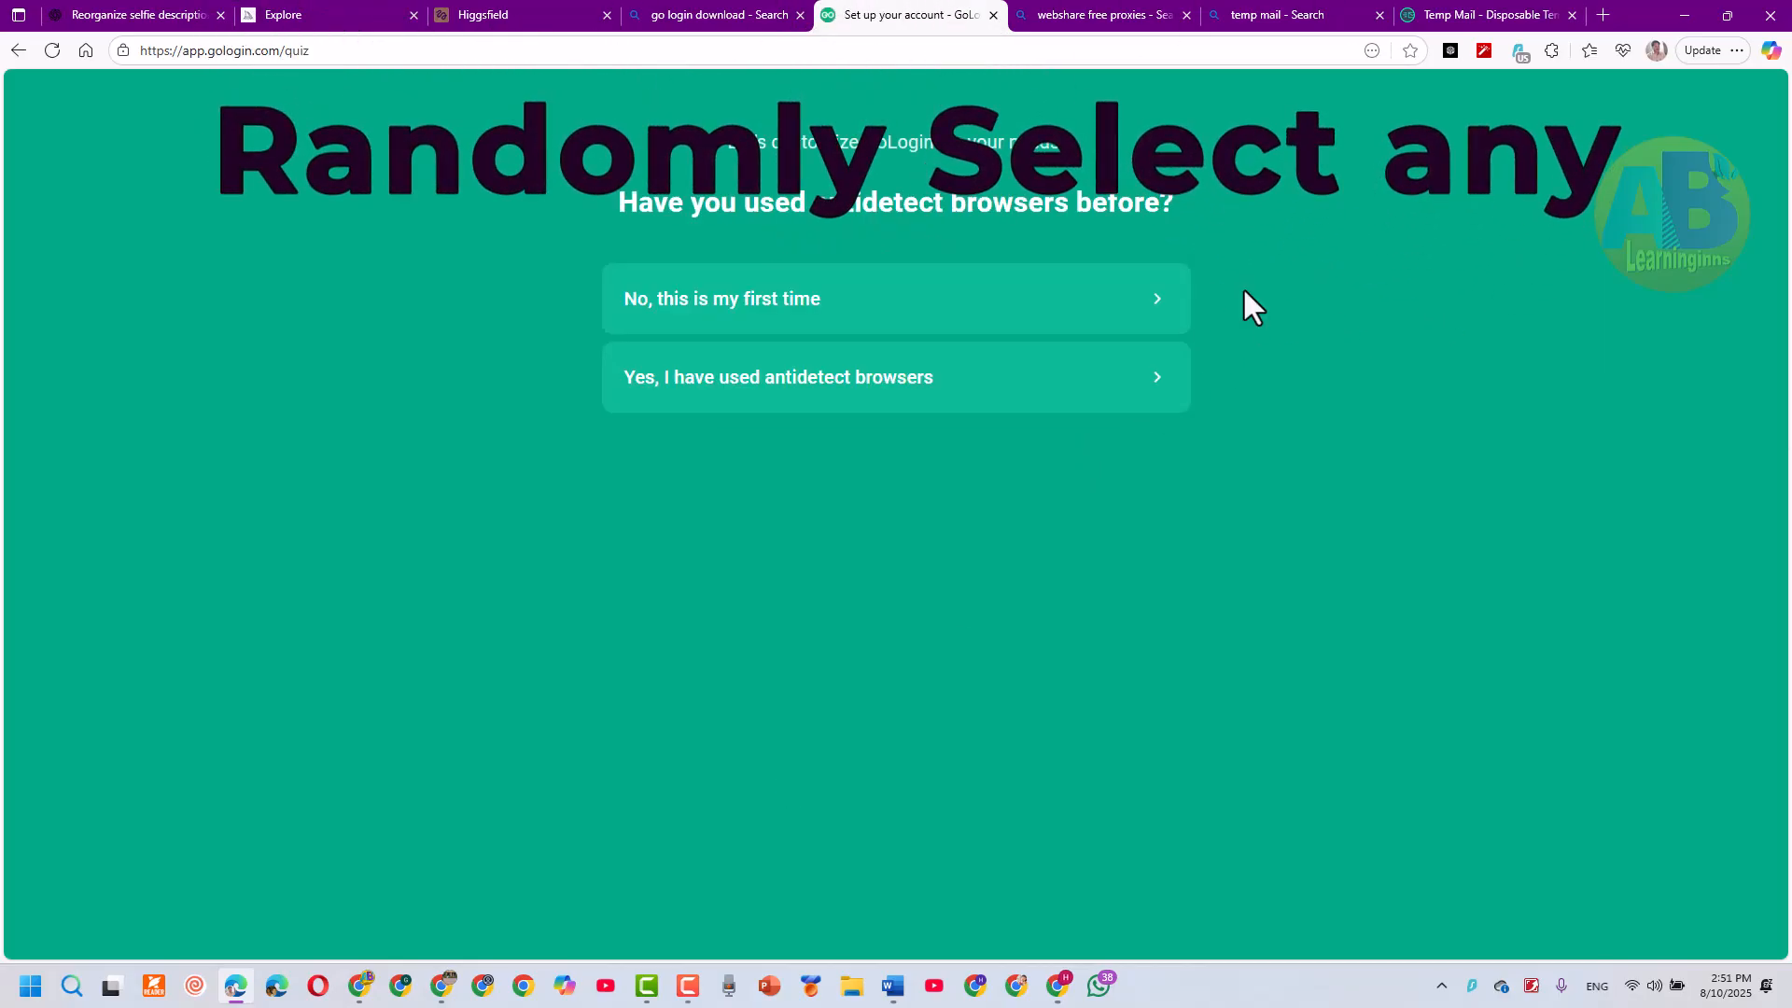
# Answer the setup quiz: used antidetect browsers, create new accounts, never used proxies, and Social Media Marketing
pyautogui.click(800, 383)
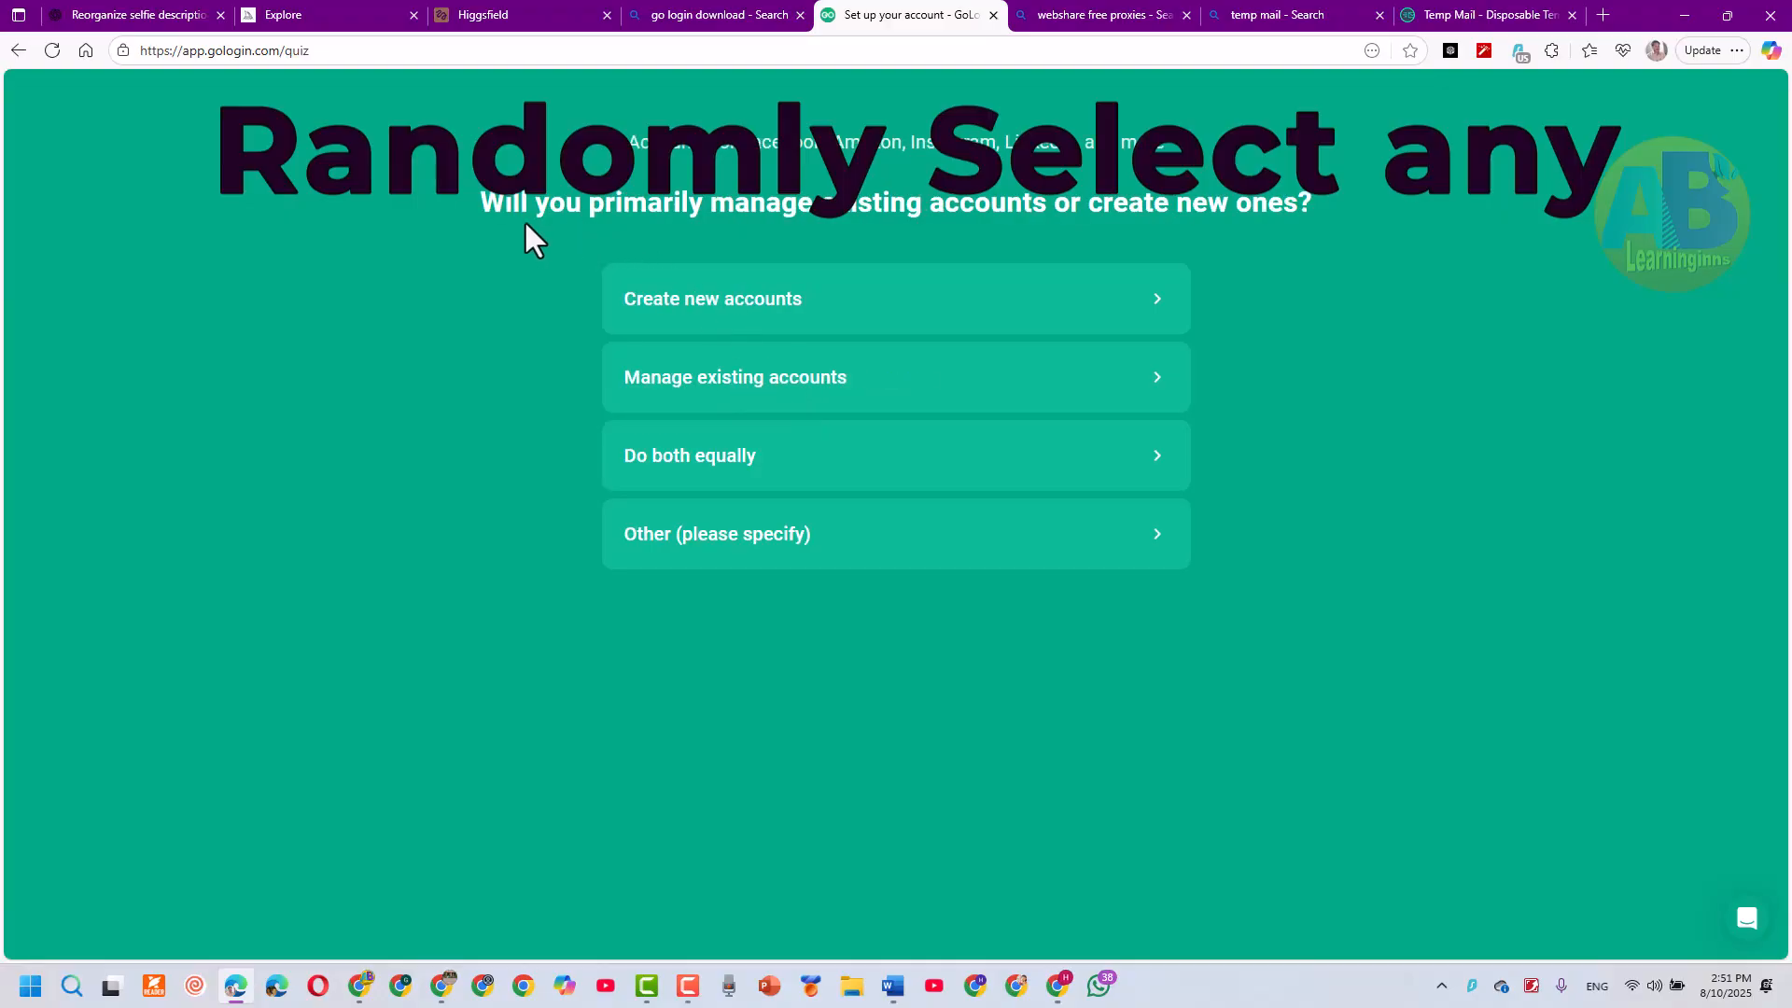
pyautogui.click(742, 301)
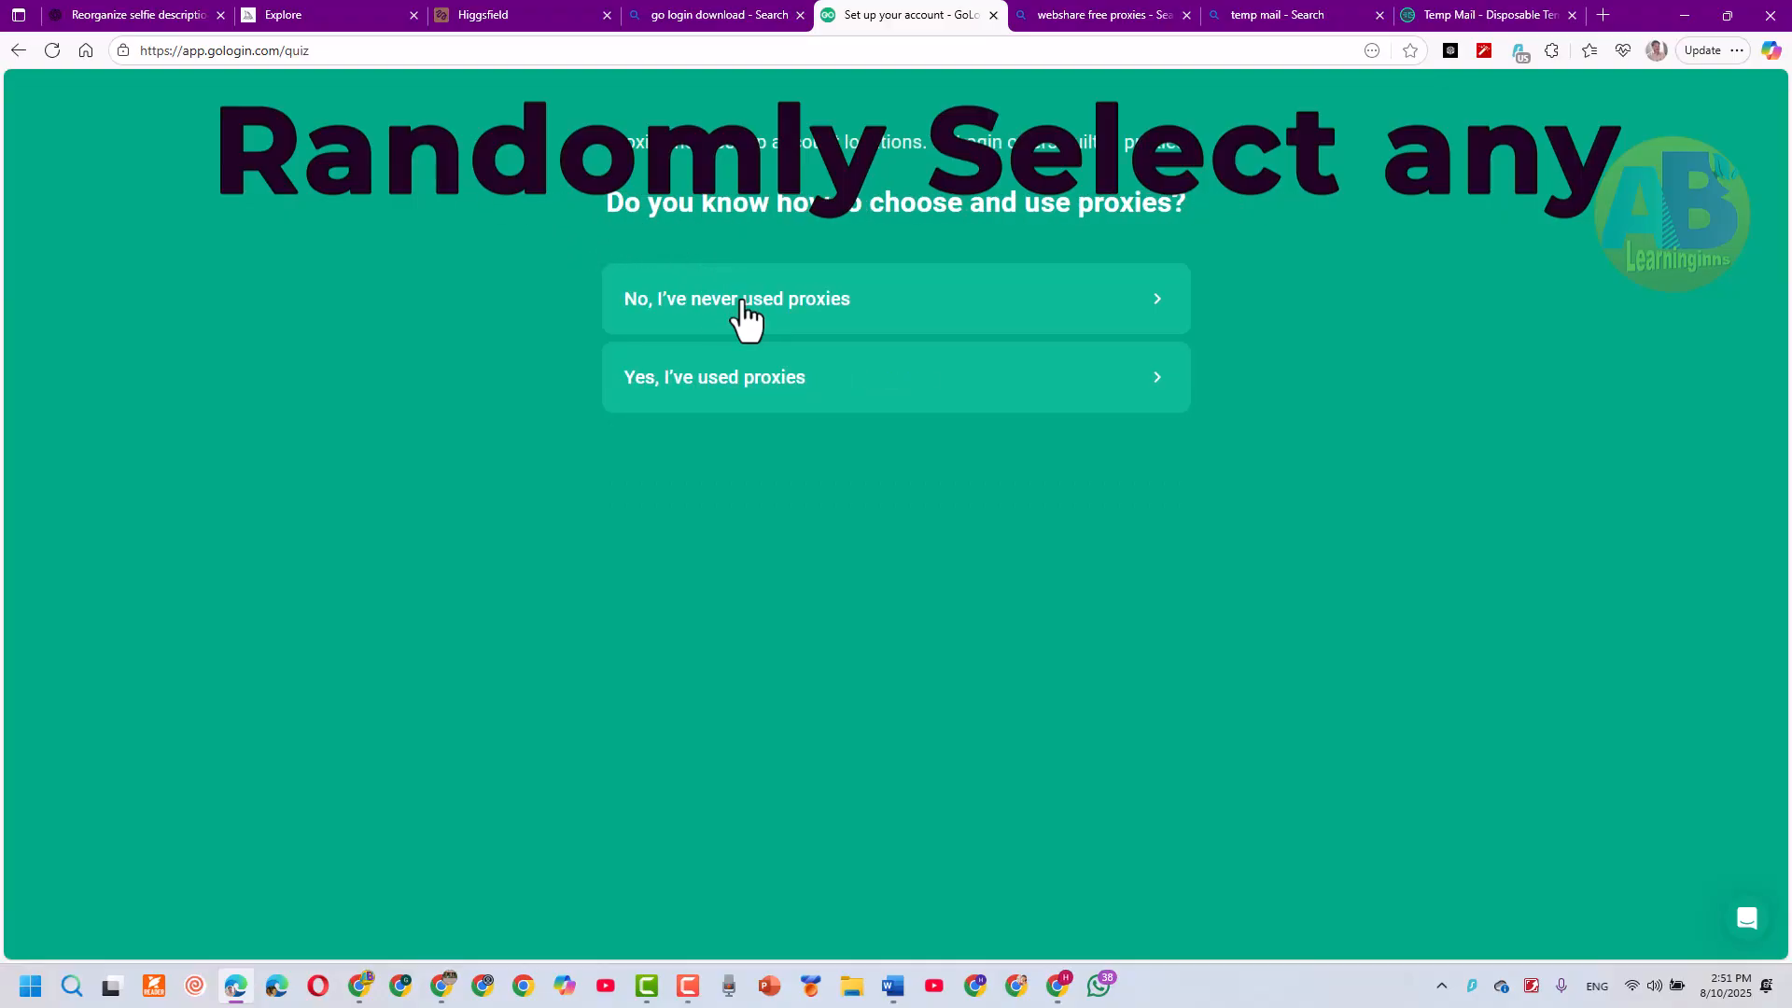
pyautogui.click(887, 303)
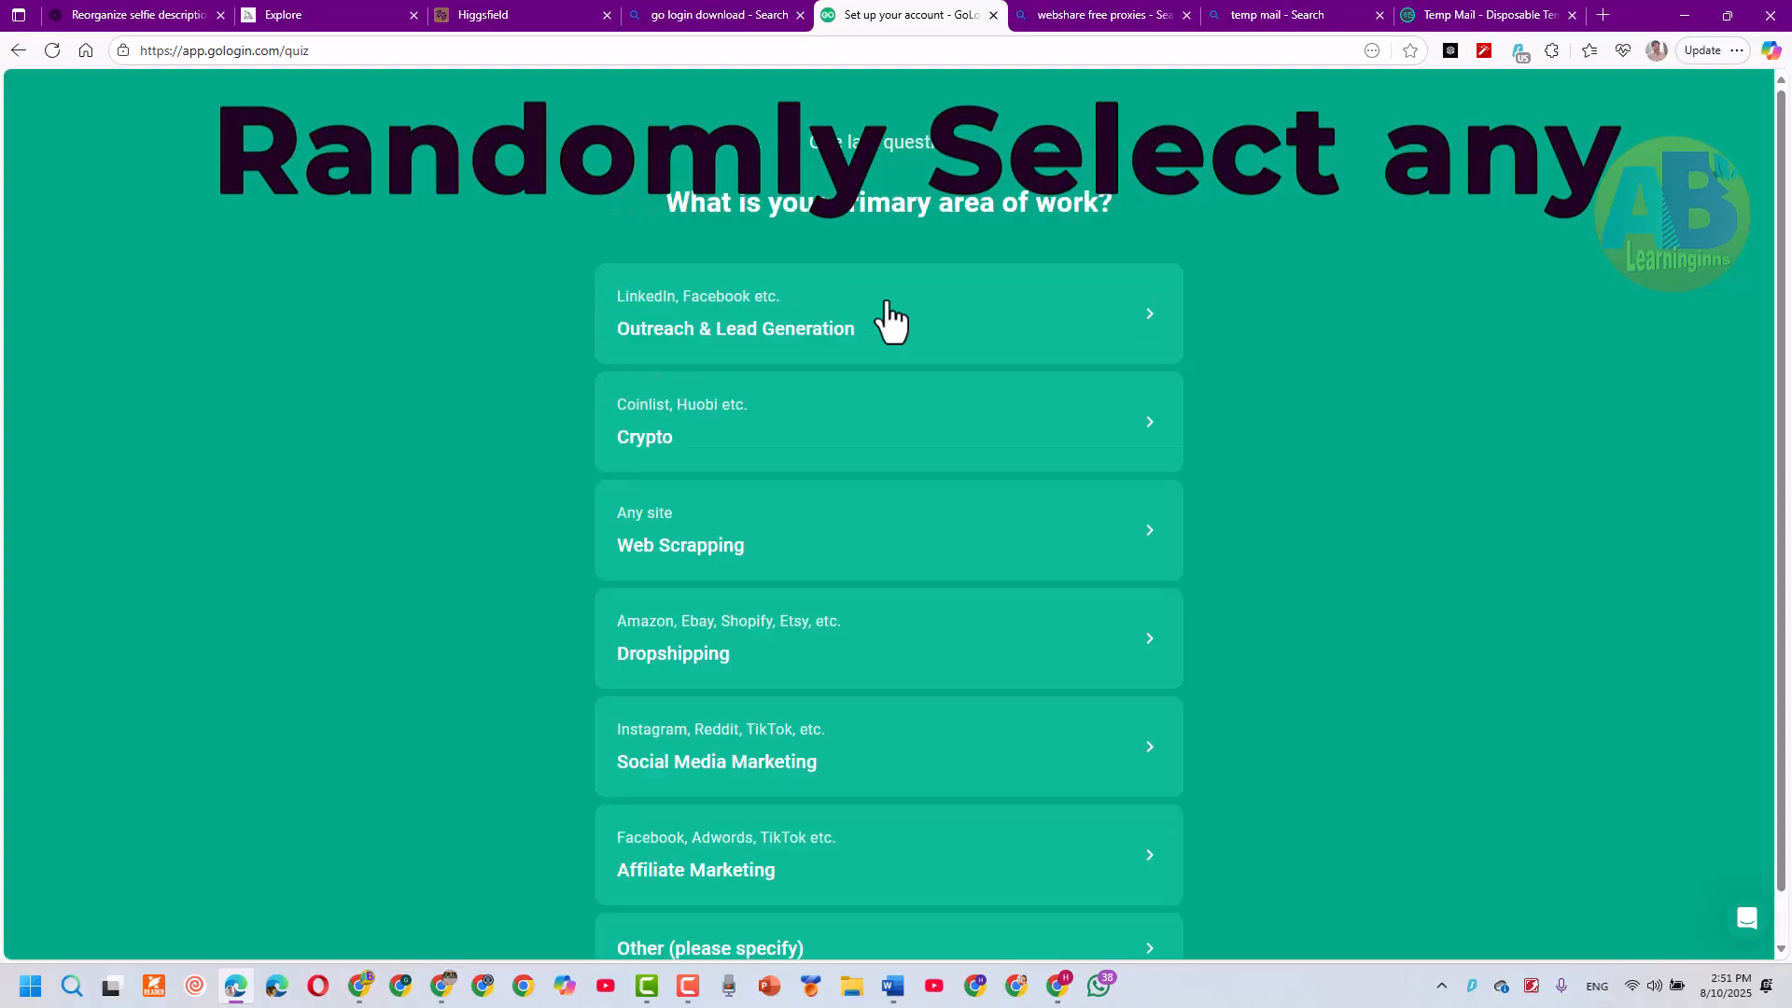
pyautogui.scroll(-1, 920, 672)
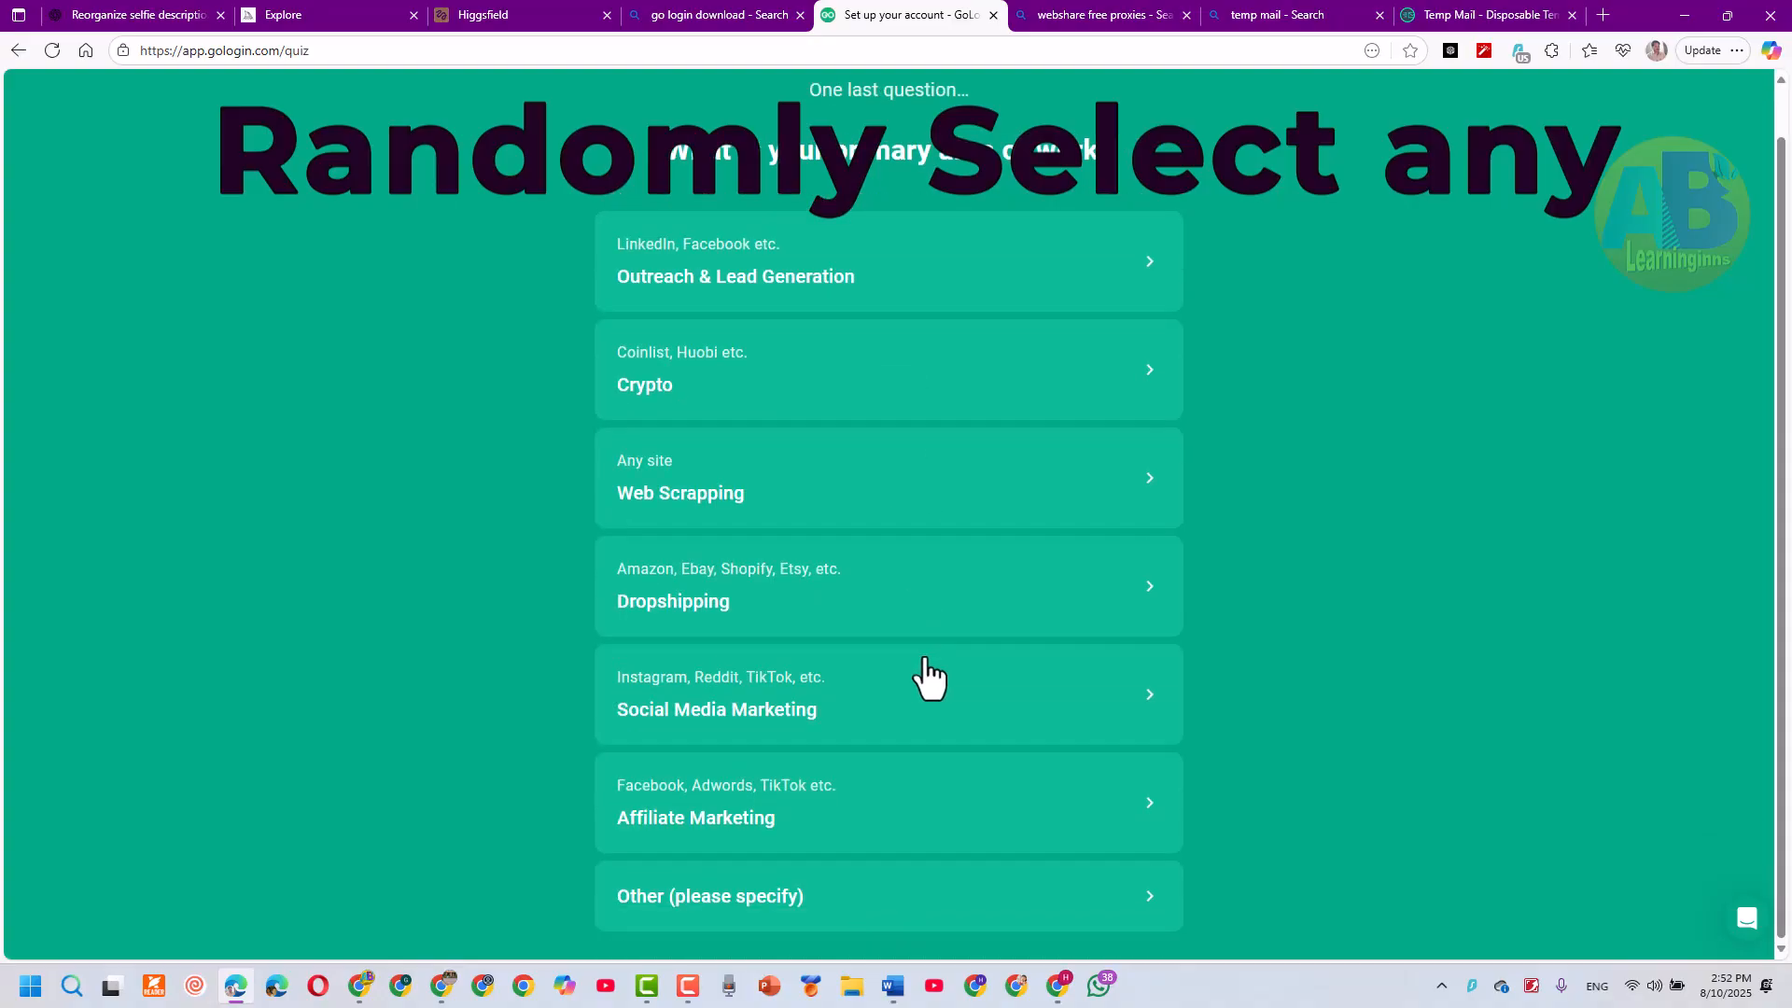
pyautogui.click(907, 723)
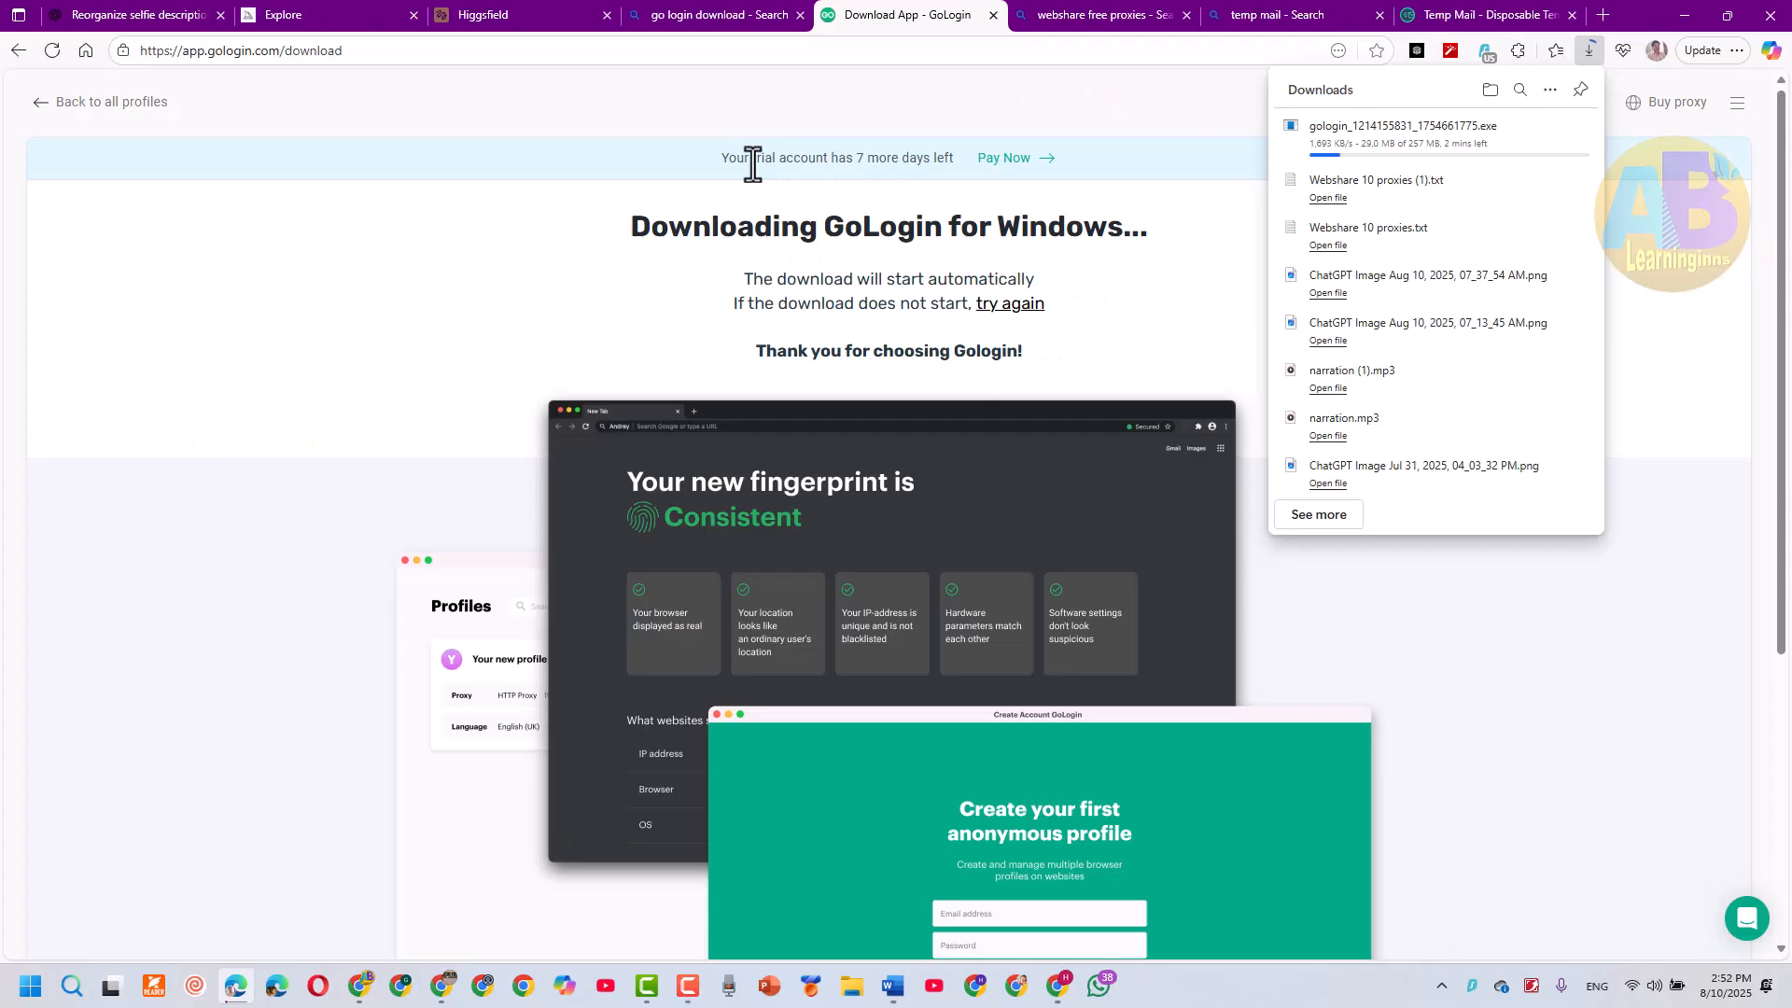
# Run the downloaded GoLogin installer from the browser's downloads list
pyautogui.scroll(-5, 1012, 512)
pyautogui.scroll(1, 980, 464)
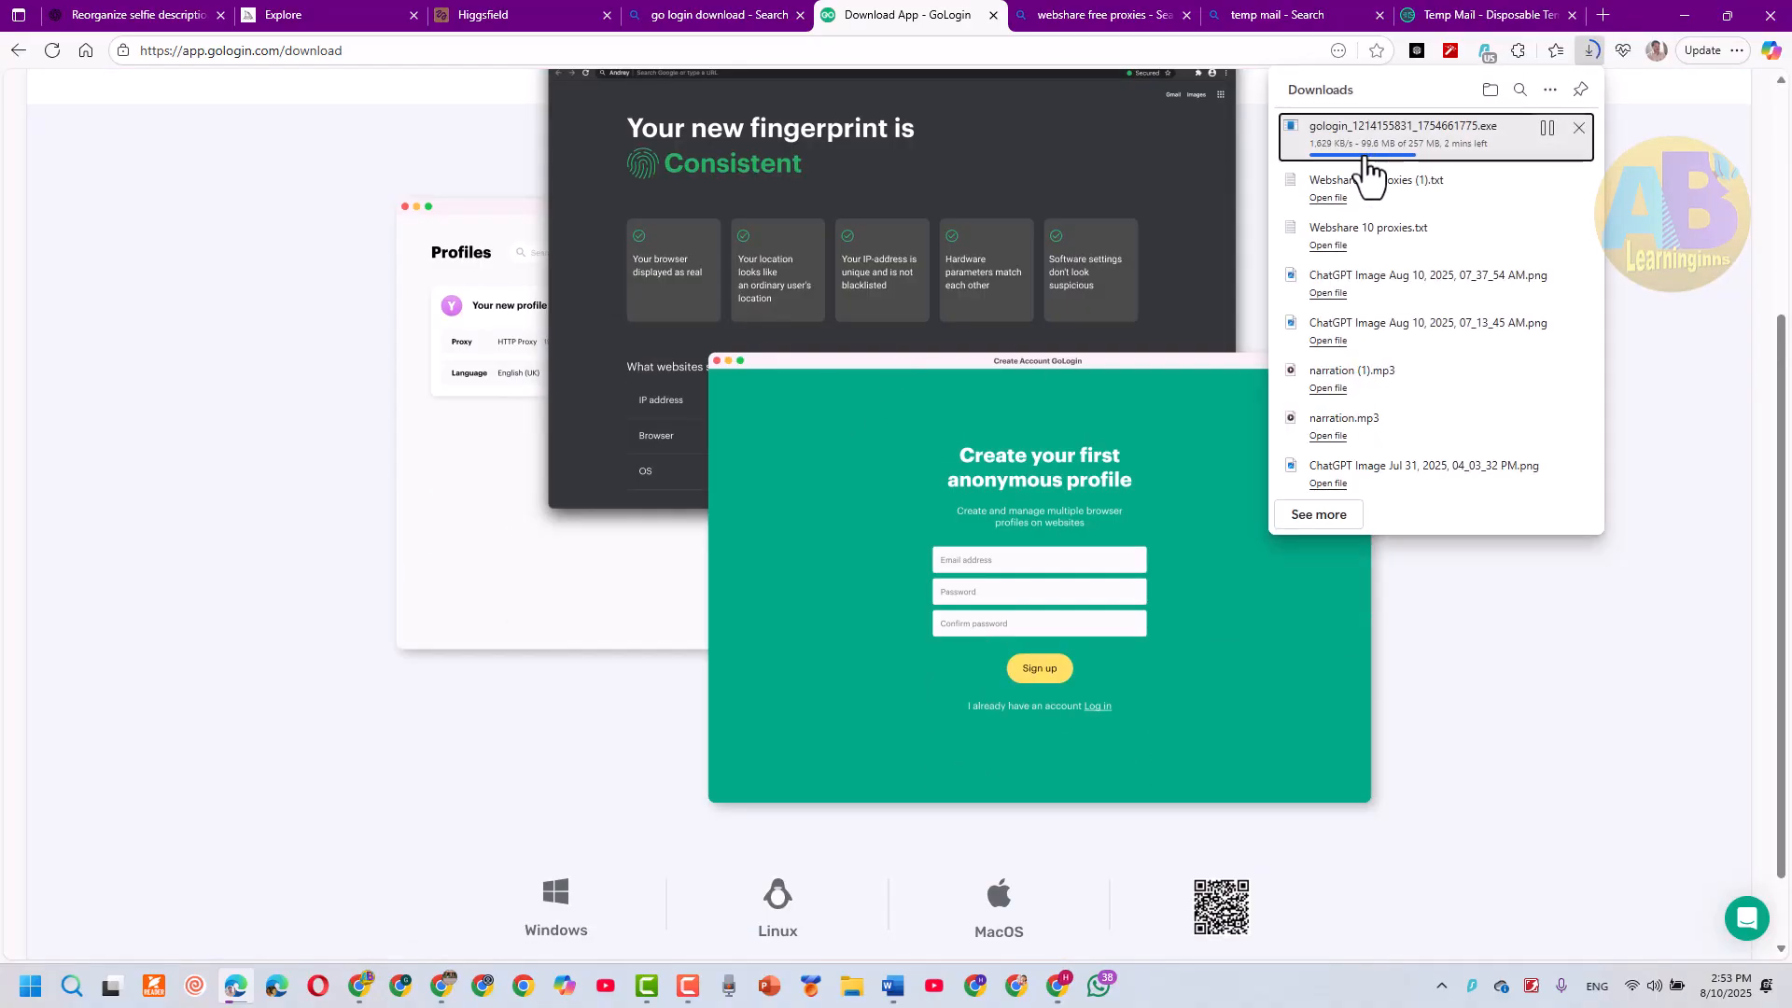
pyautogui.scroll(4, 1343, 173)
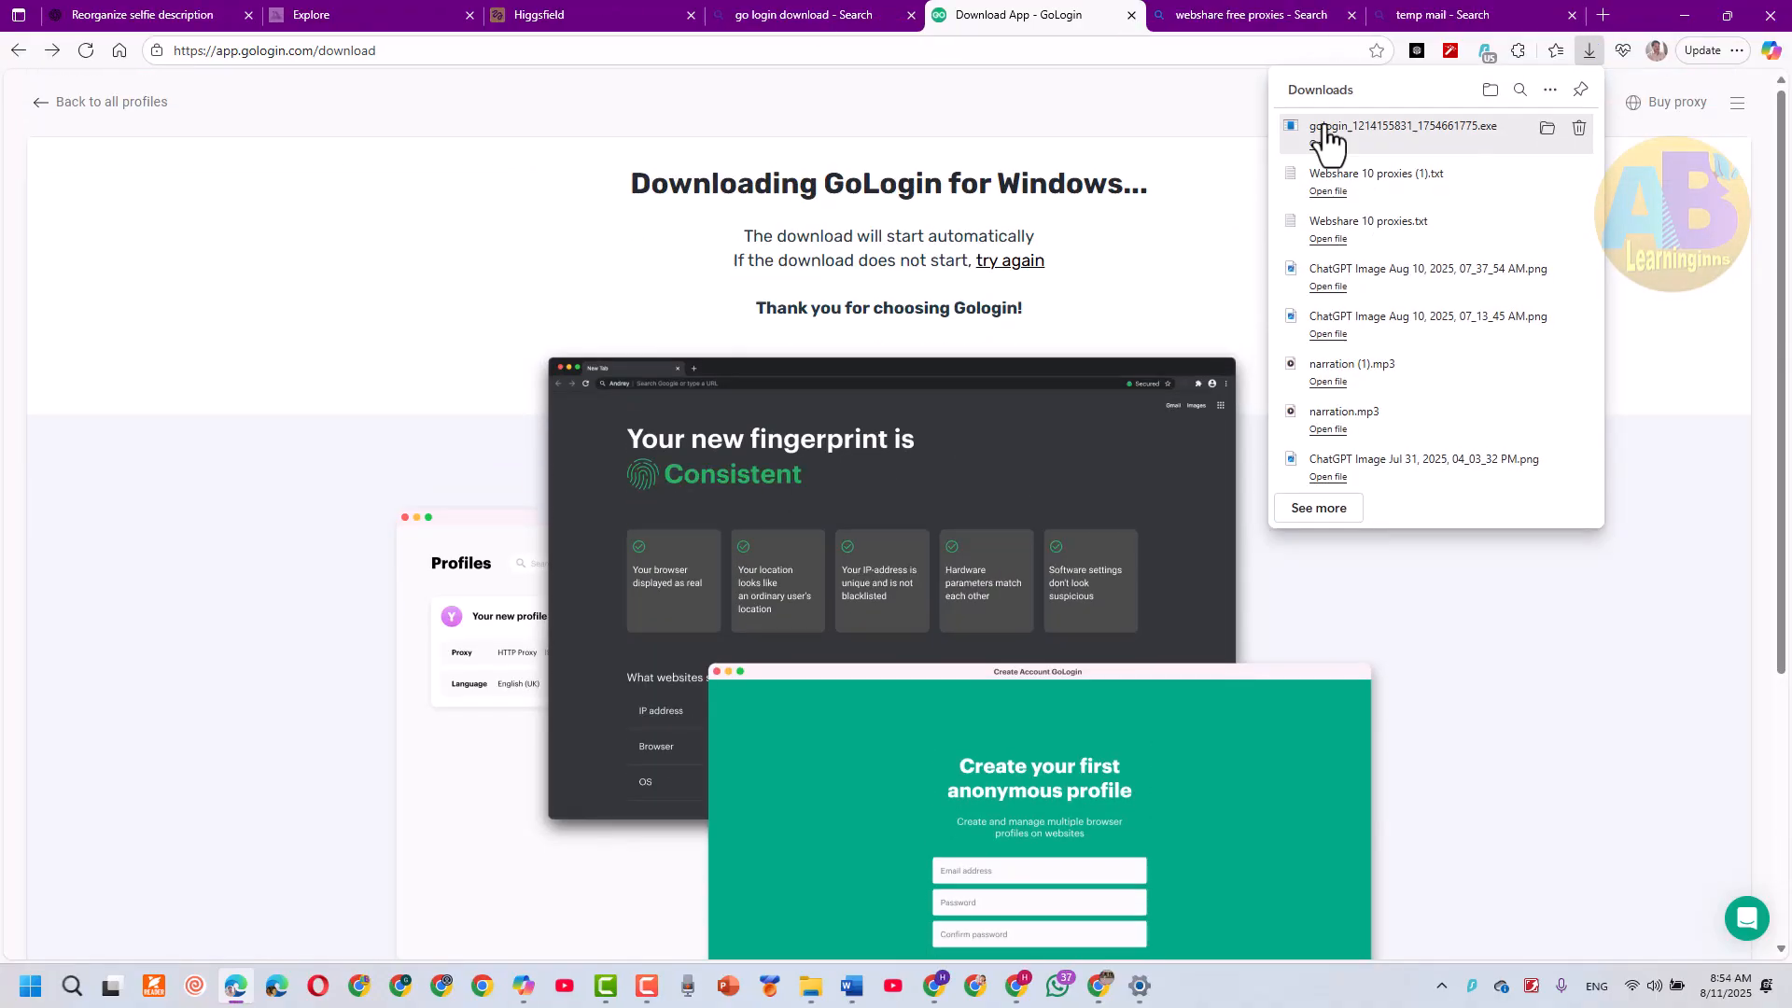
pyautogui.click(1325, 140)
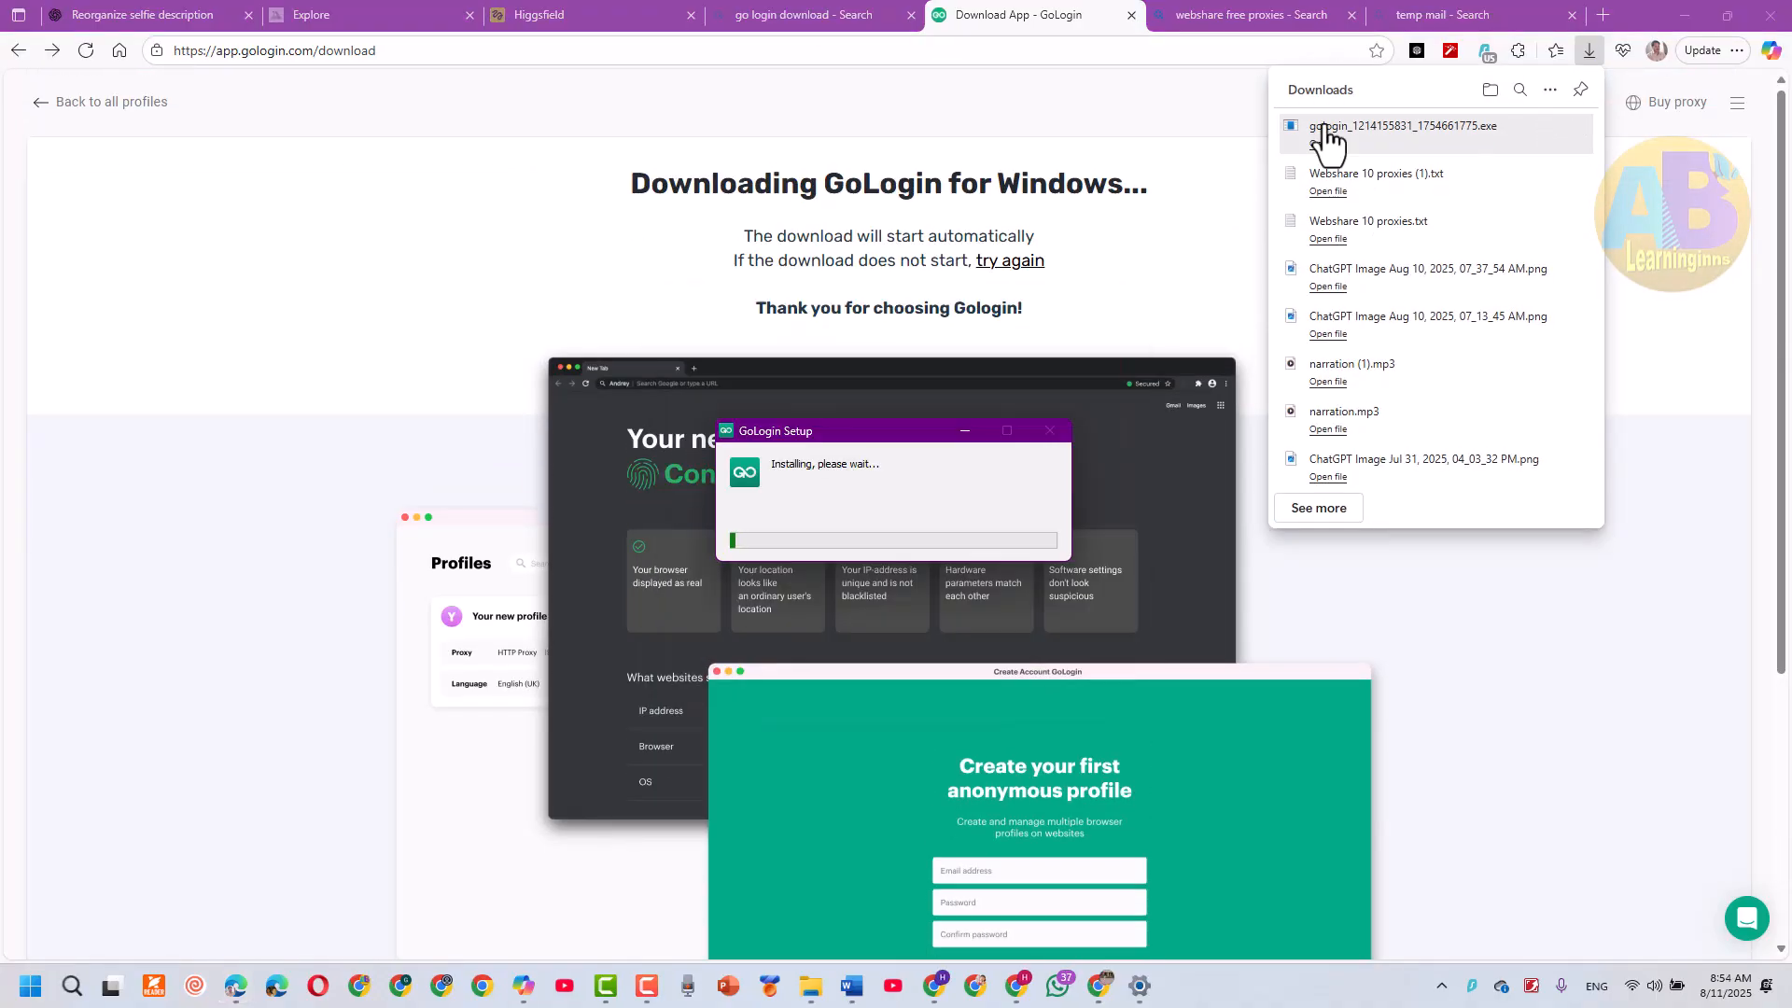
pyautogui.click(1222, 271)
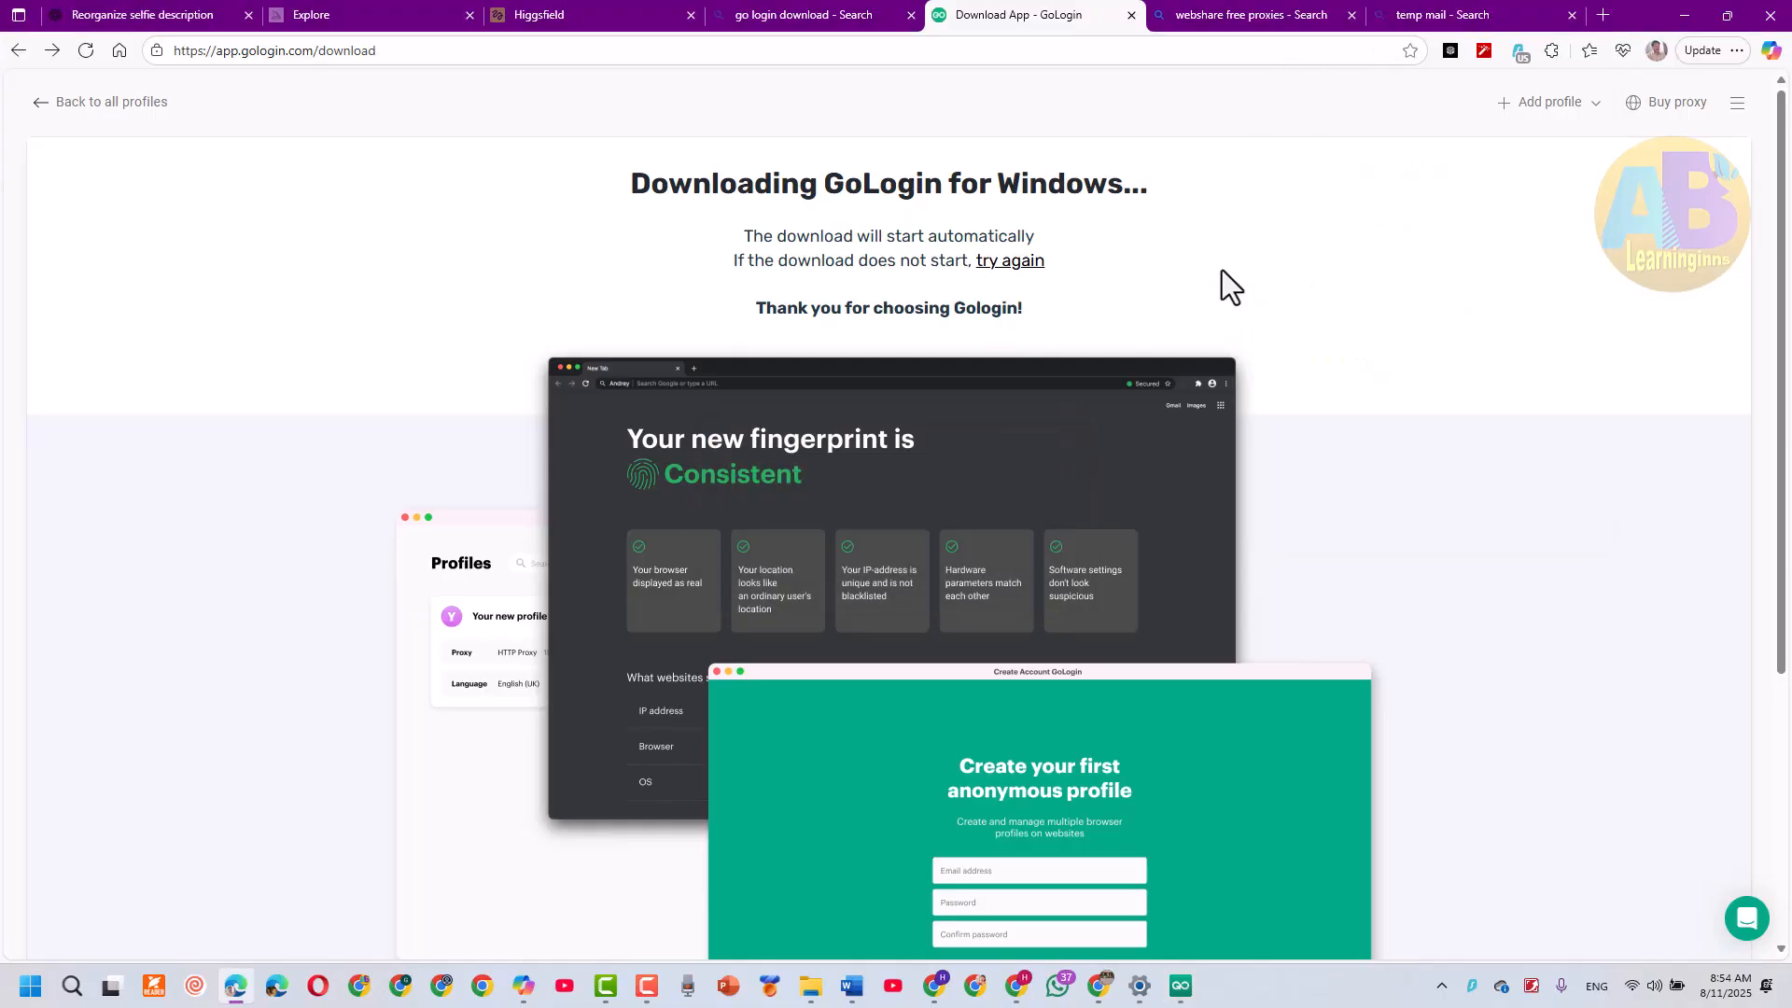
# Open the installed GoLogin app and log in with the new account's email and password
pyautogui.click(1181, 986)
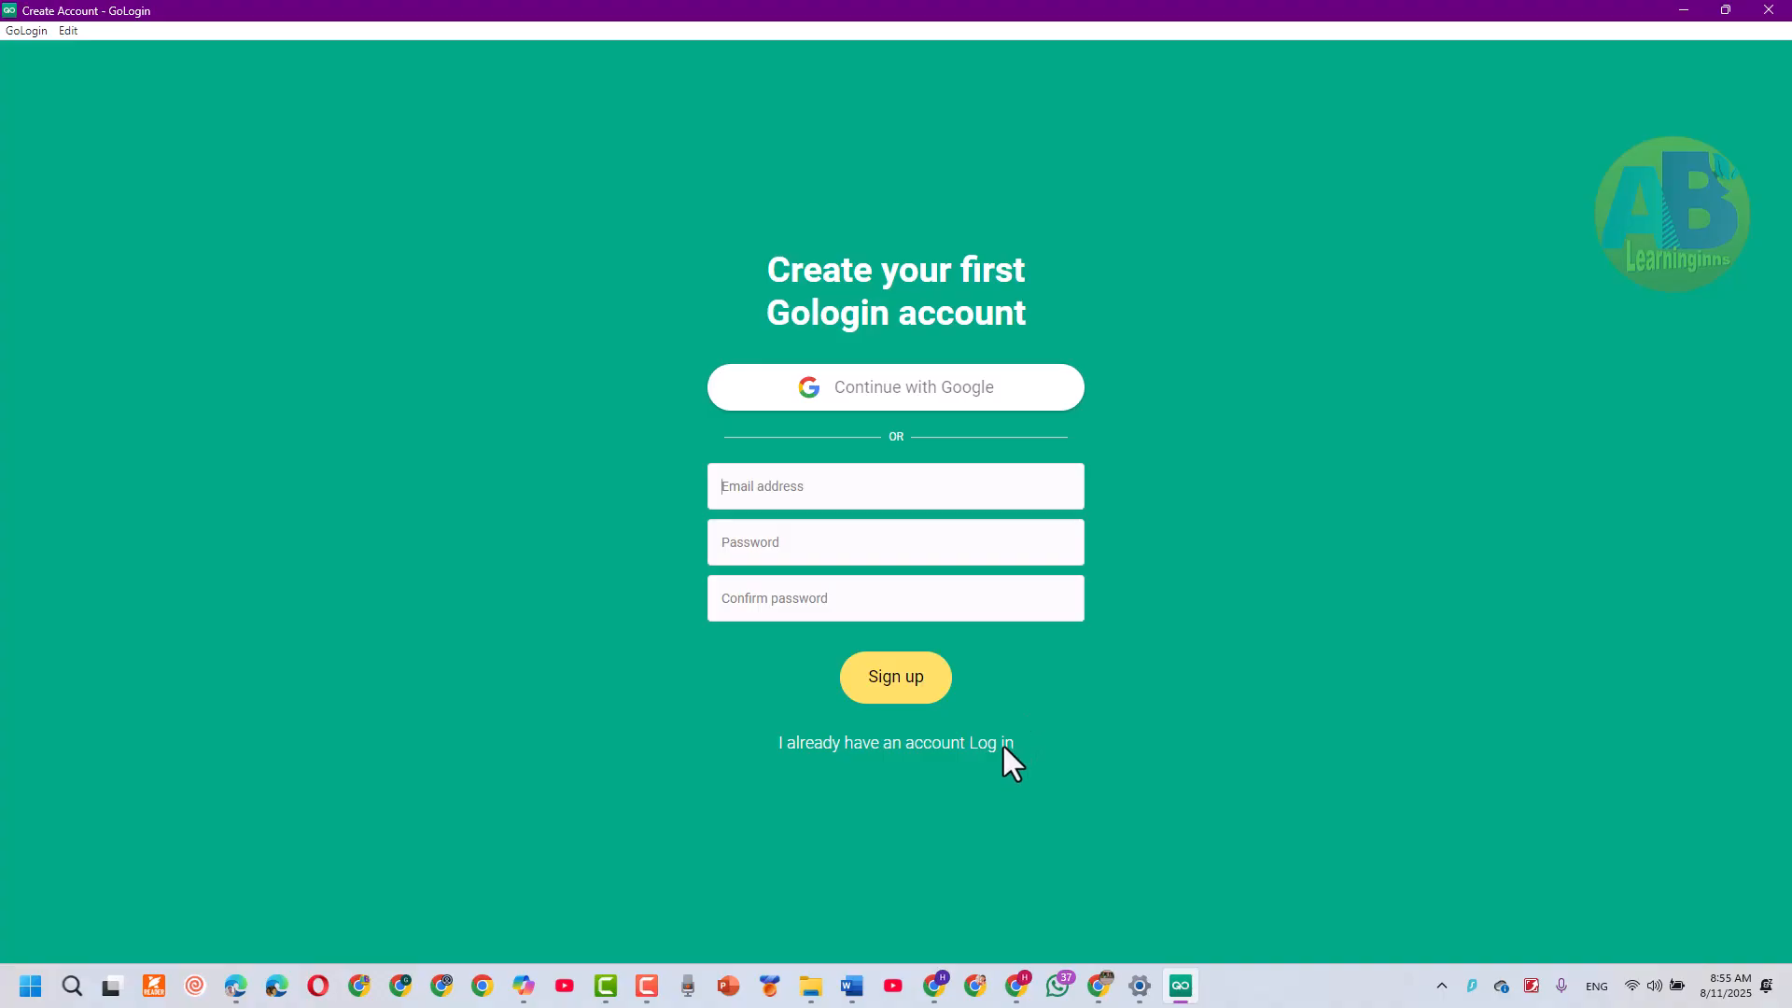
pyautogui.click(997, 792)
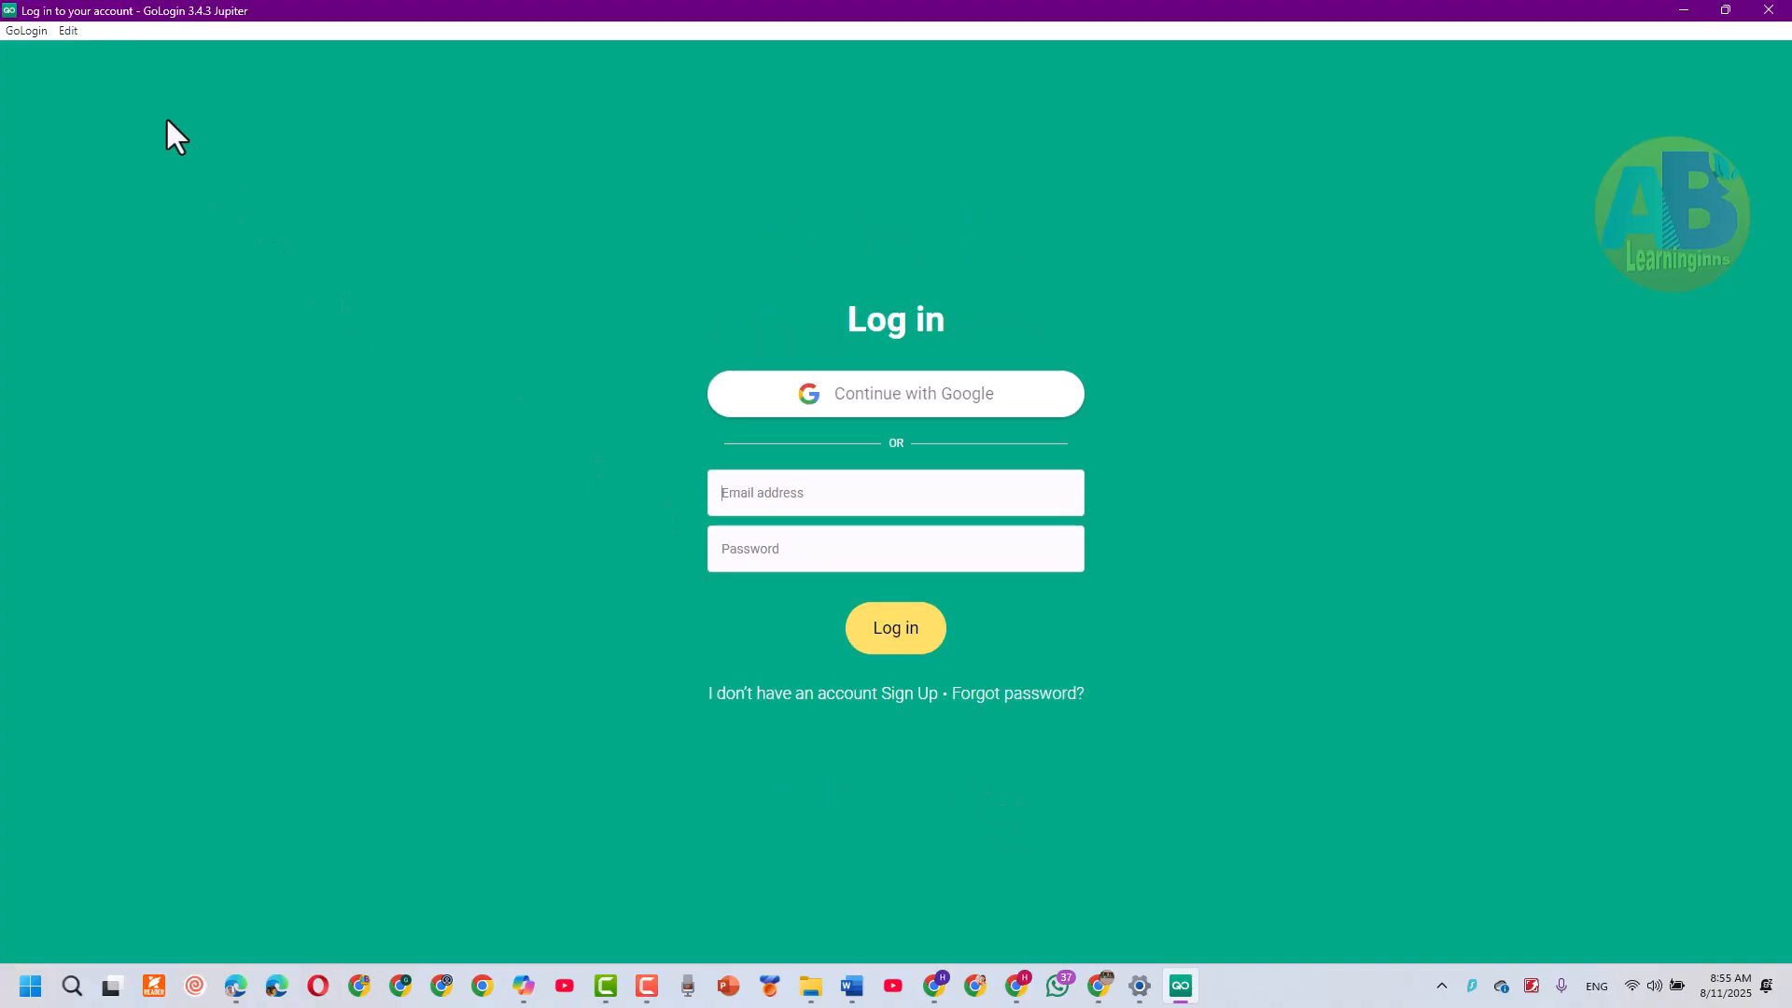
pyautogui.click(724, 506)
pyautogui.hotkey('ctrl', 'v')
pyautogui.press('Tab')
pyautogui.write('•••••••••••')
pyautogui.press('Return')
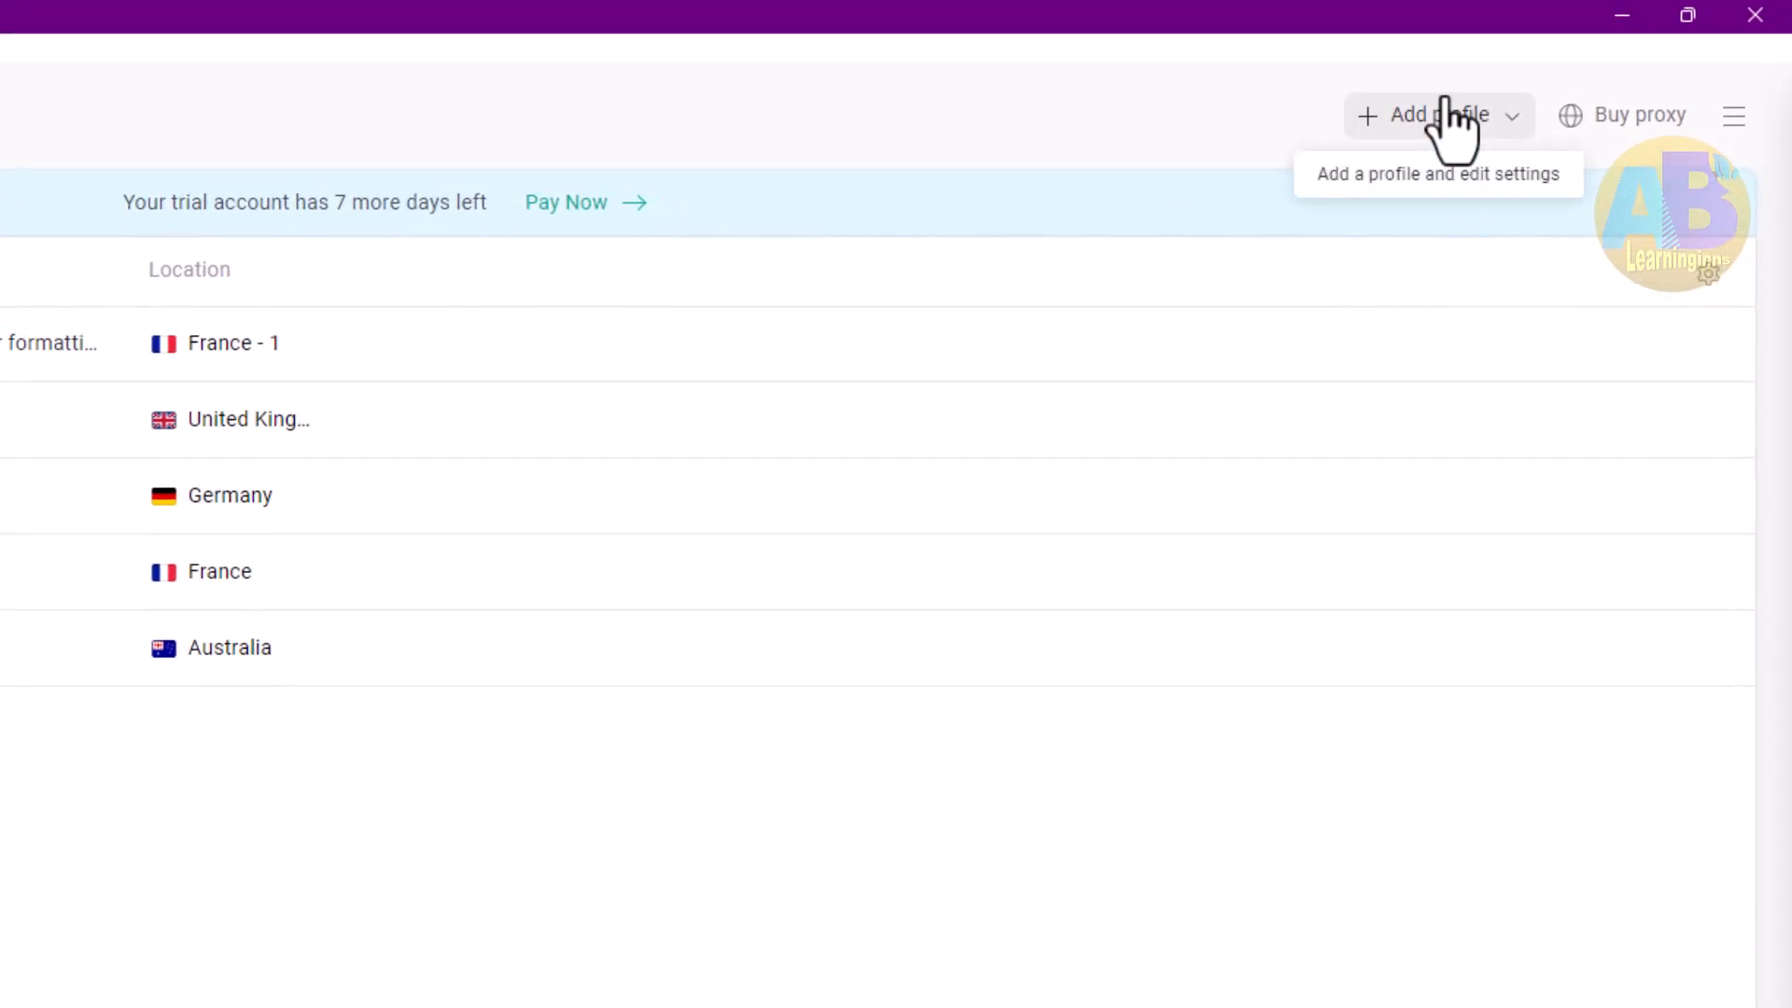
# Add a new browser profile named mhk313
pyautogui.click(1445, 102)
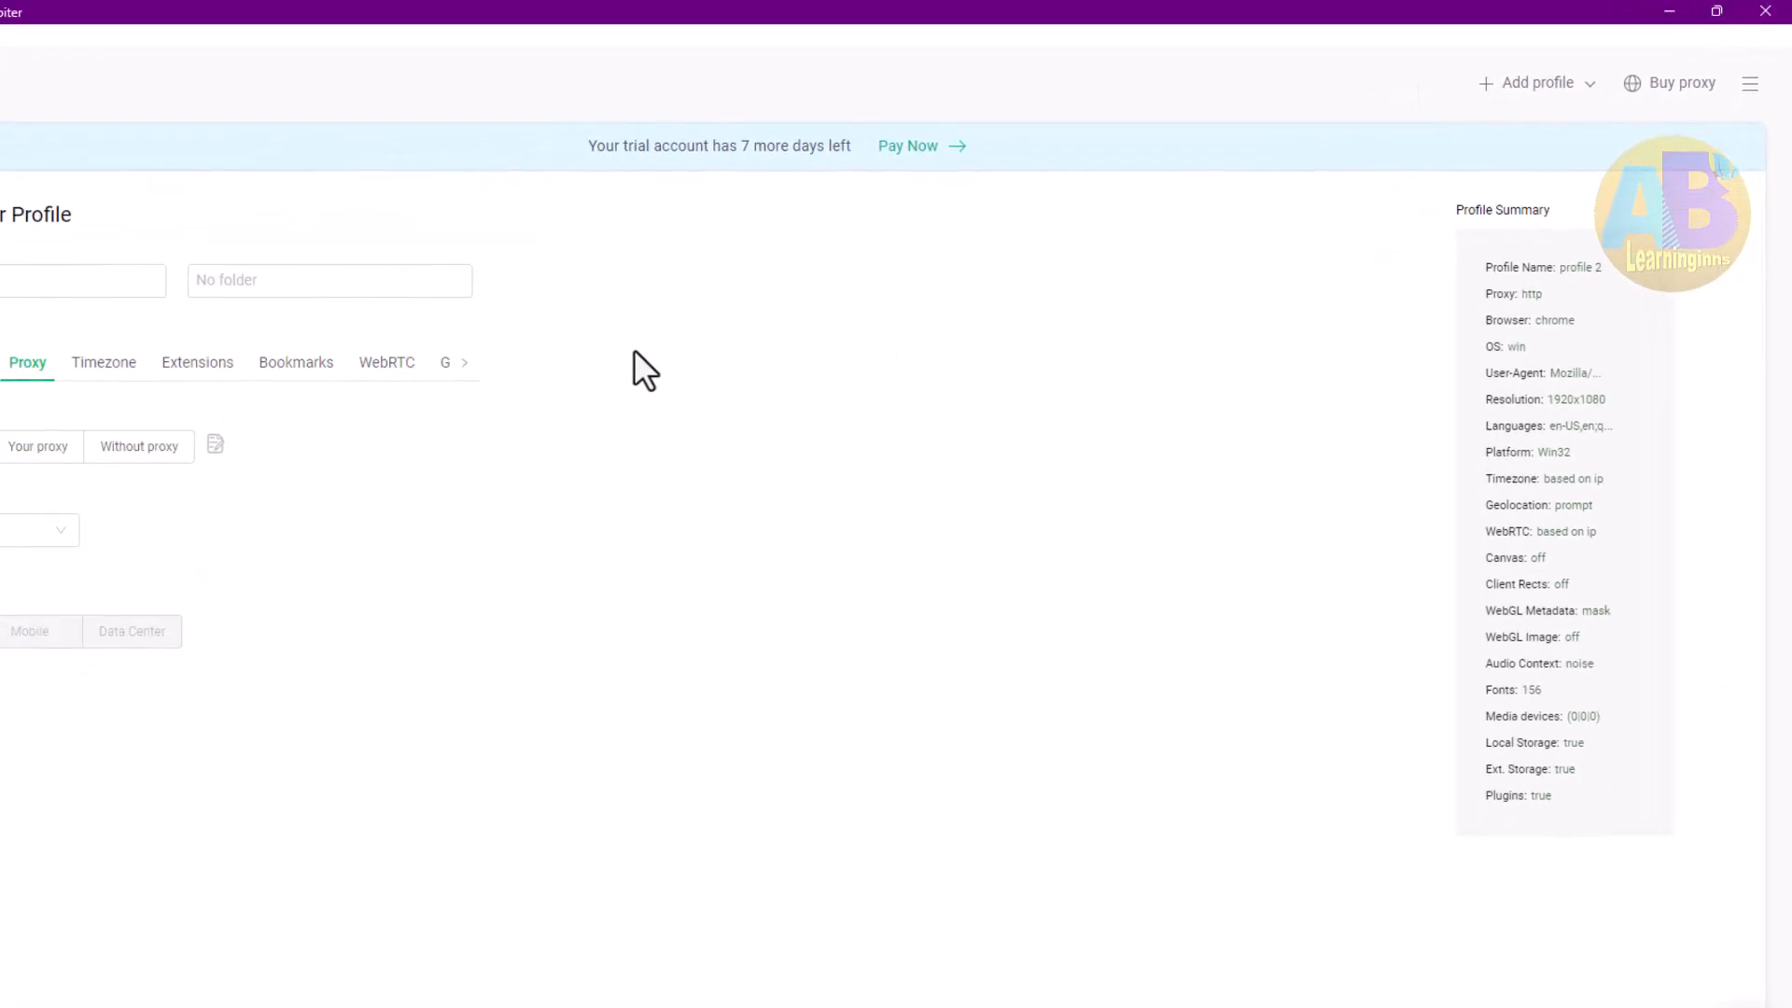
pyautogui.click(9, 280)
pyautogui.write('mhk')
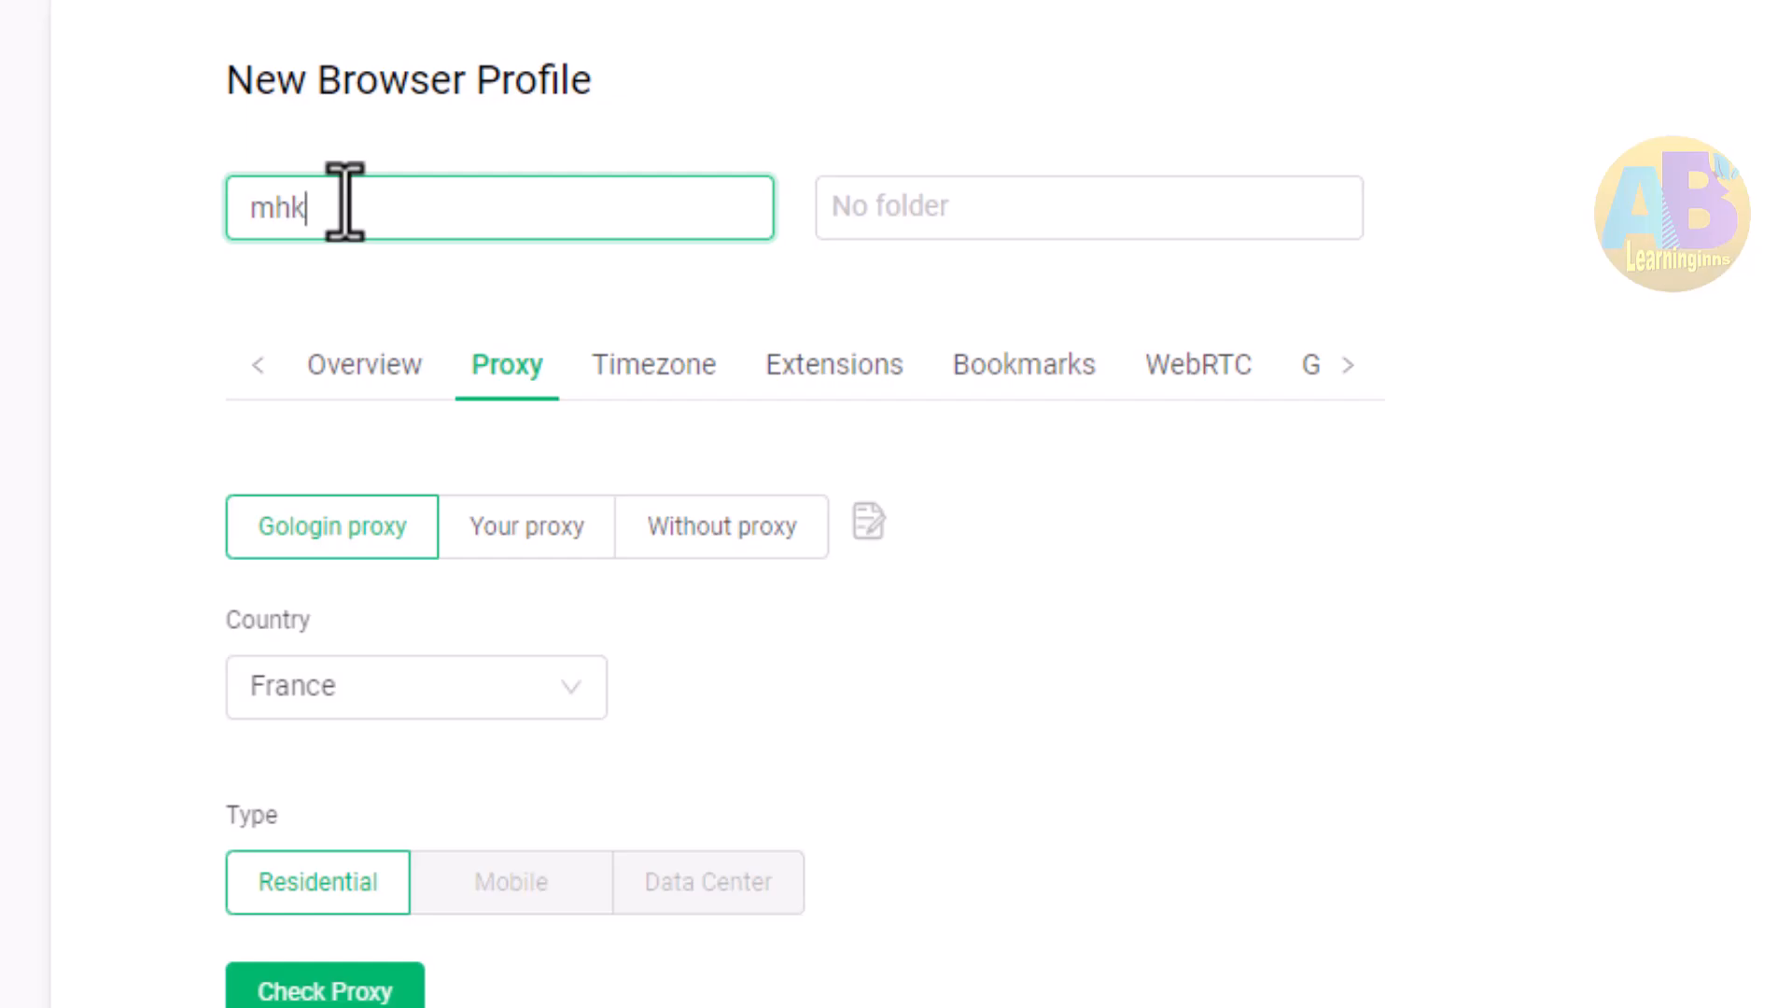
pyautogui.write('313')
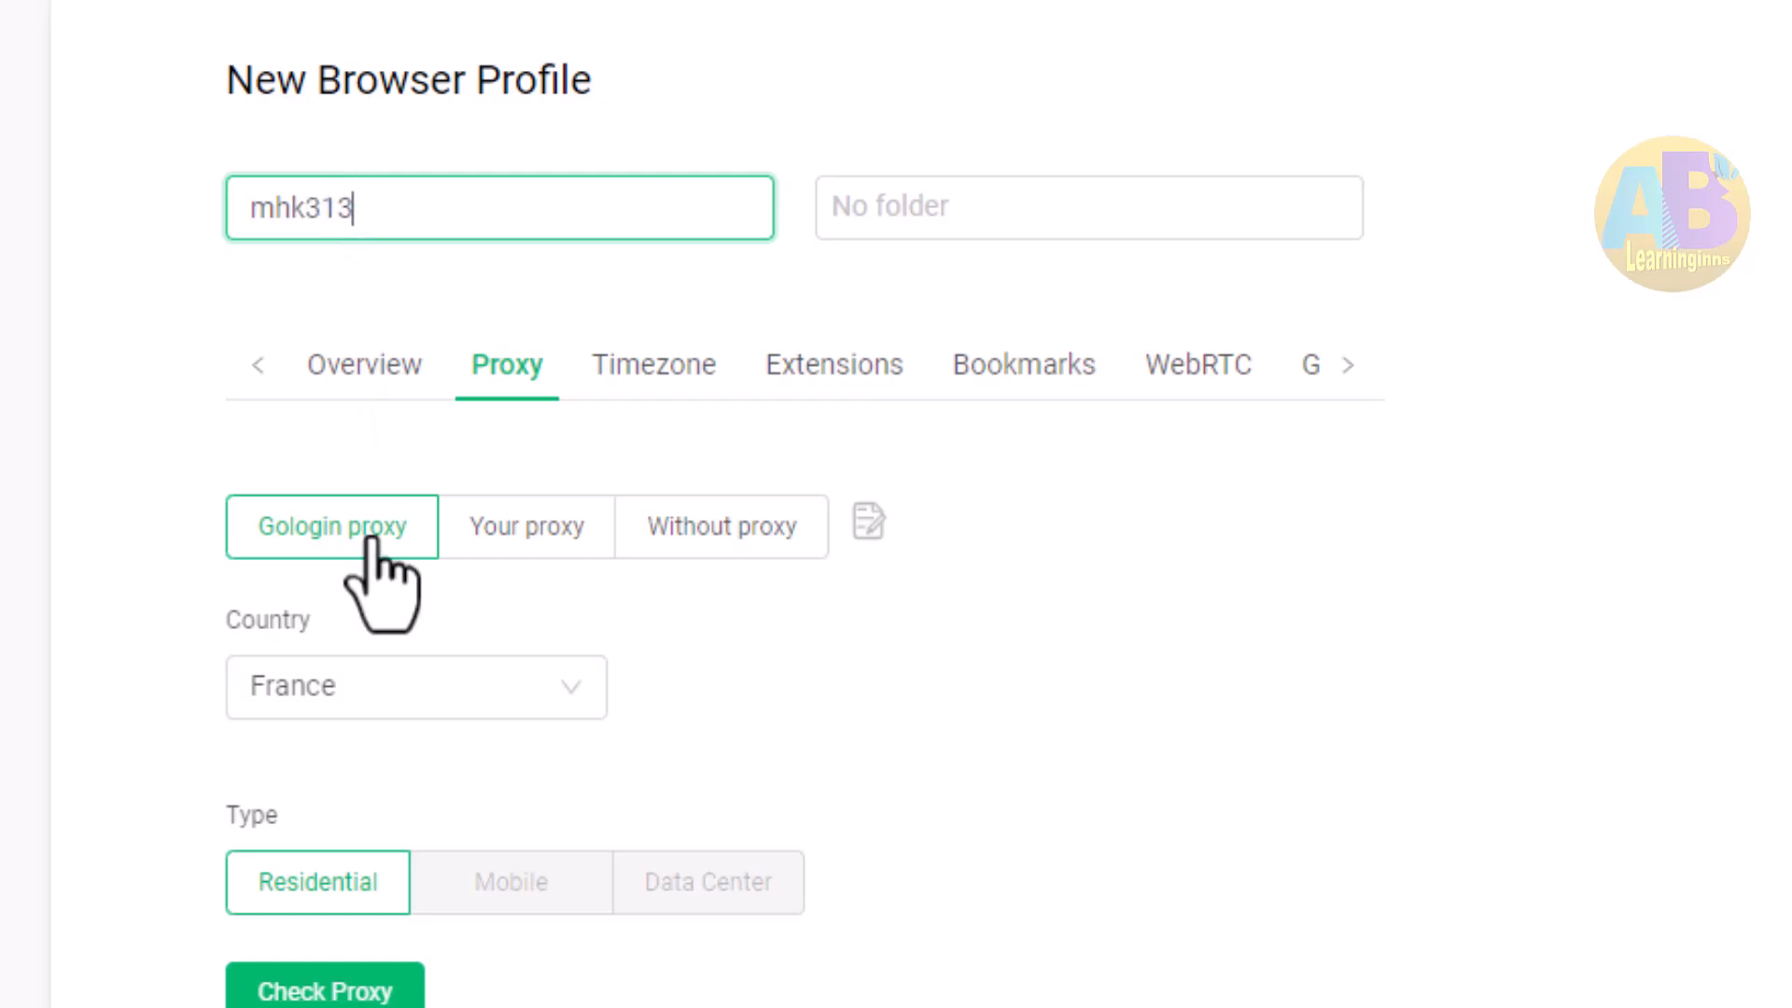
# Switch the new profile's proxy setting to Your proxy
pyautogui.click(329, 373)
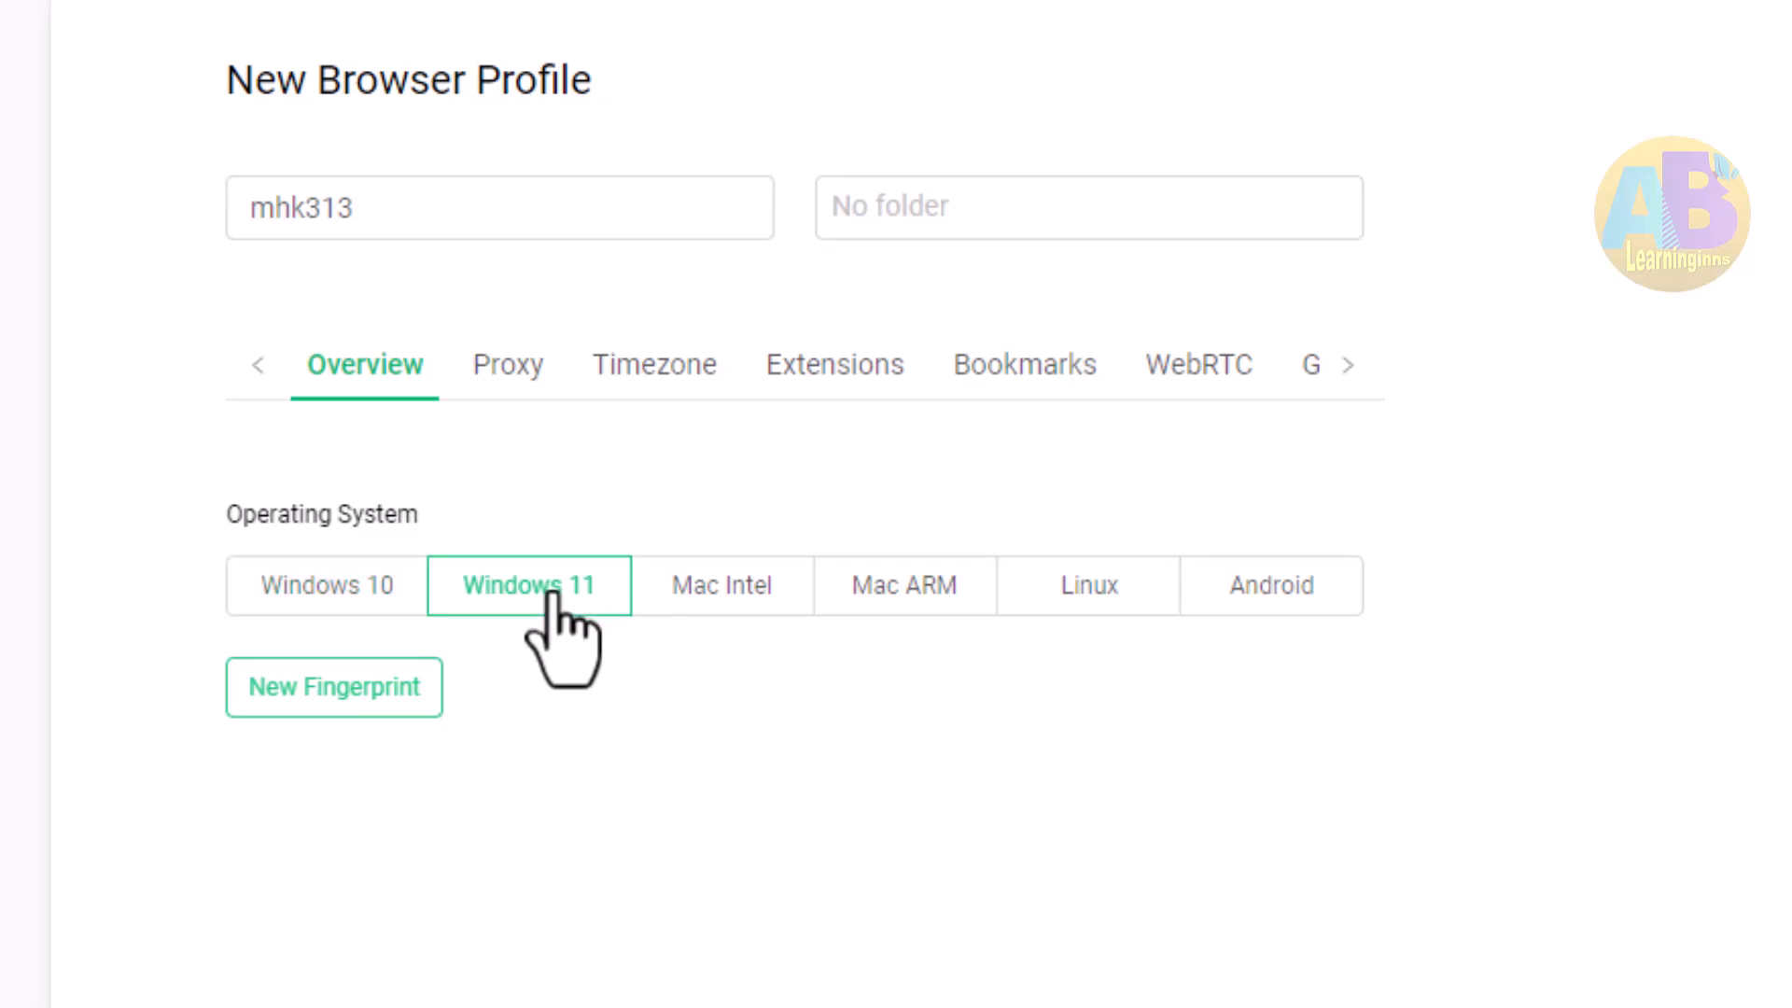
pyautogui.click(499, 367)
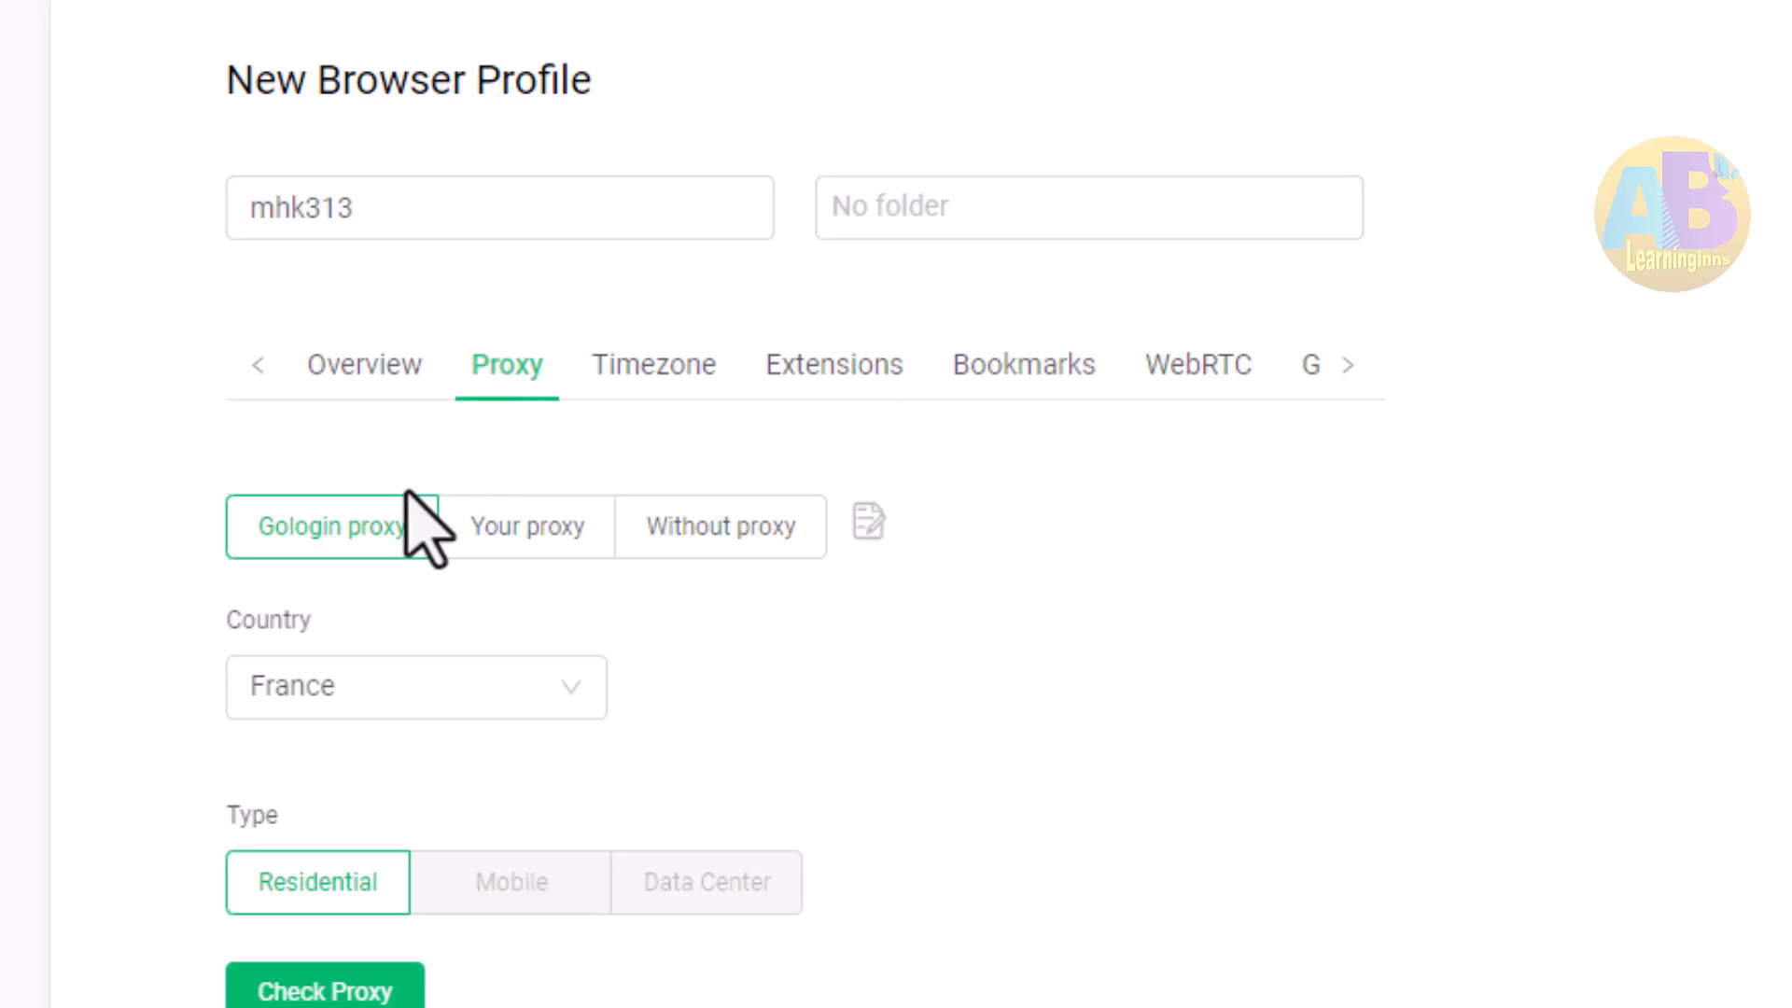
pyautogui.click(524, 532)
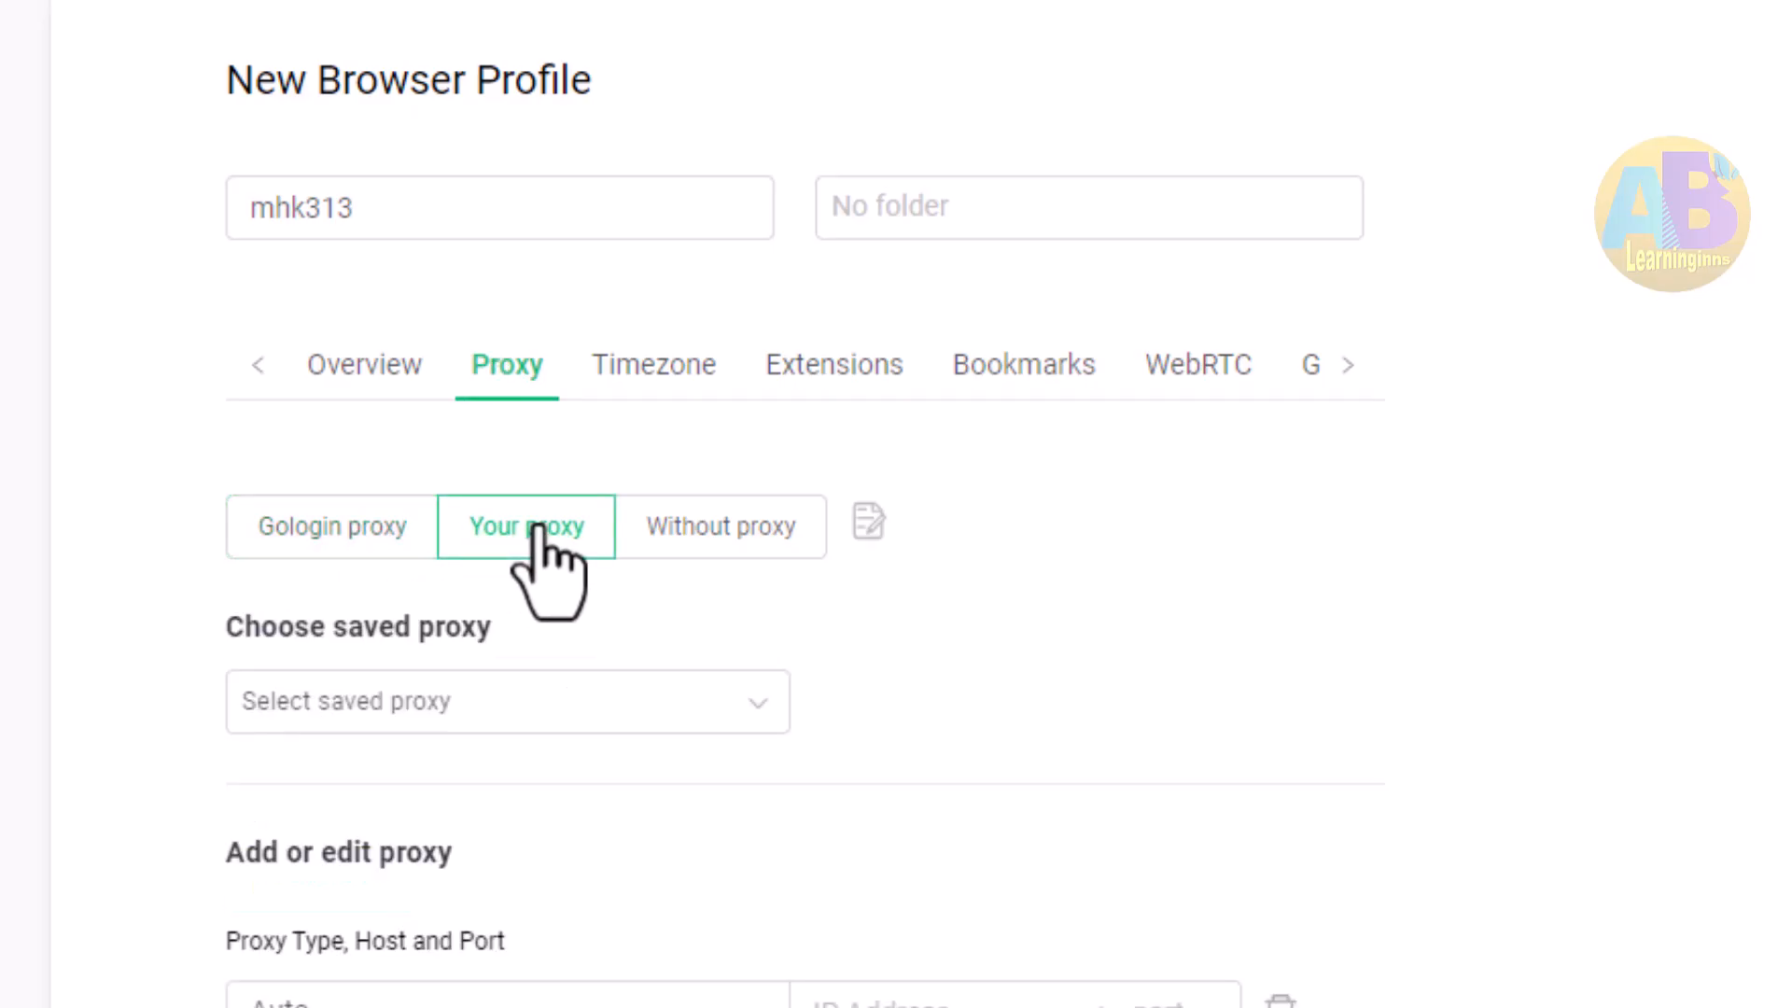
# Browse the saved proxy location list for the profile without choosing one
pyautogui.click(584, 712)
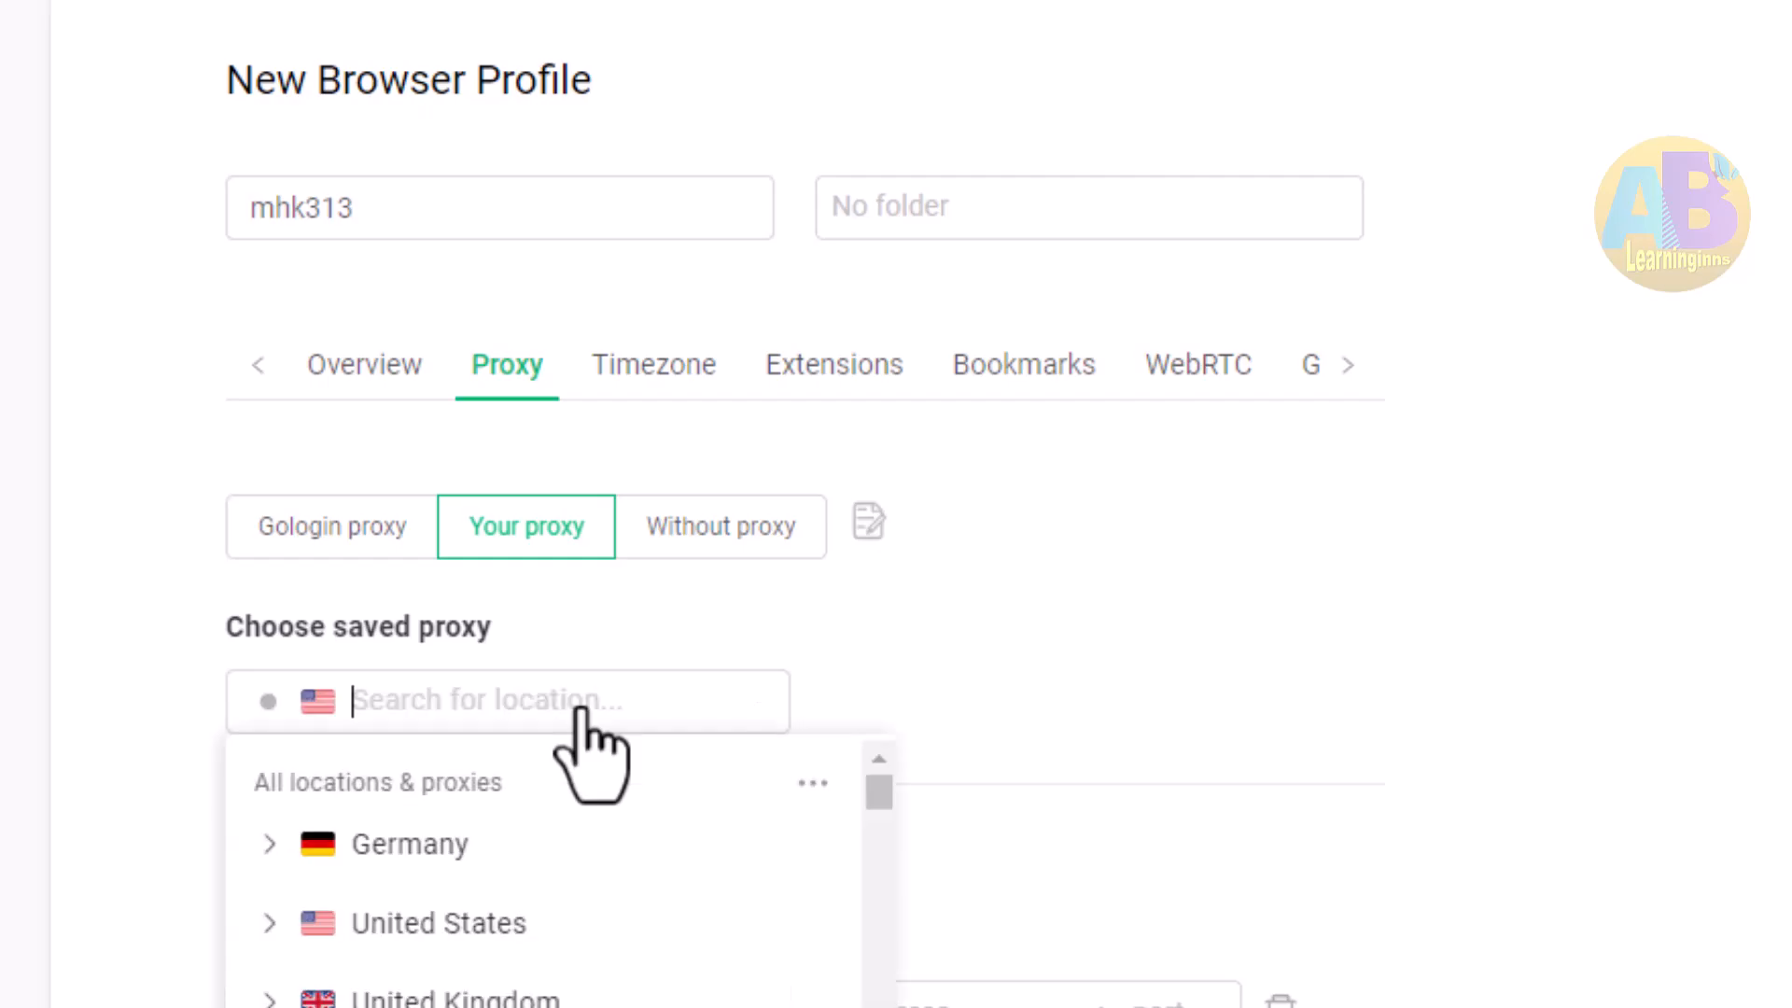
pyautogui.scroll(-5, 430, 947)
pyautogui.scroll(5, 429, 956)
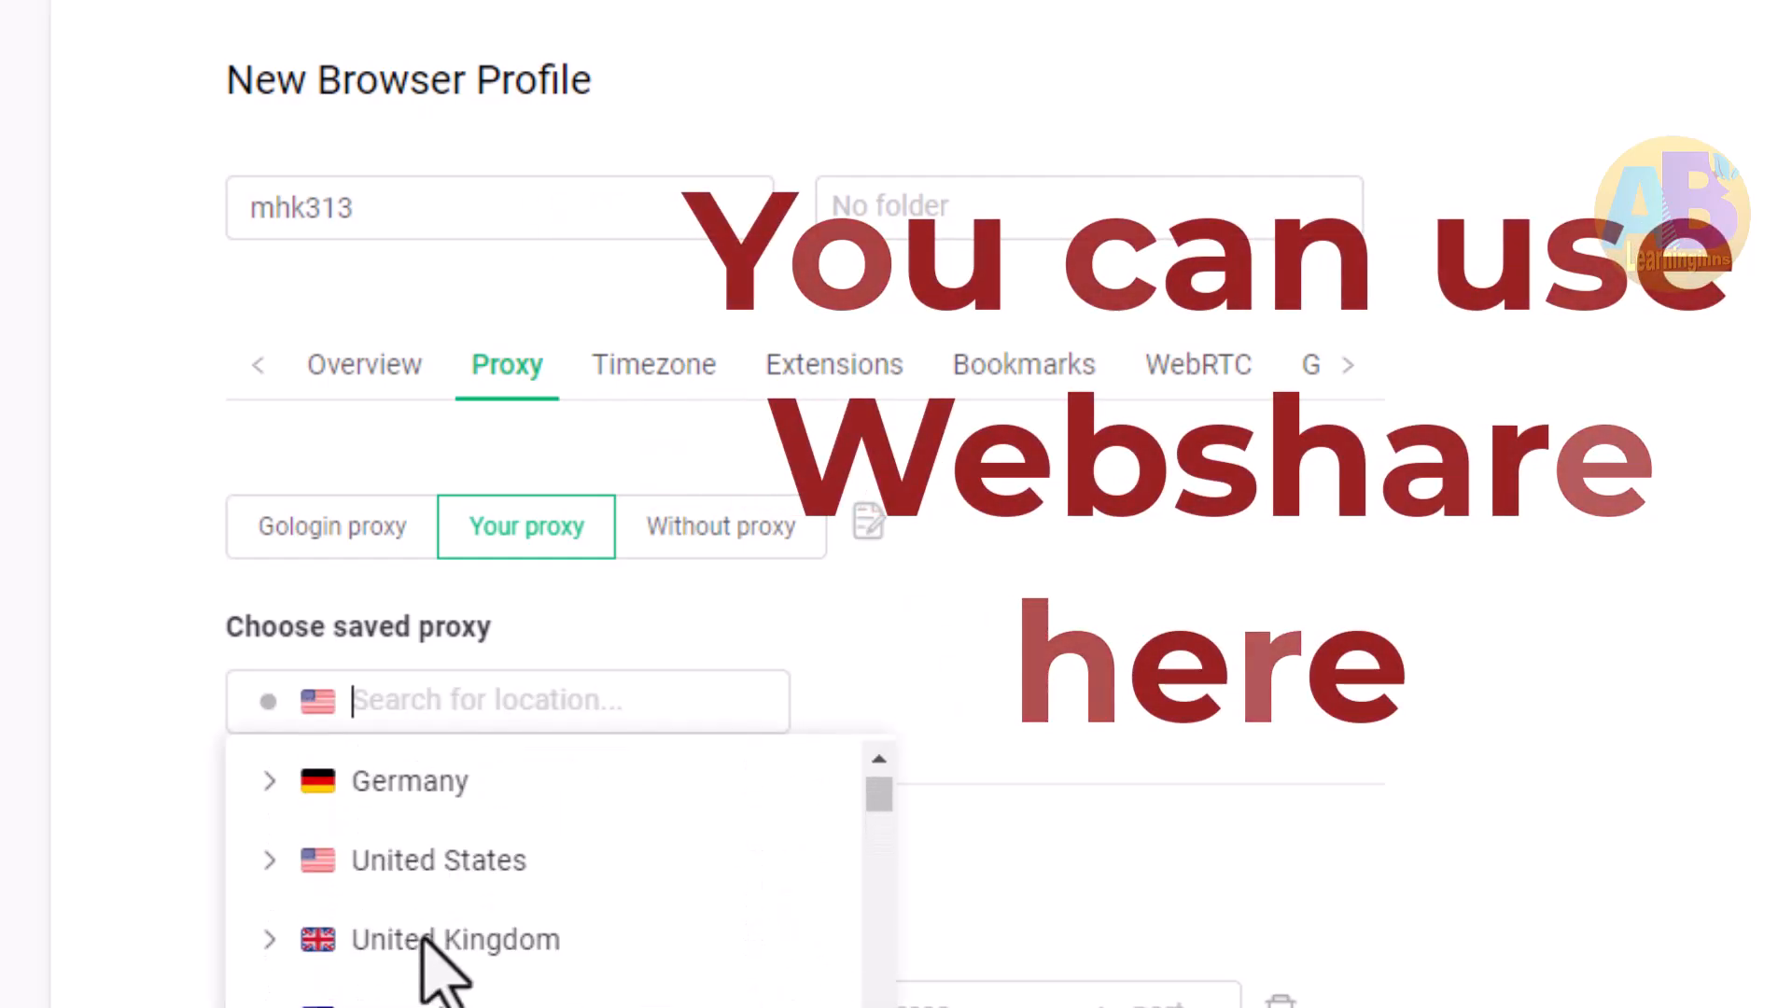
pyautogui.scroll(-2, 429, 956)
pyautogui.scroll(-3, 513, 989)
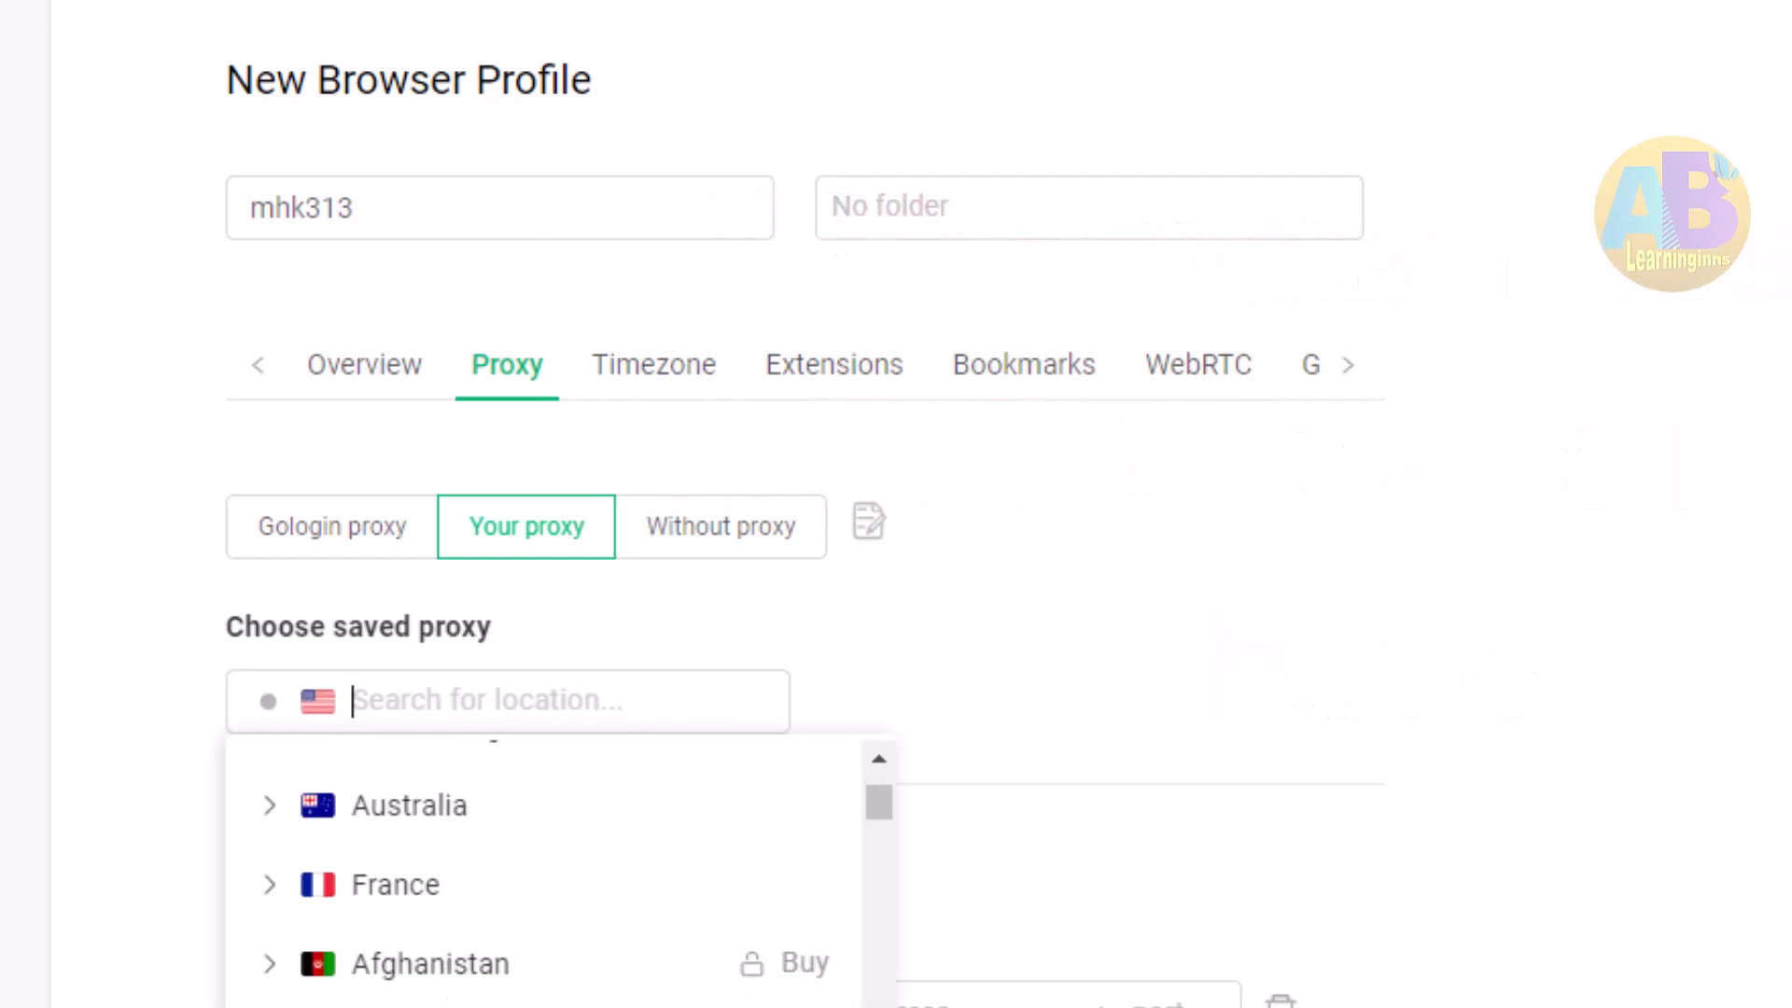
pyautogui.scroll(5, 513, 989)
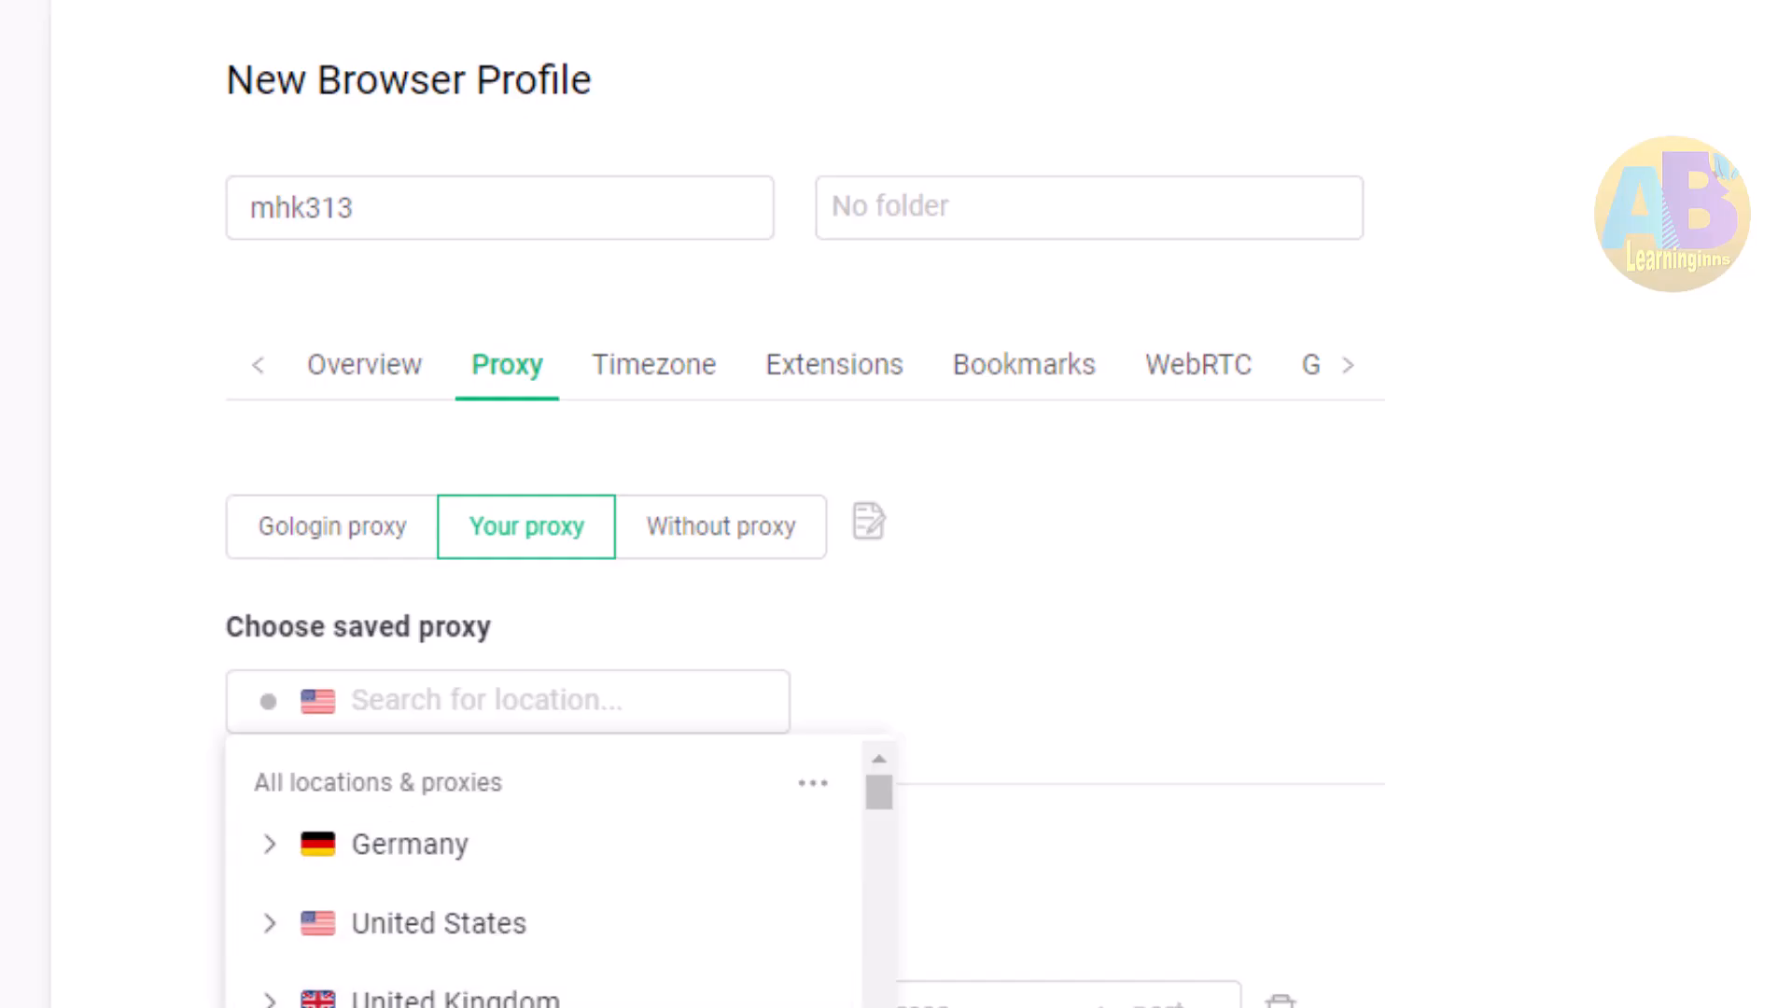
pyautogui.click(1128, 740)
# Switch the profile to a GoLogin proxy in Germany and run the proxy check
pyautogui.click(691, 519)
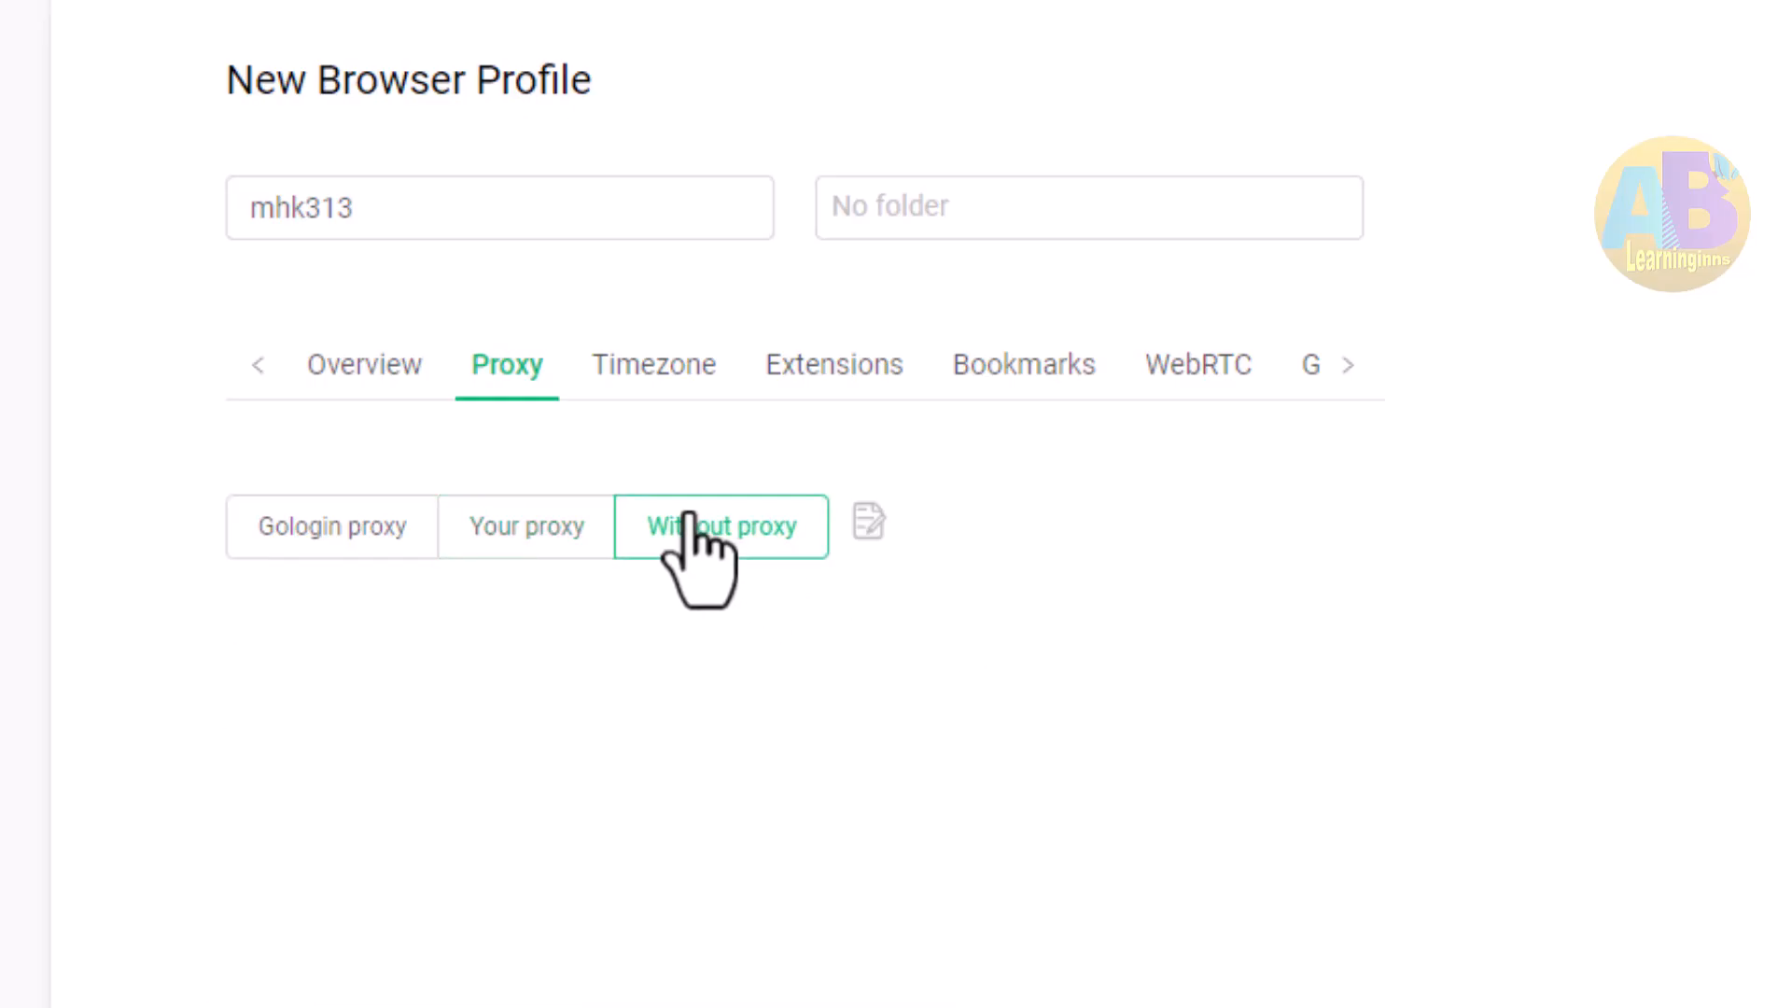
pyautogui.click(321, 525)
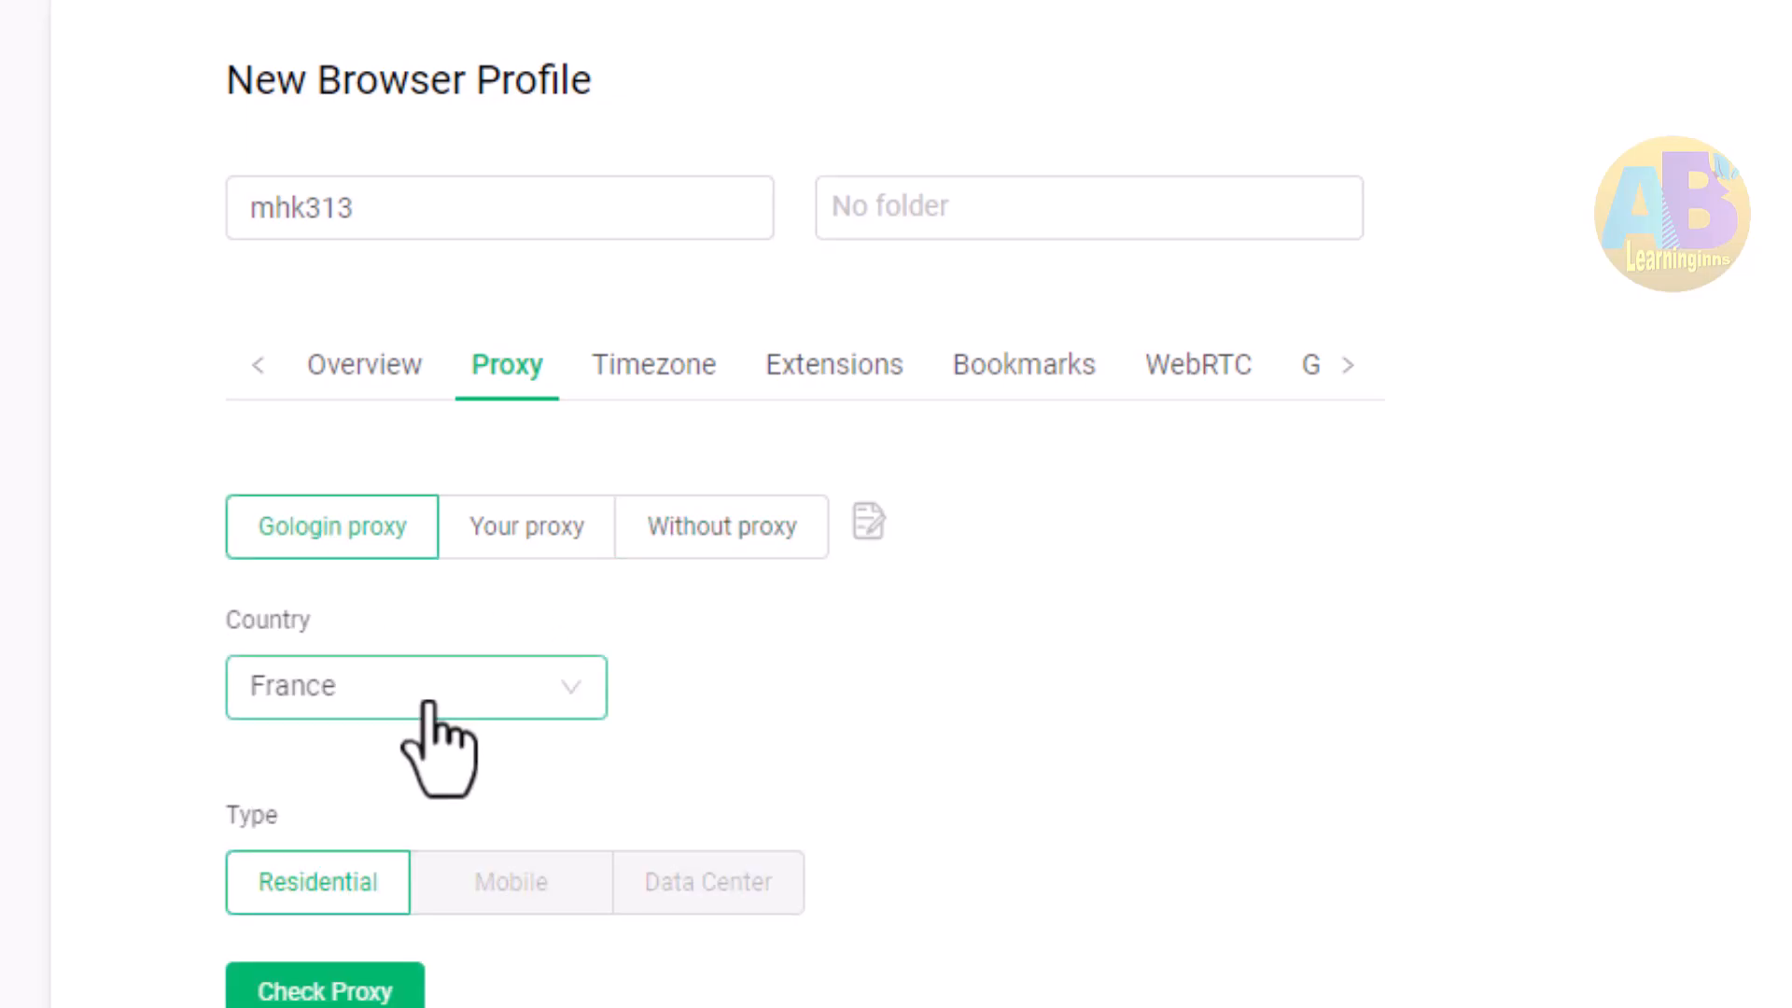
pyautogui.click(428, 700)
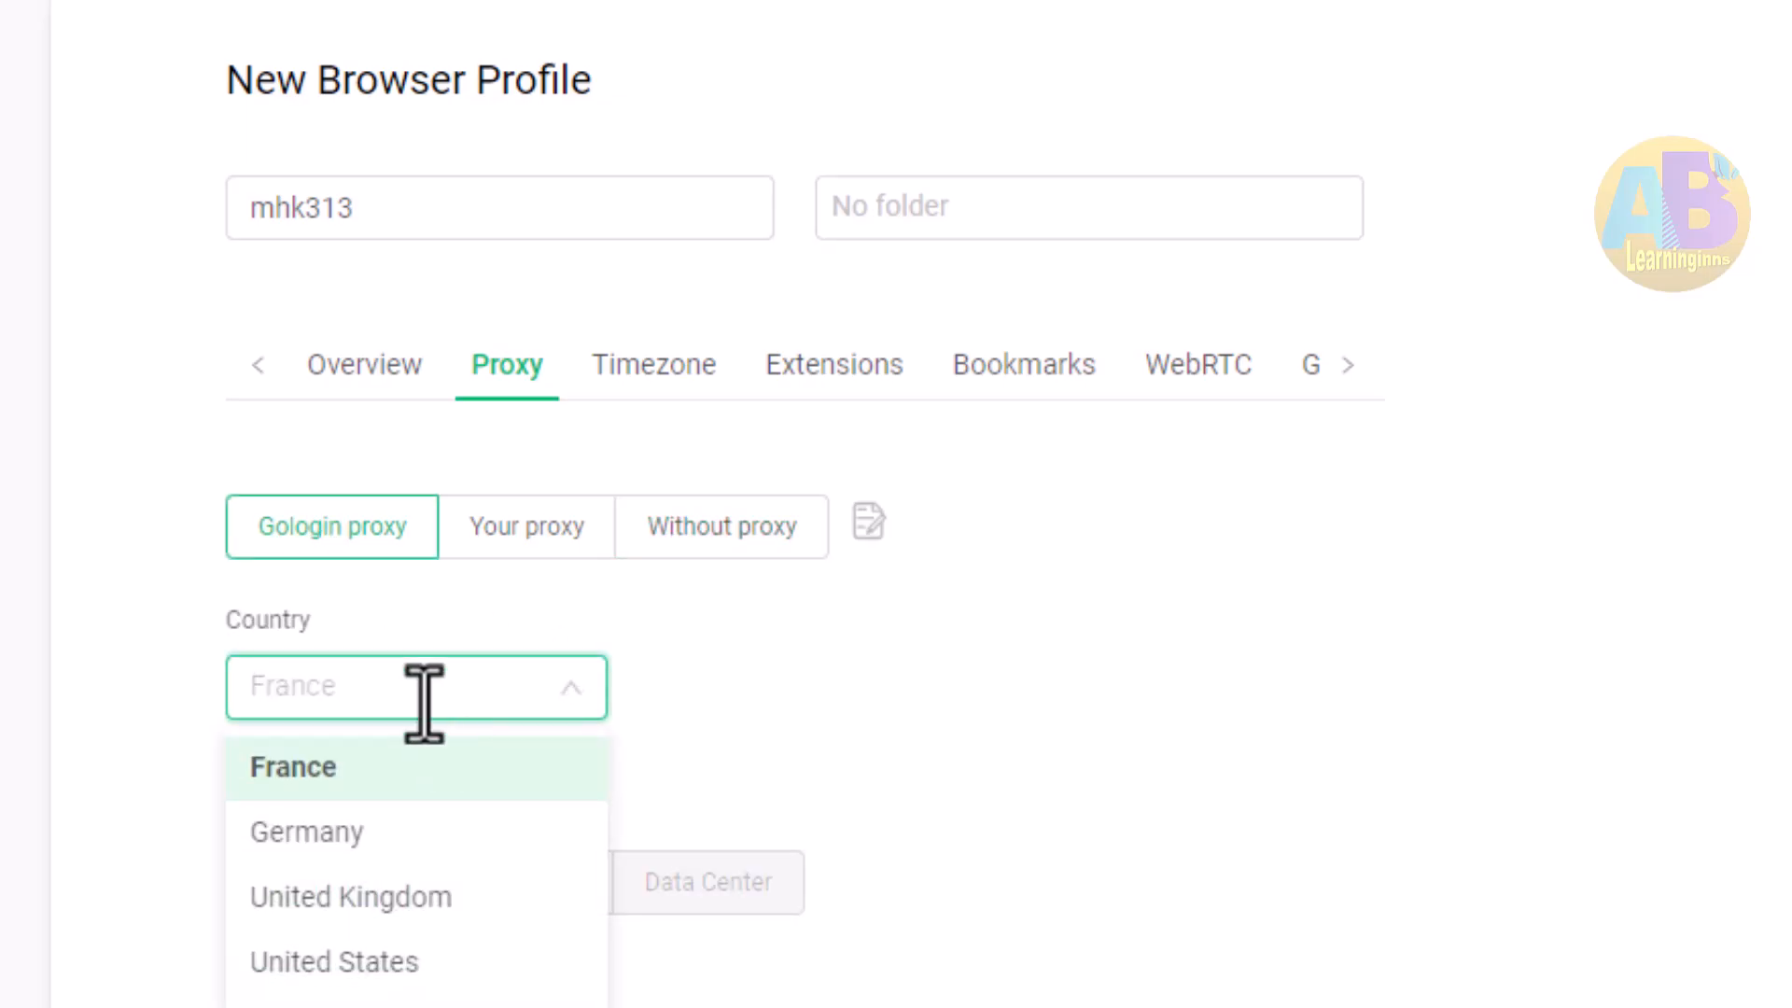
pyautogui.click(315, 834)
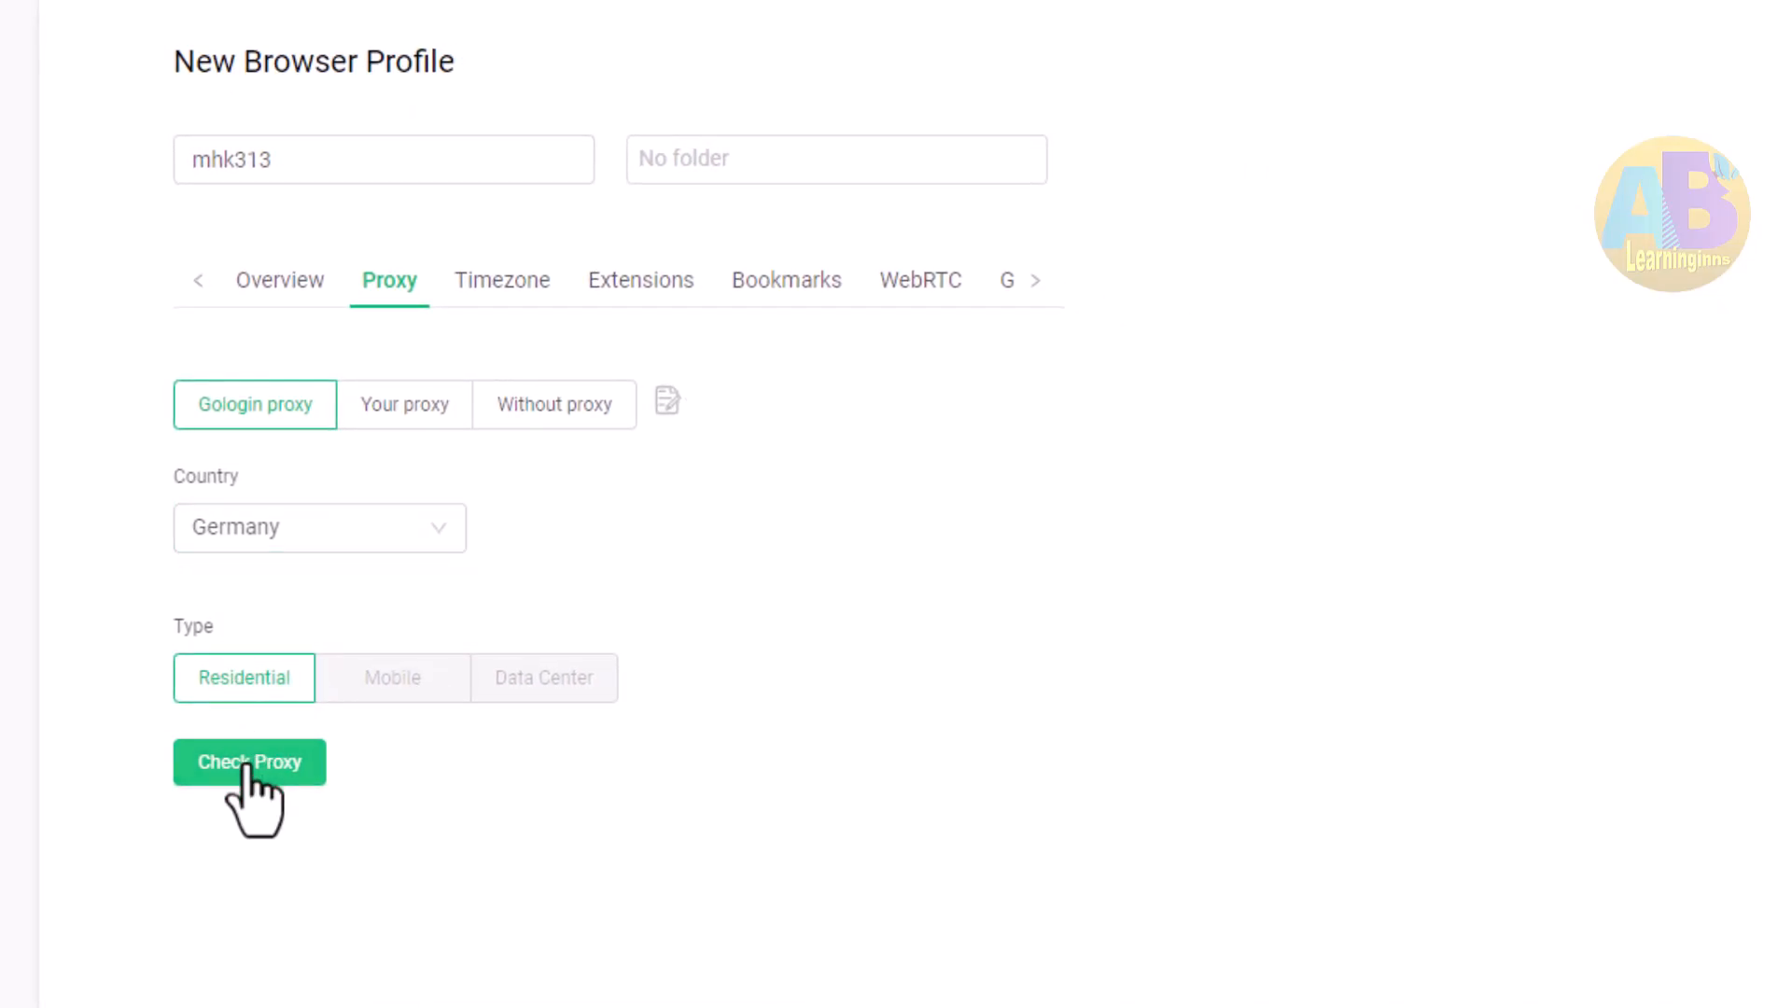
pyautogui.click(247, 765)
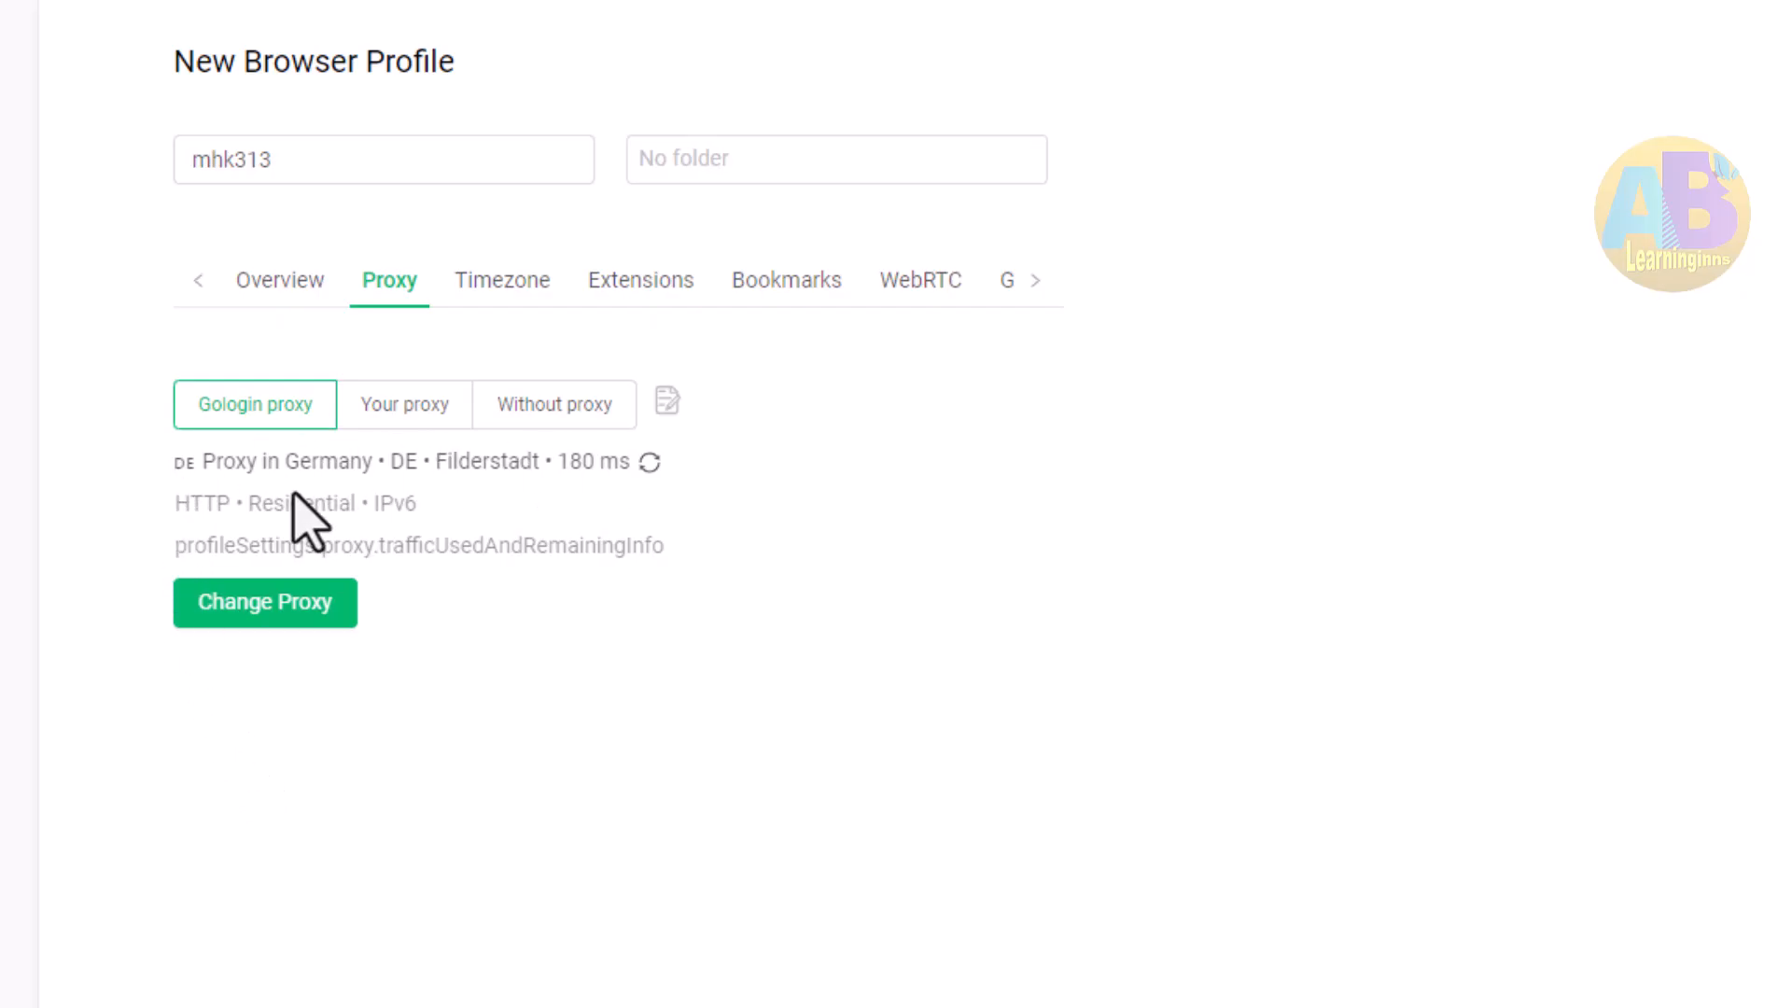
# Turn off IP-based timezone to browse the manual timezone list, then switch it back on
pyautogui.click(502, 282)
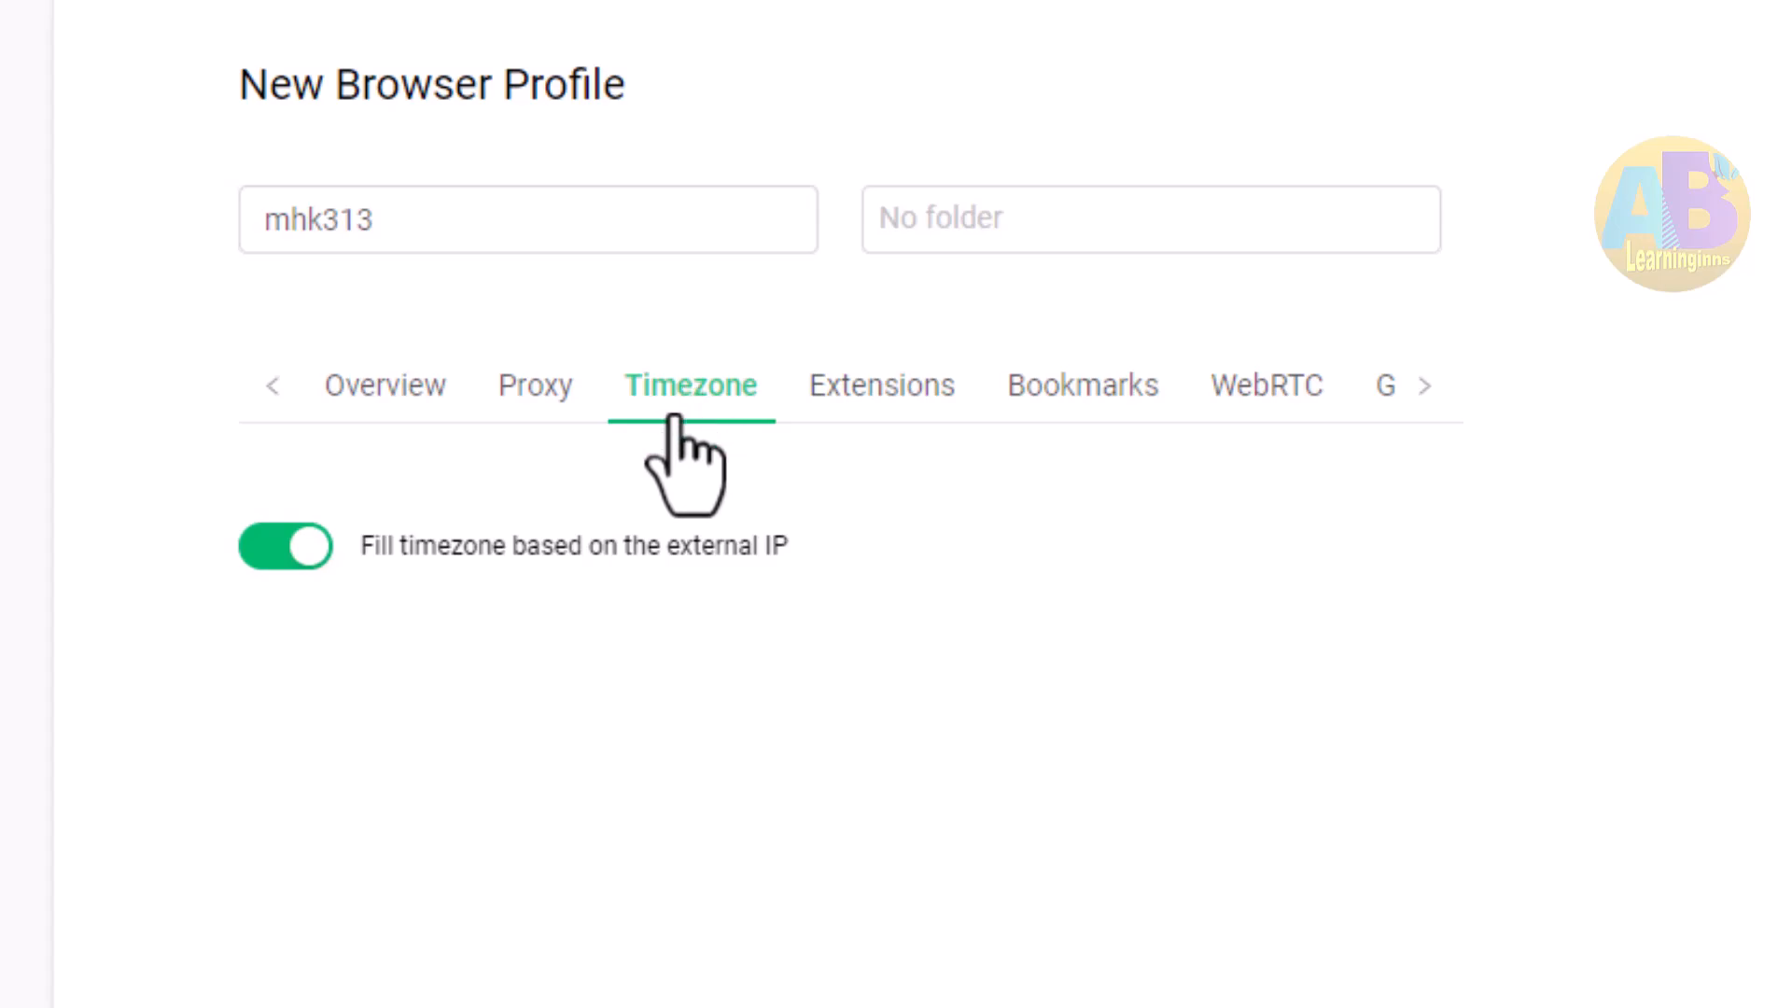
pyautogui.click(285, 545)
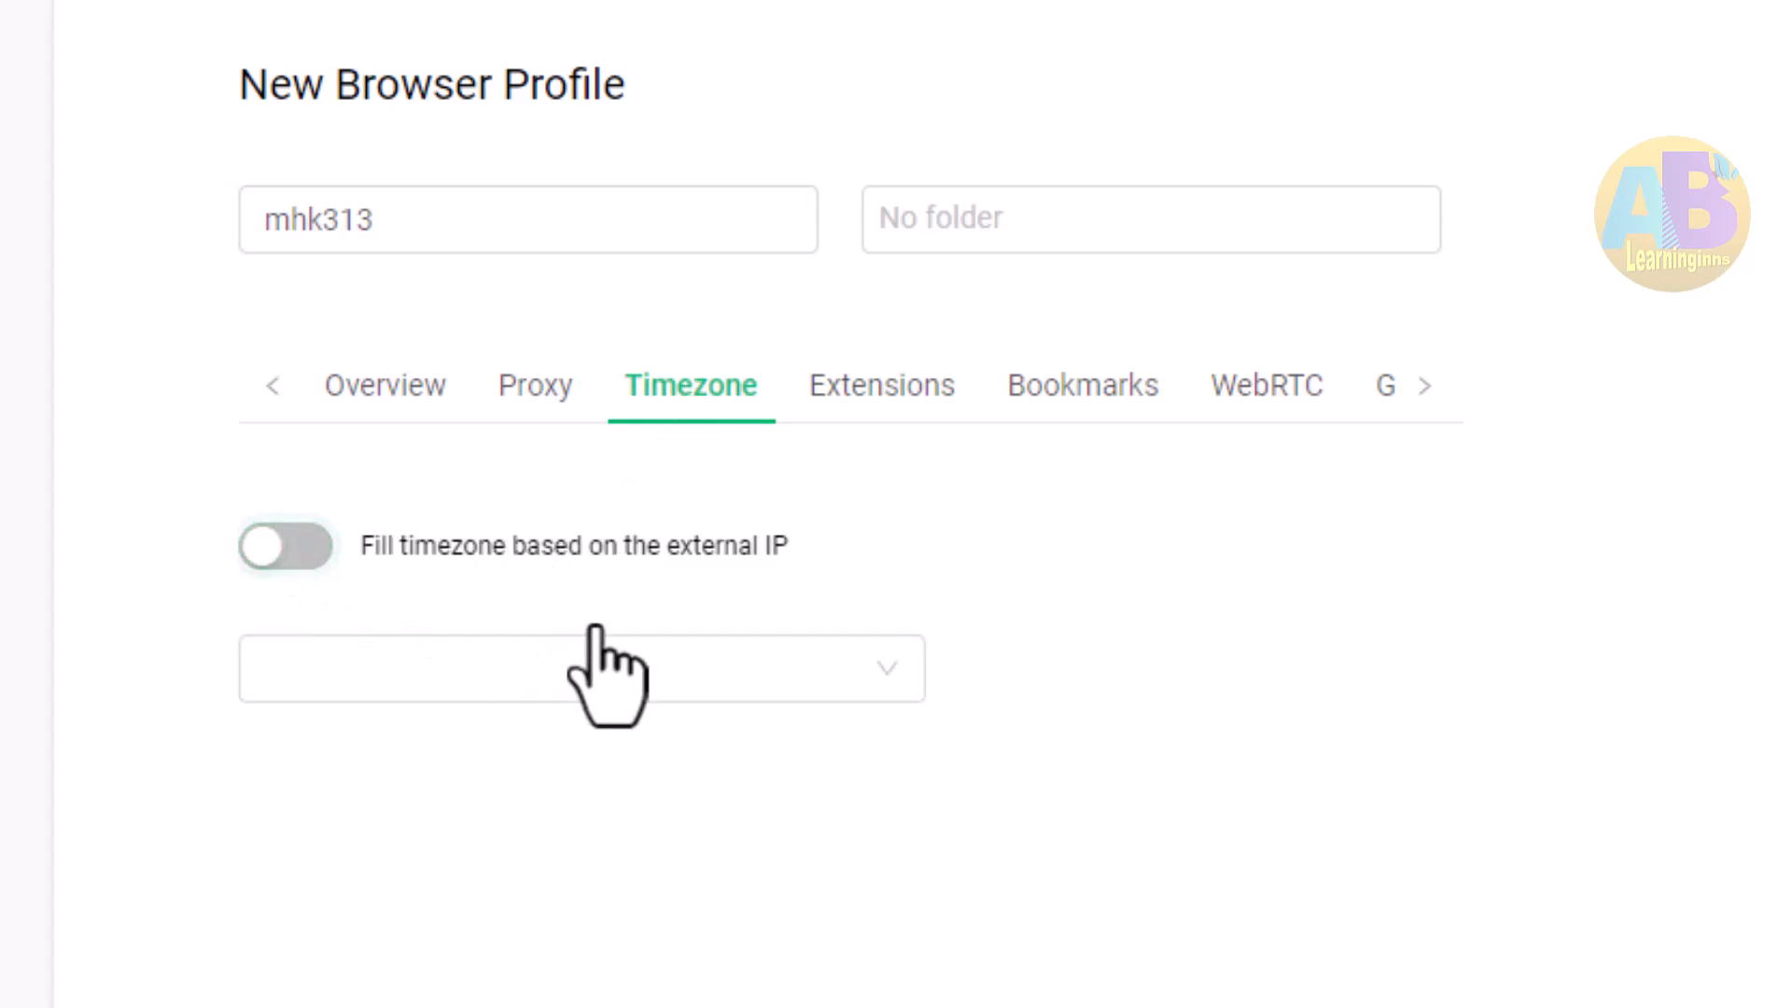
pyautogui.click(606, 669)
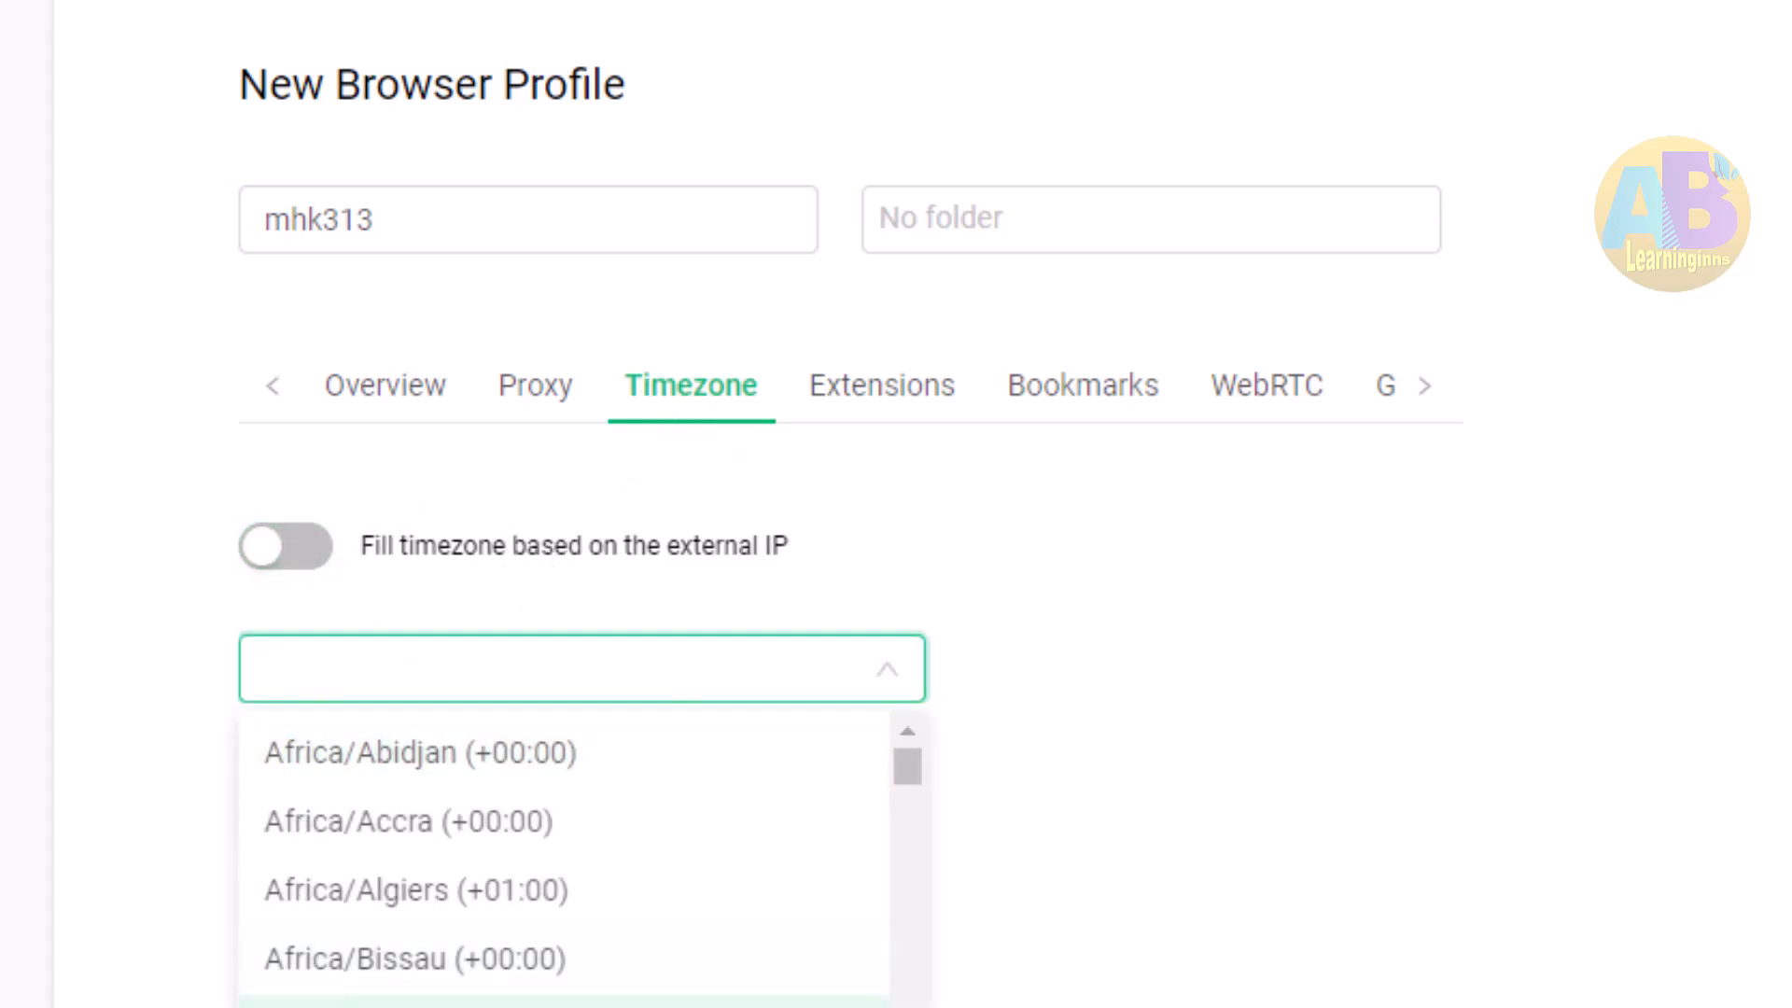
pyautogui.scroll(-15, 379, 1002)
pyautogui.scroll(15, 560, 877)
pyautogui.click(280, 549)
pyautogui.click(280, 548)
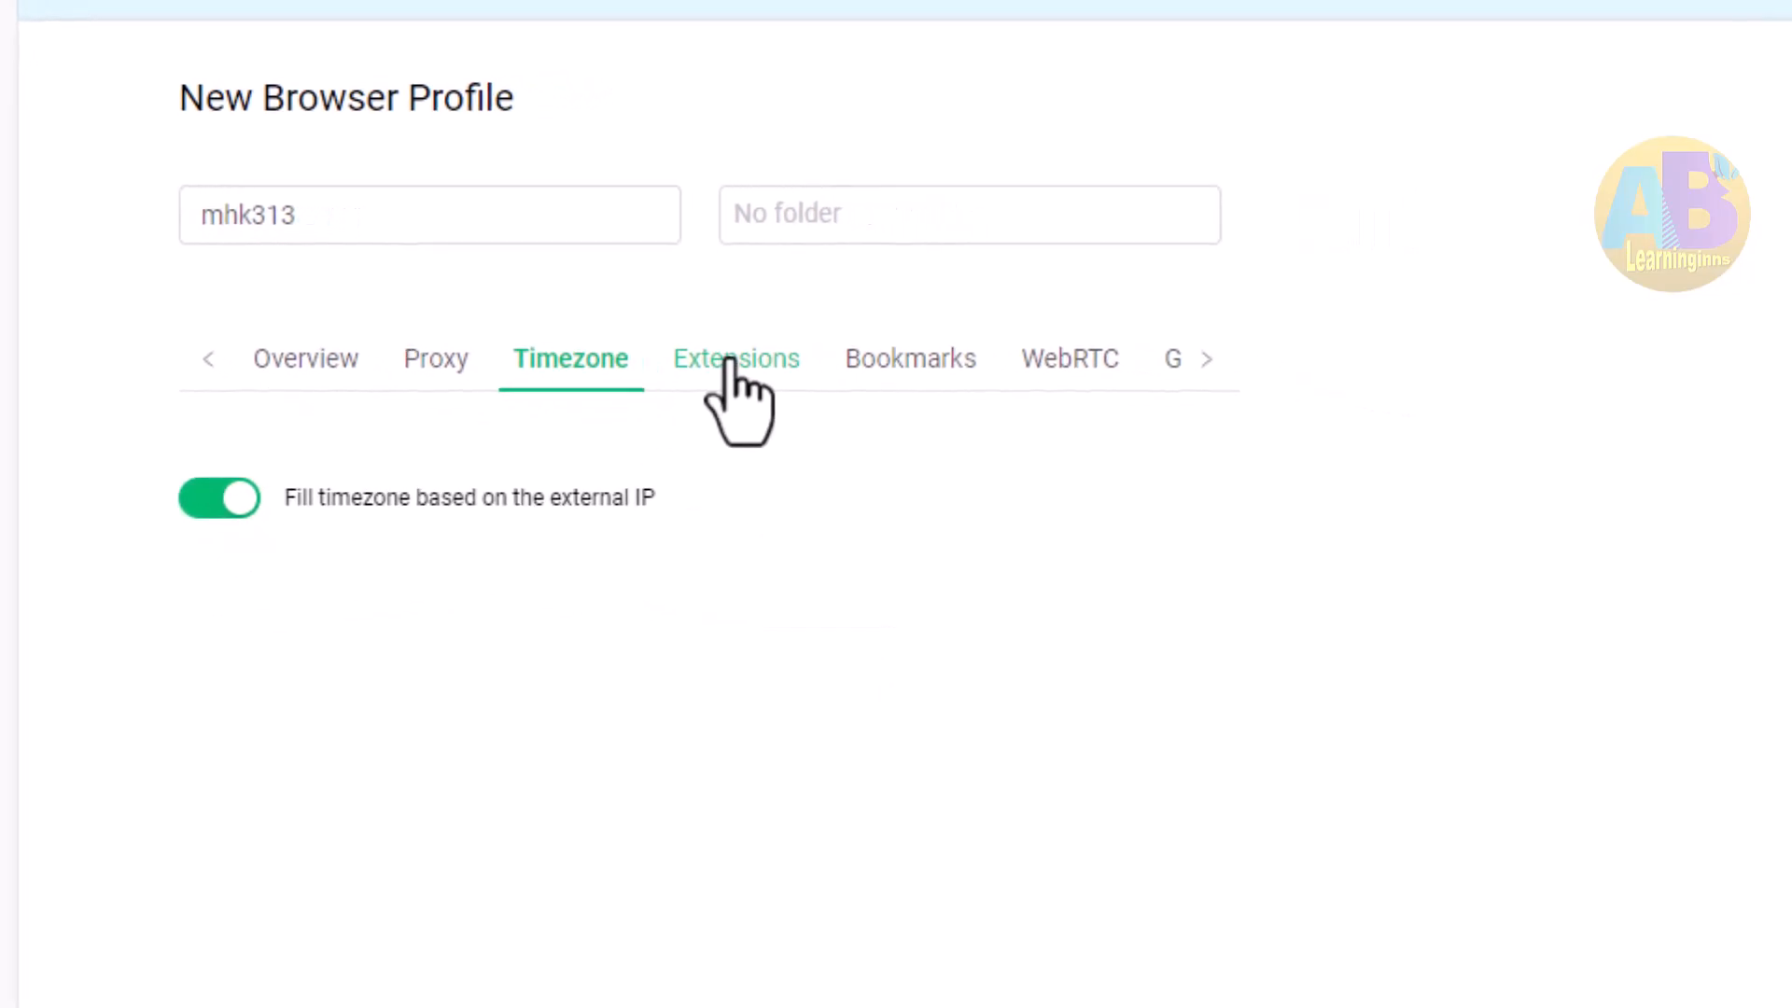
# Open the extensions catalogue for the profile and browse it without installing anything
pyautogui.click(731, 360)
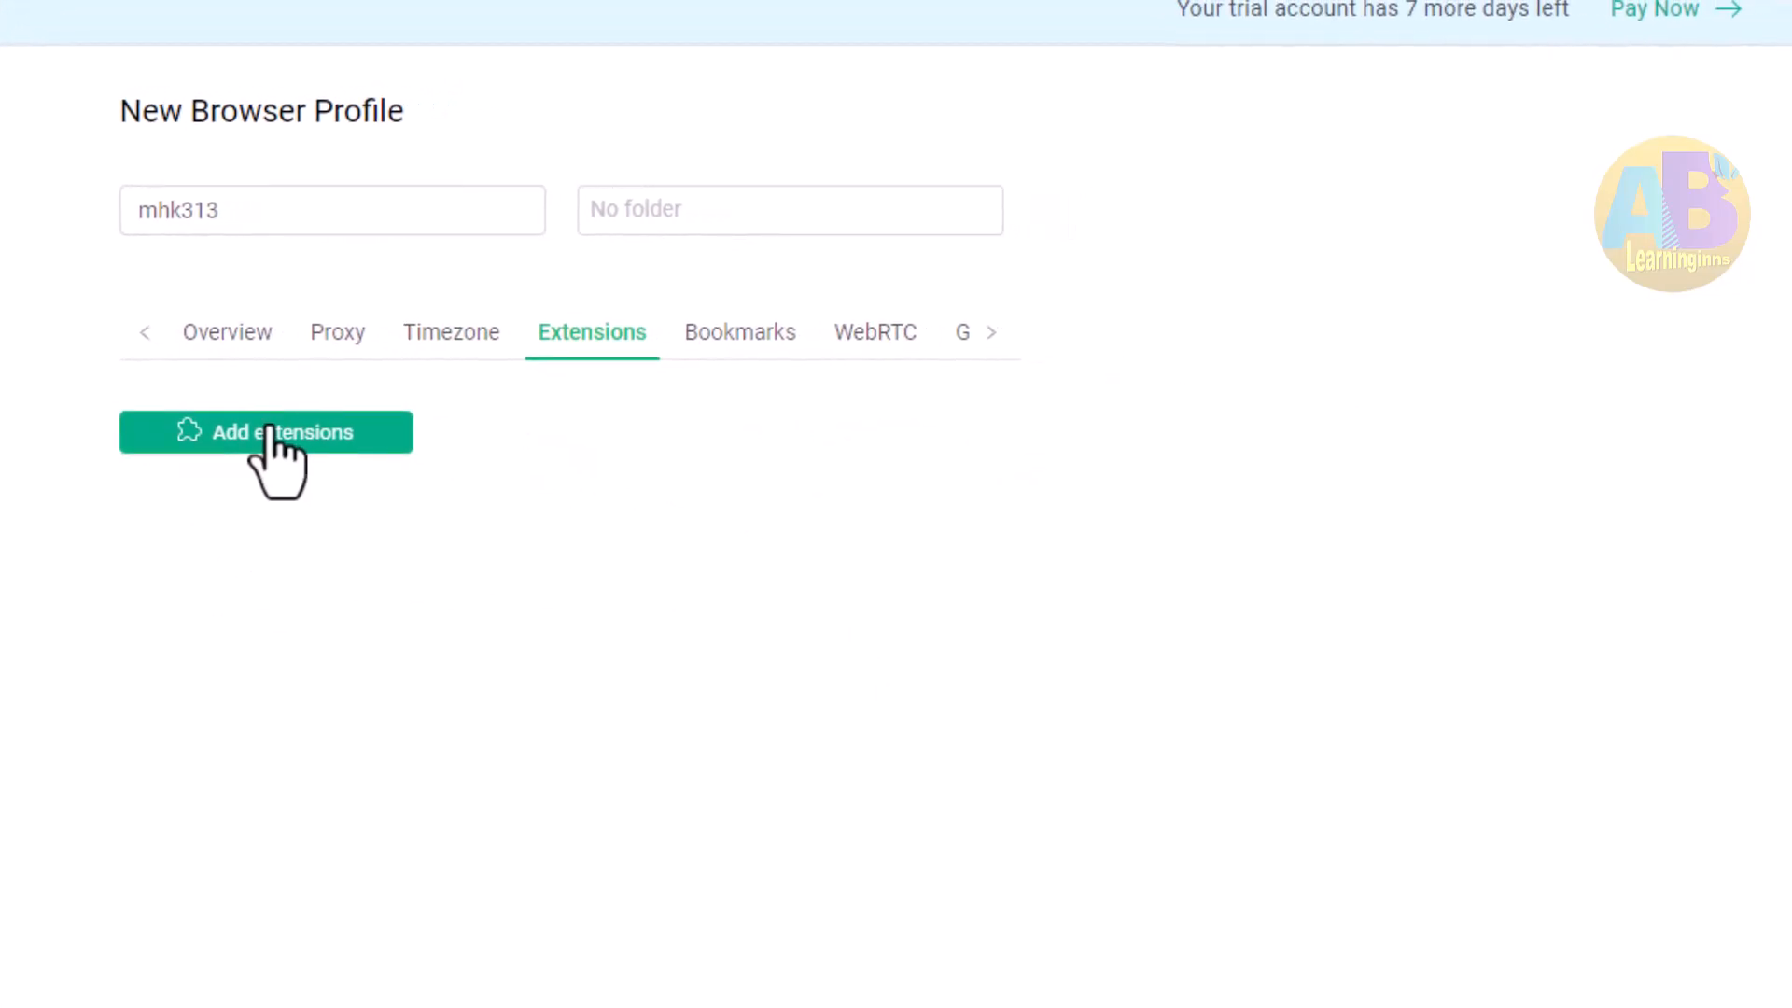
pyautogui.click(327, 475)
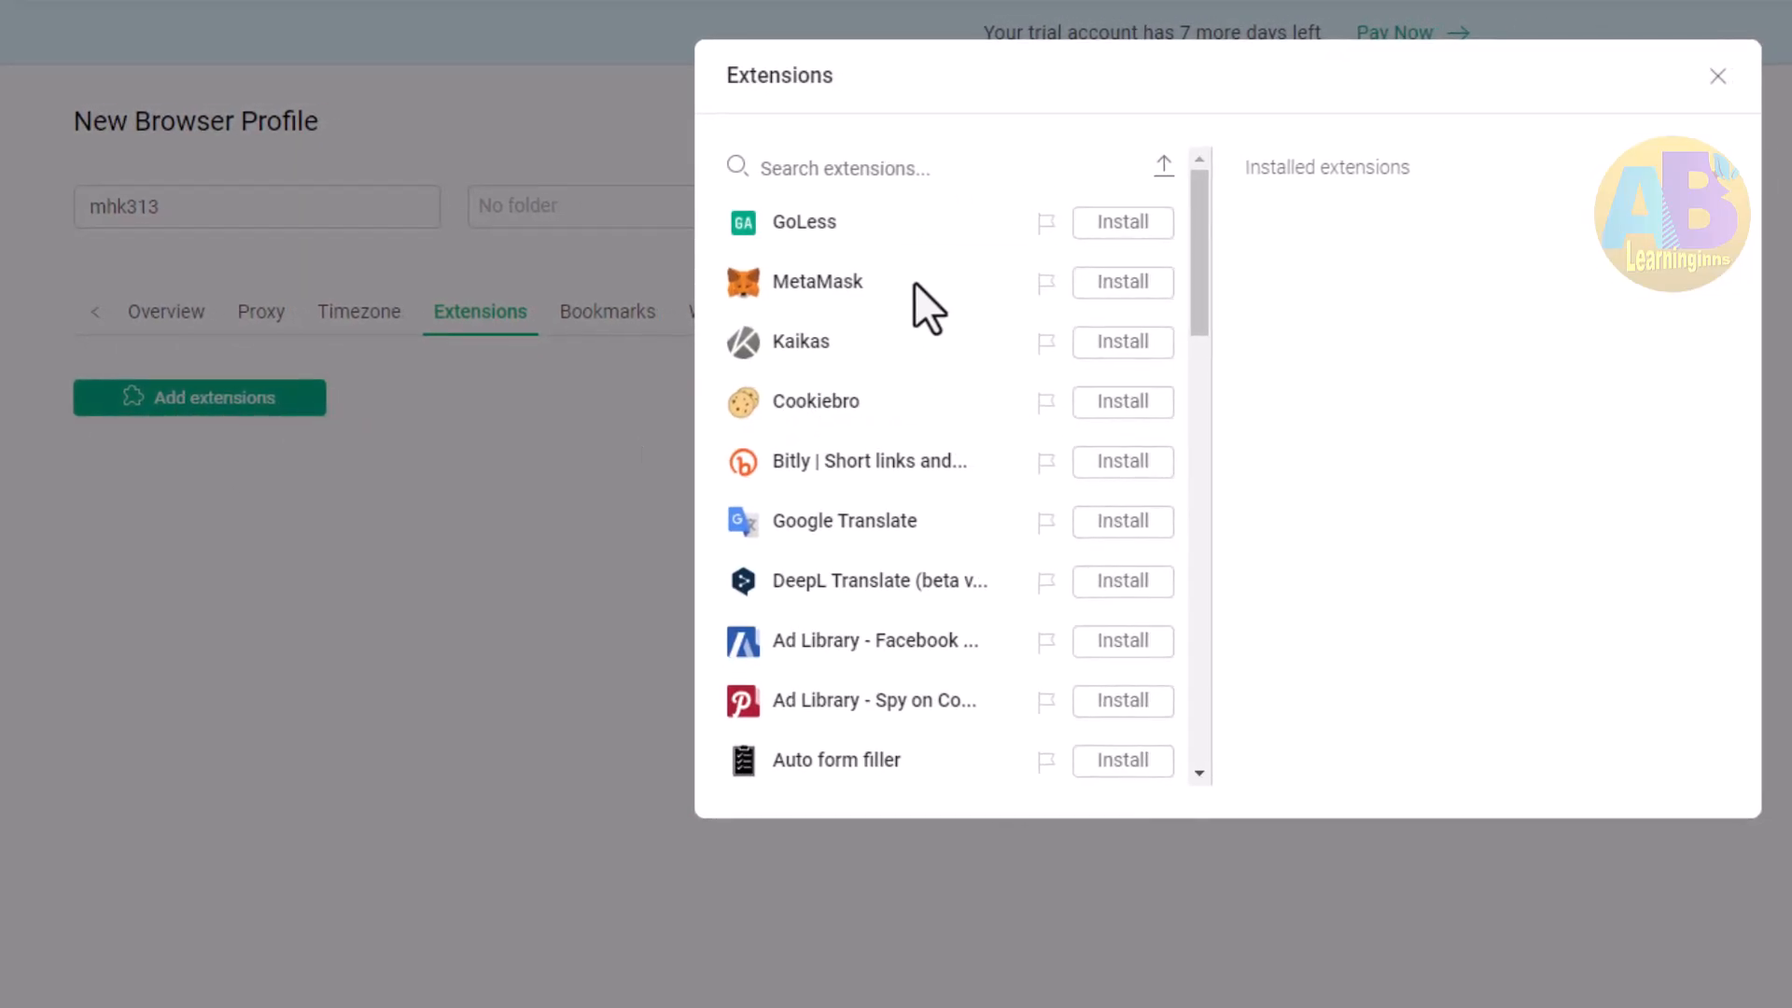
pyautogui.scroll(-15, 919, 308)
pyautogui.scroll(-6, 905, 479)
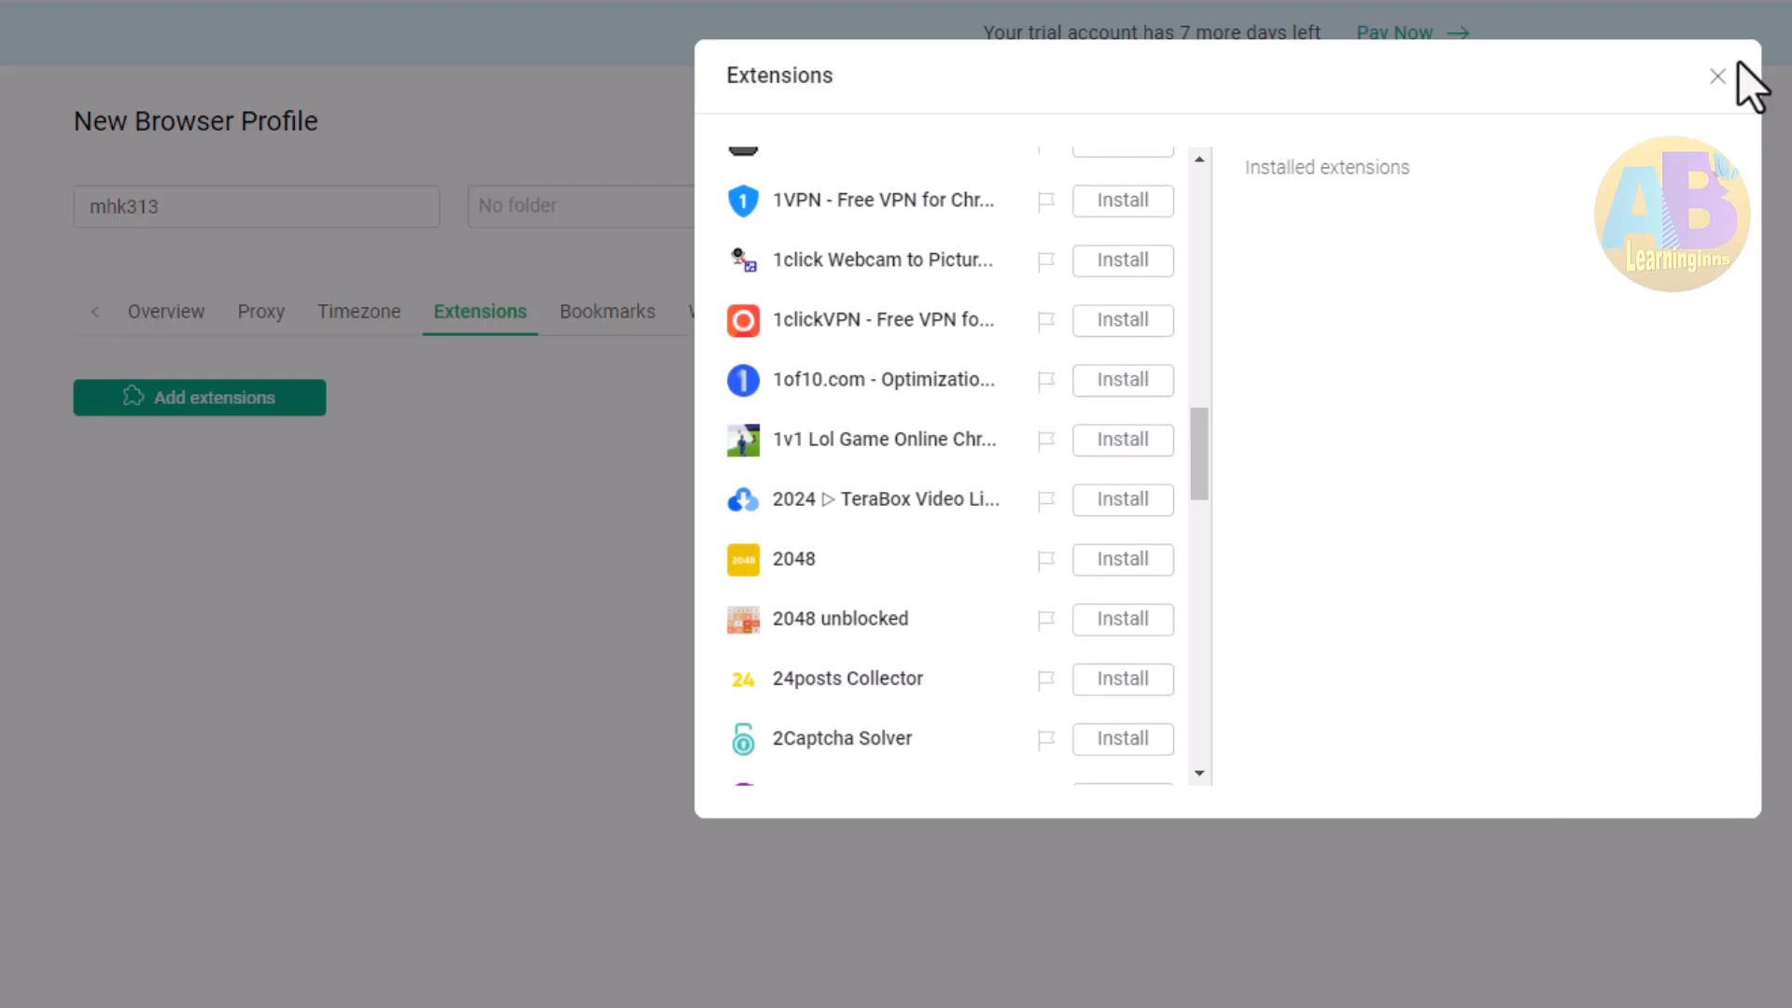
pyautogui.click(1717, 76)
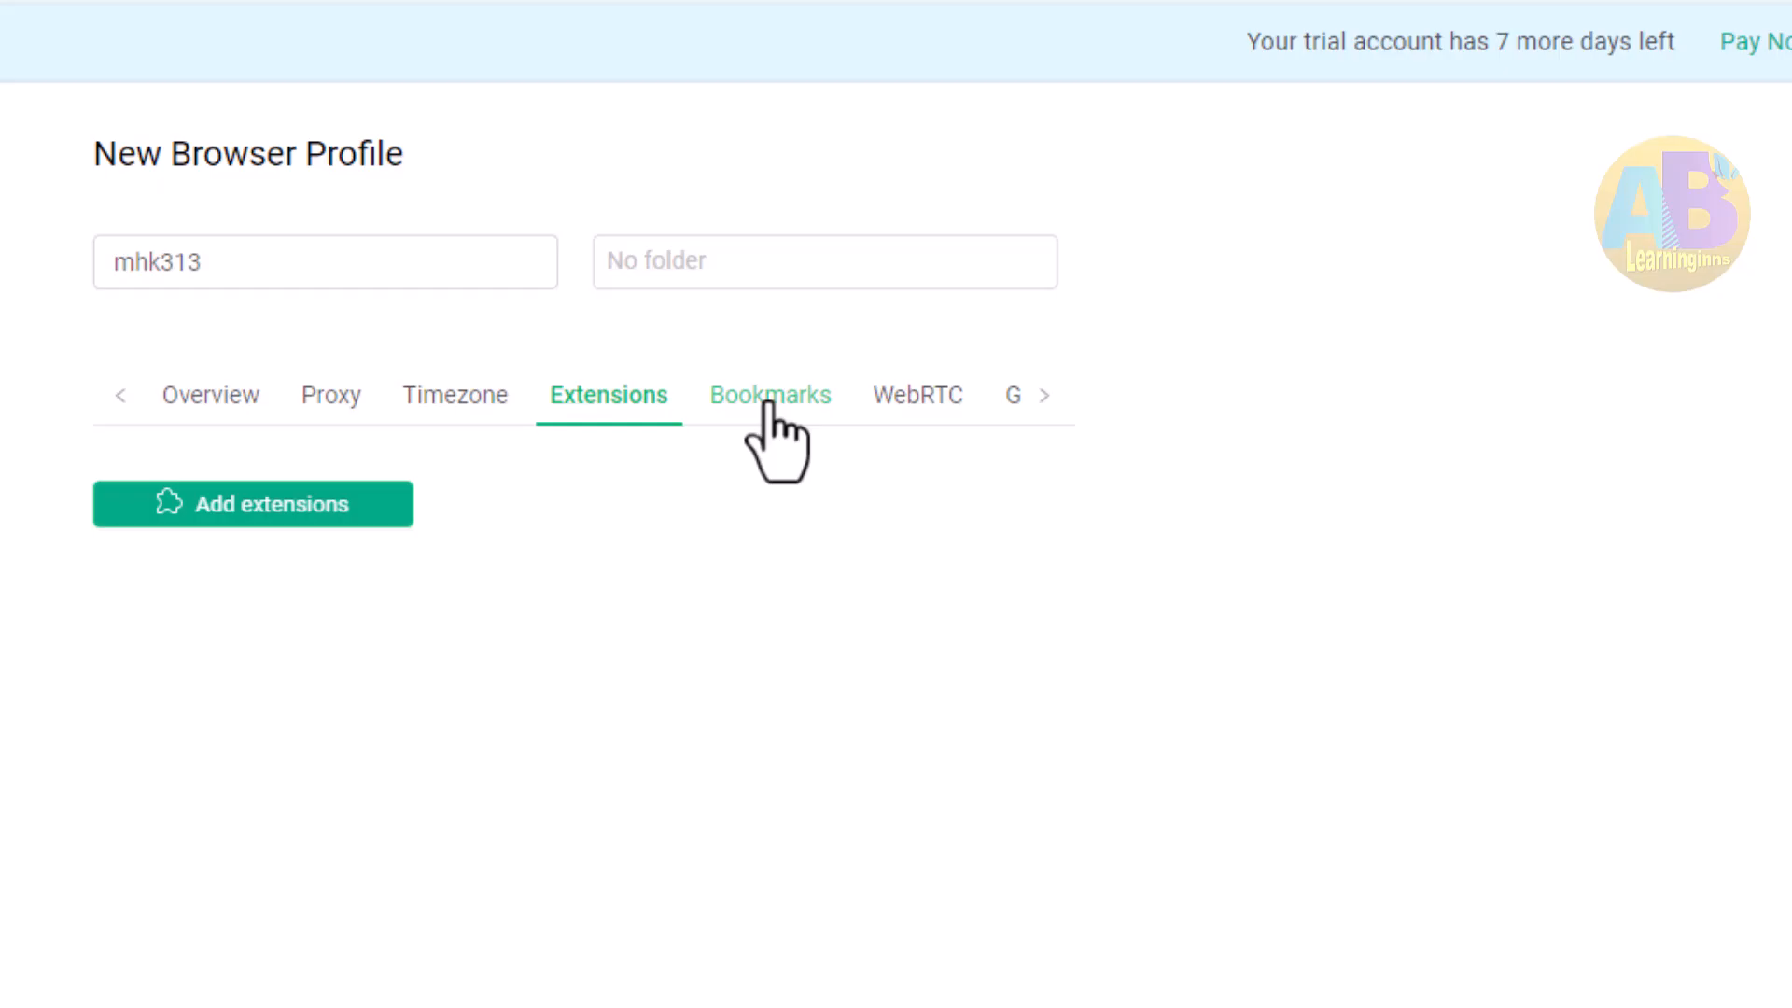
# Review the Bookmarks, WebRTC, Geolocation, Advanced and Cookies tabs, then create the profile
pyautogui.click(772, 403)
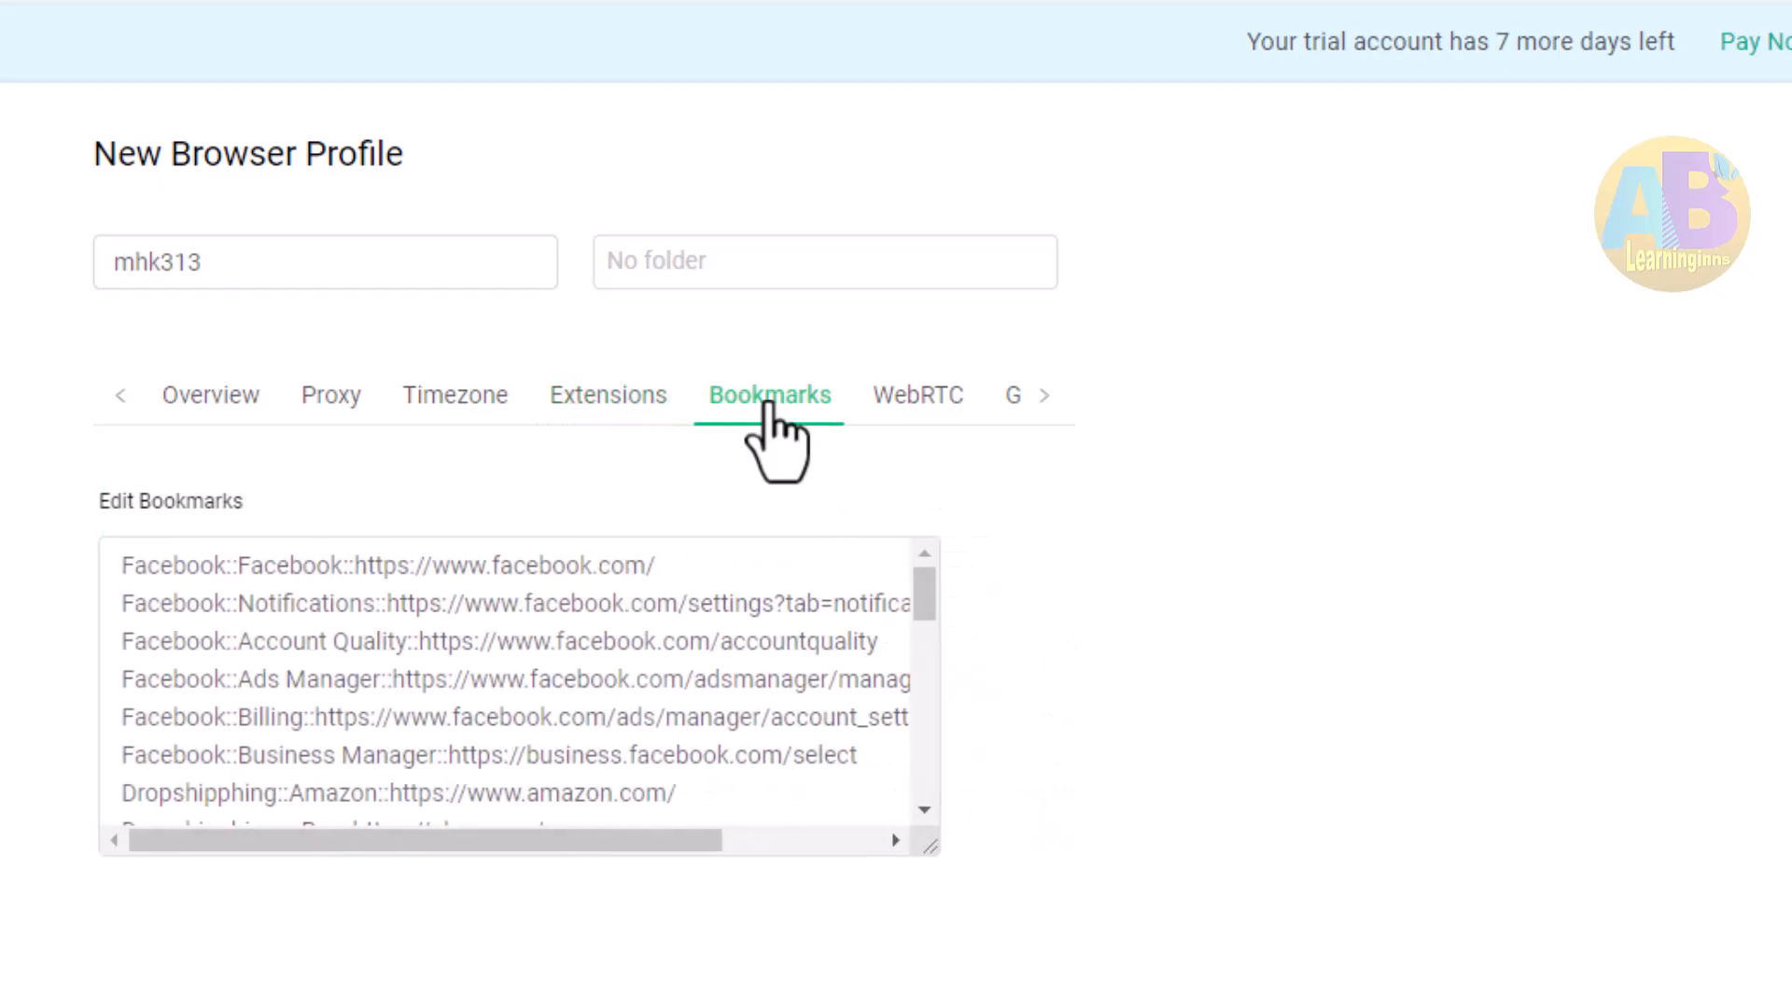
pyautogui.click(905, 399)
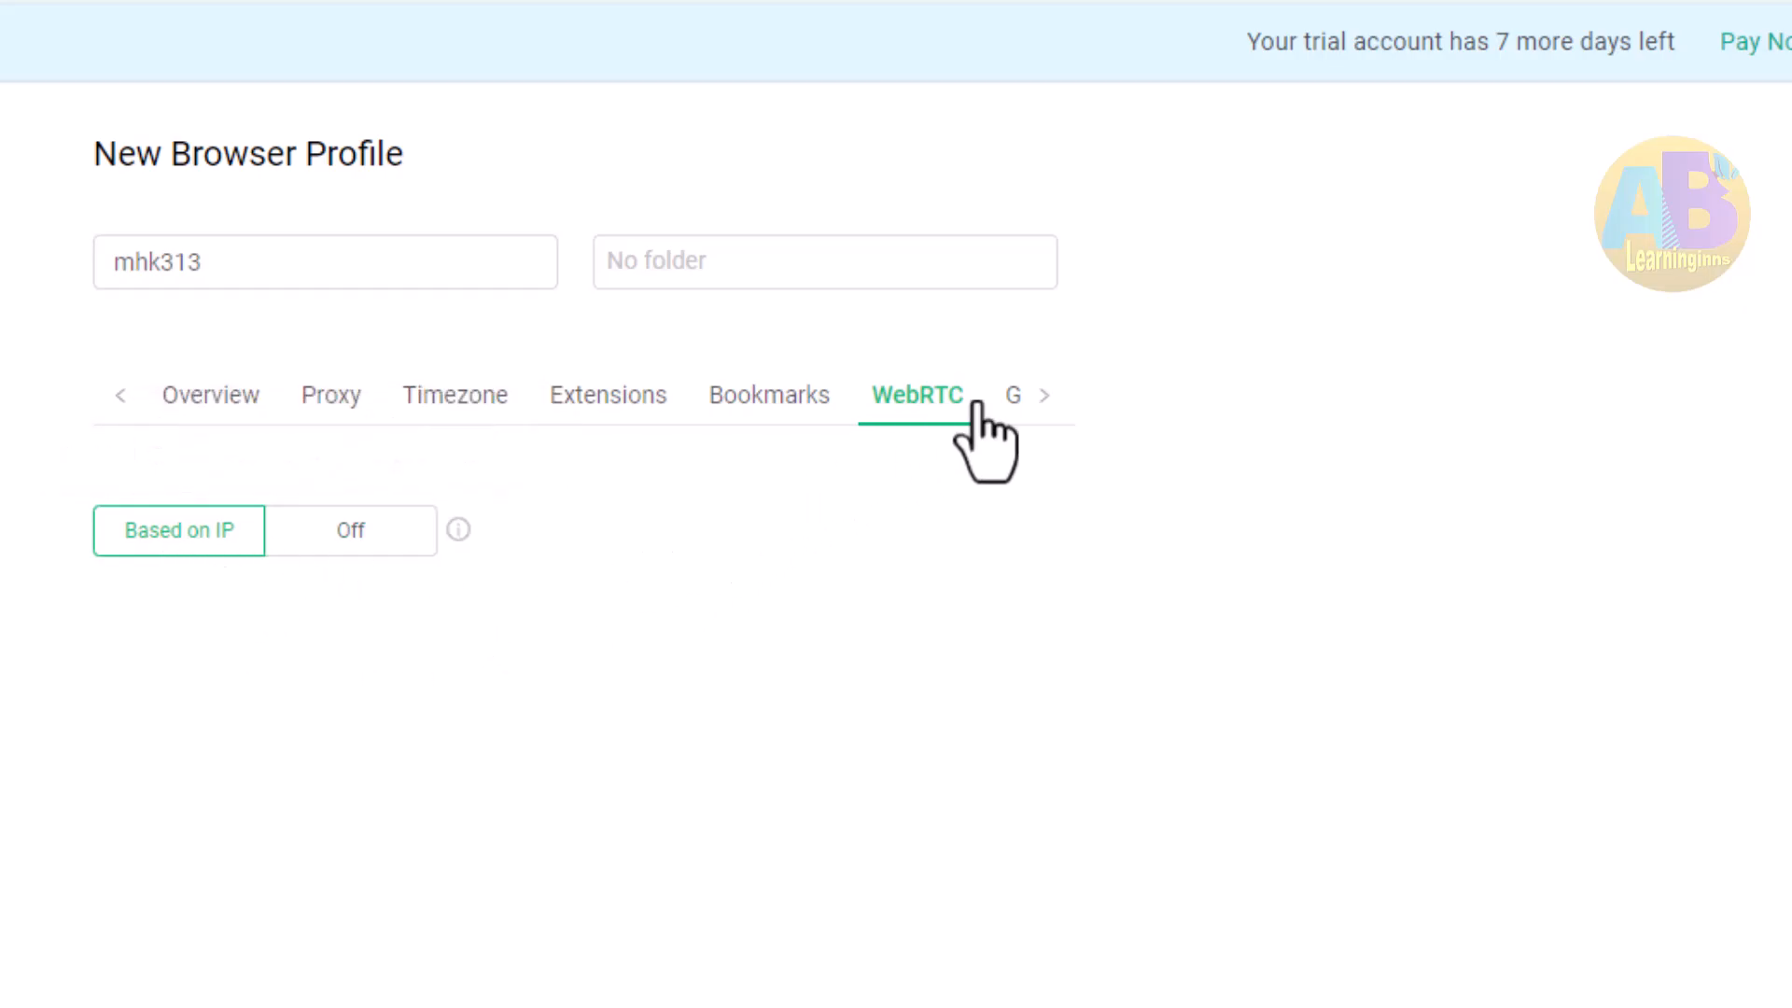
pyautogui.click(1039, 397)
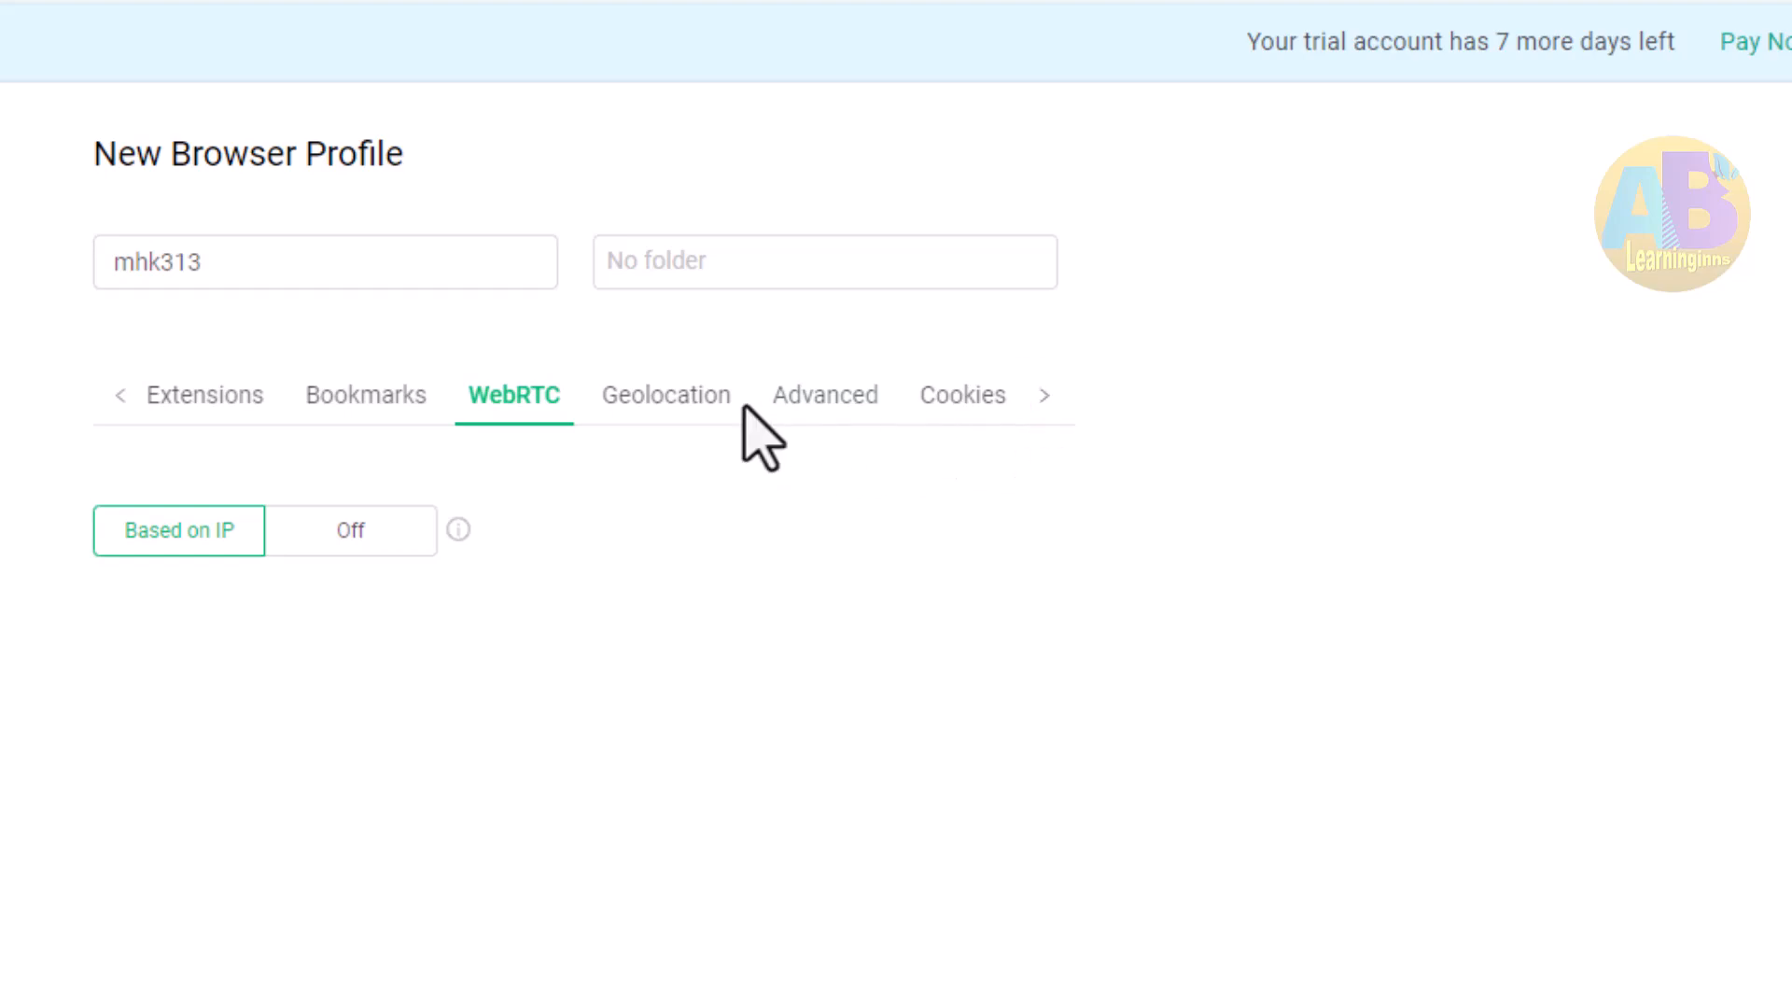
pyautogui.click(664, 396)
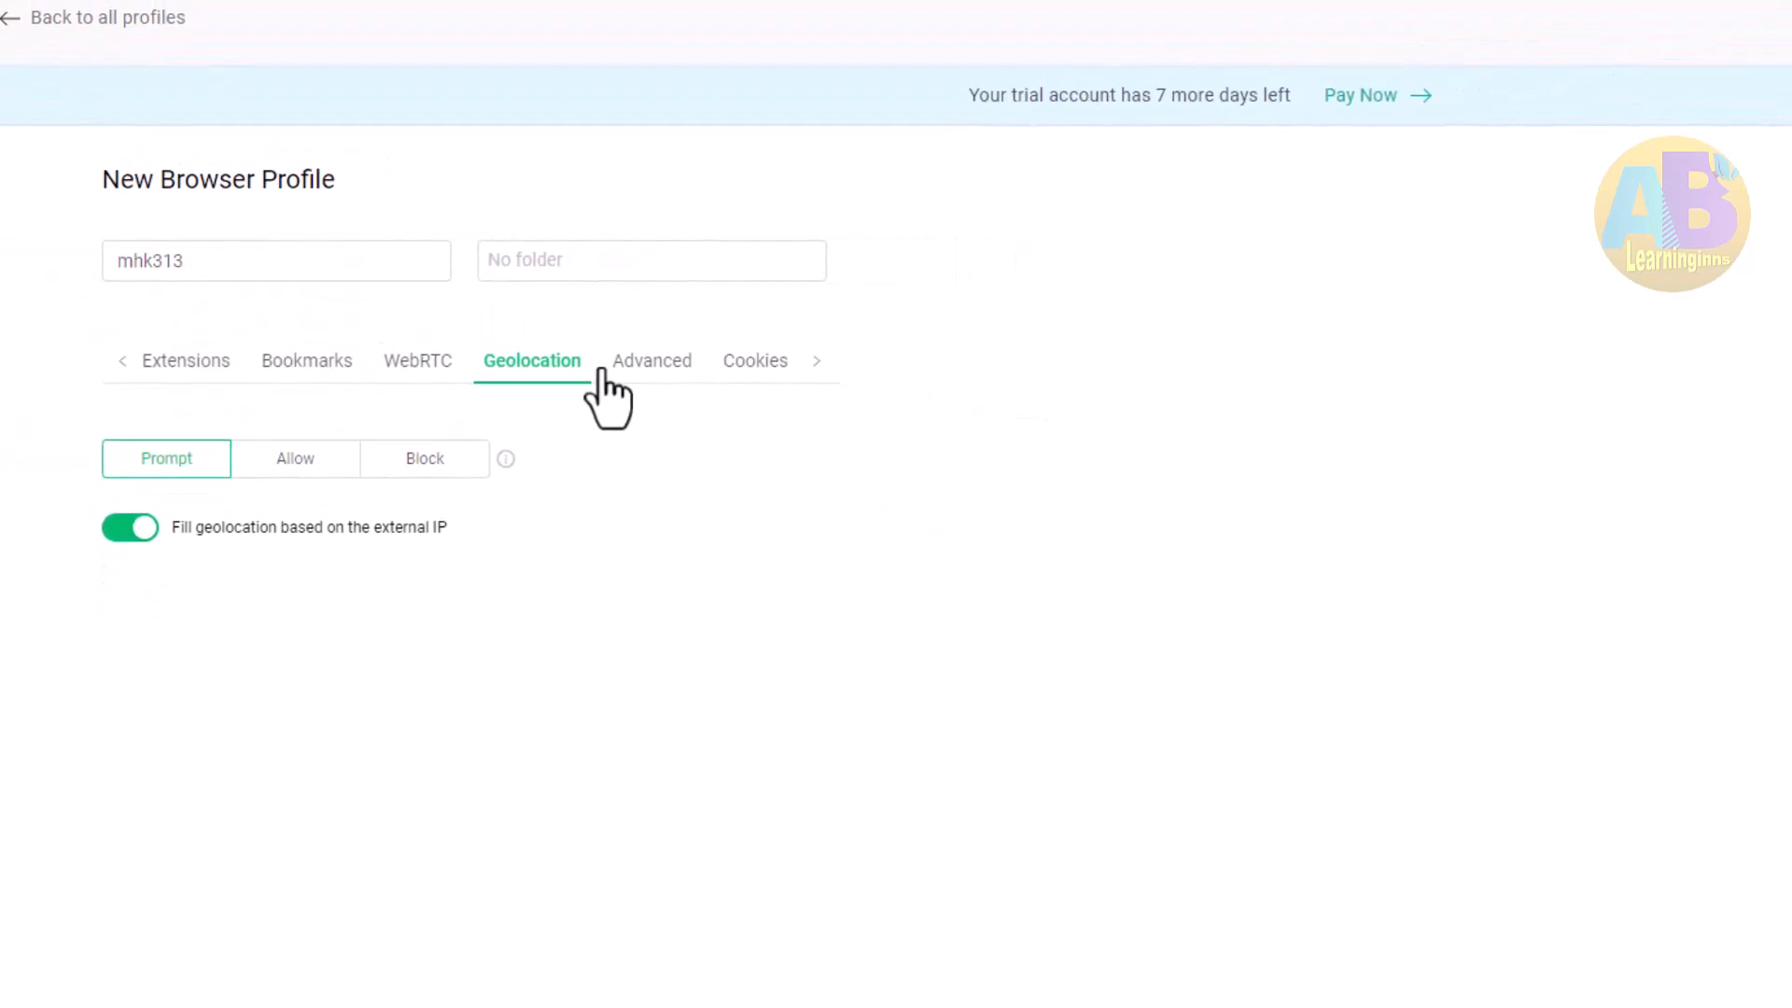
pyautogui.click(611, 365)
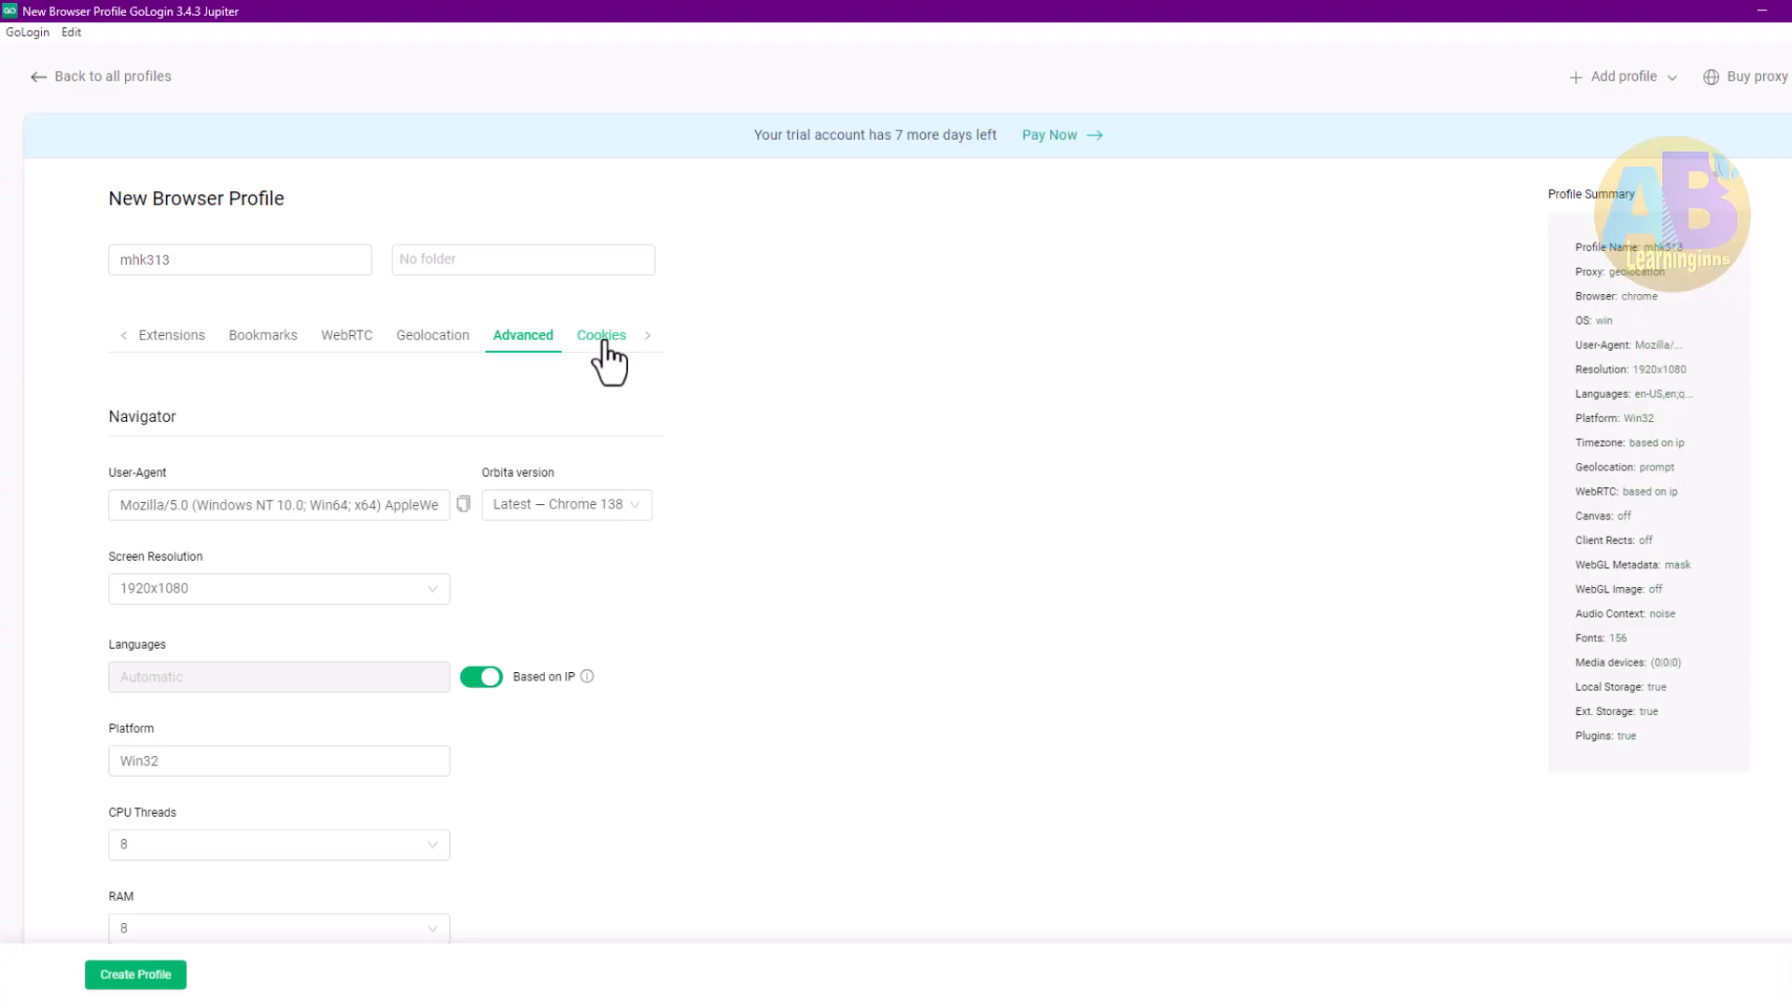
pyautogui.click(603, 337)
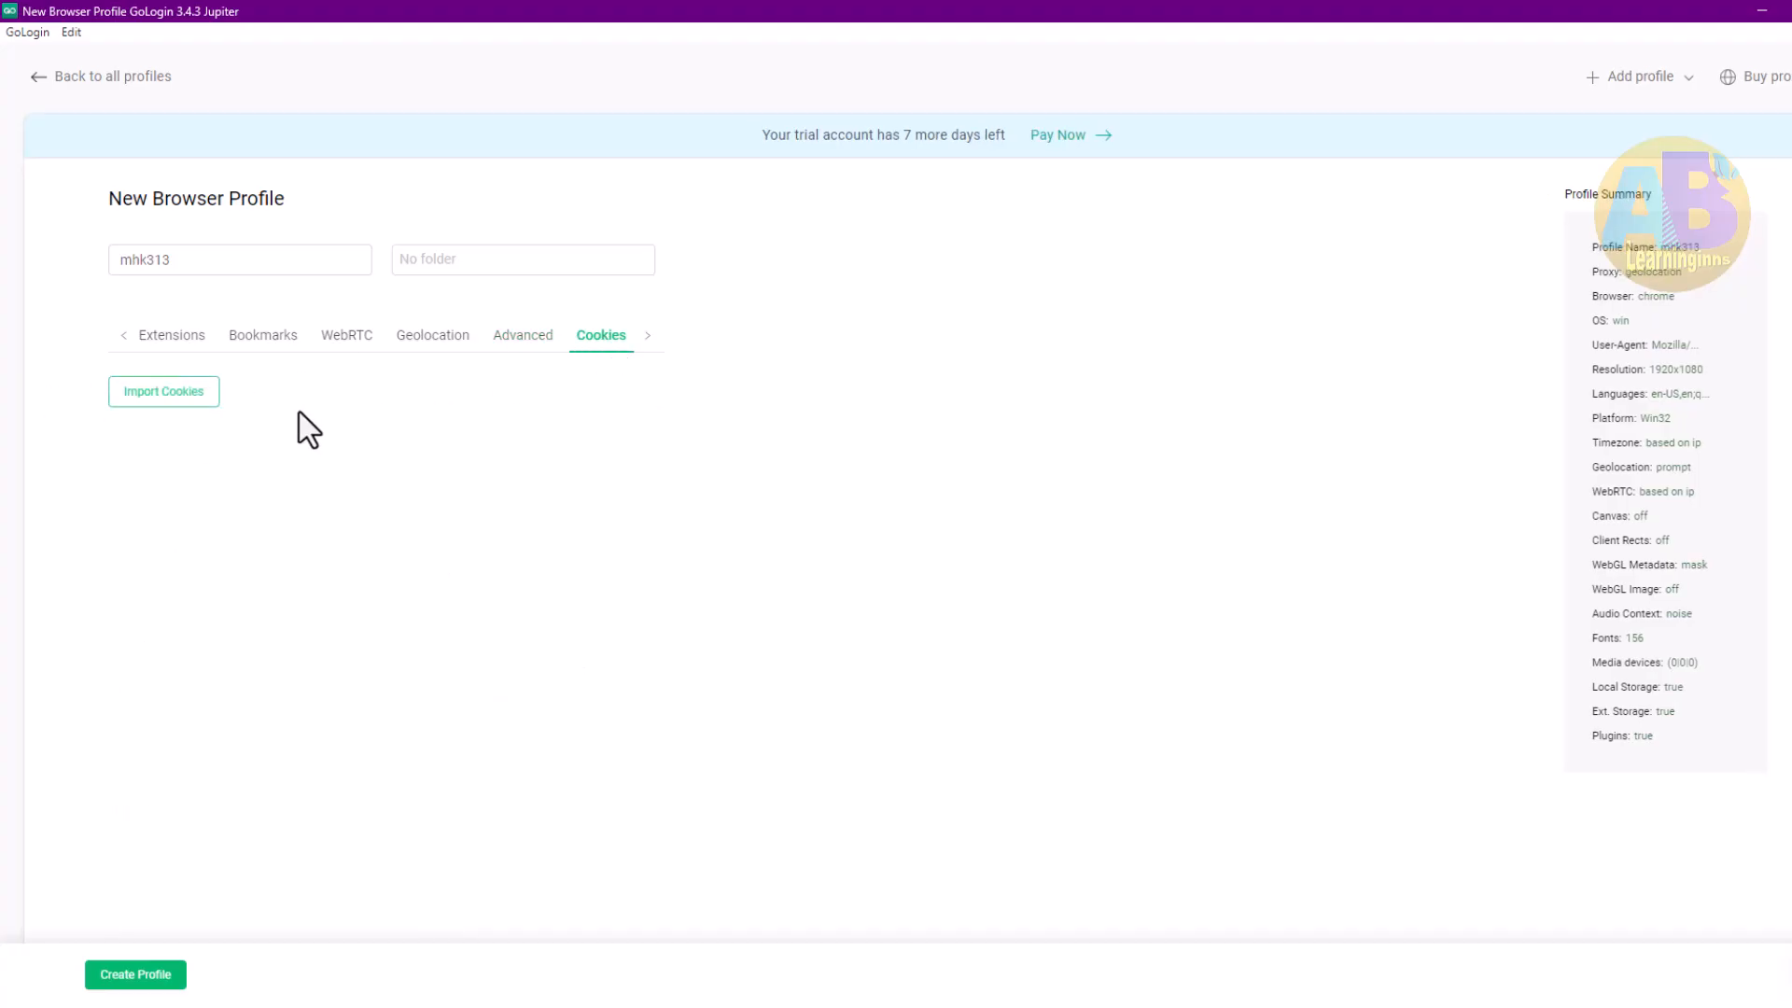
pyautogui.click(140, 976)
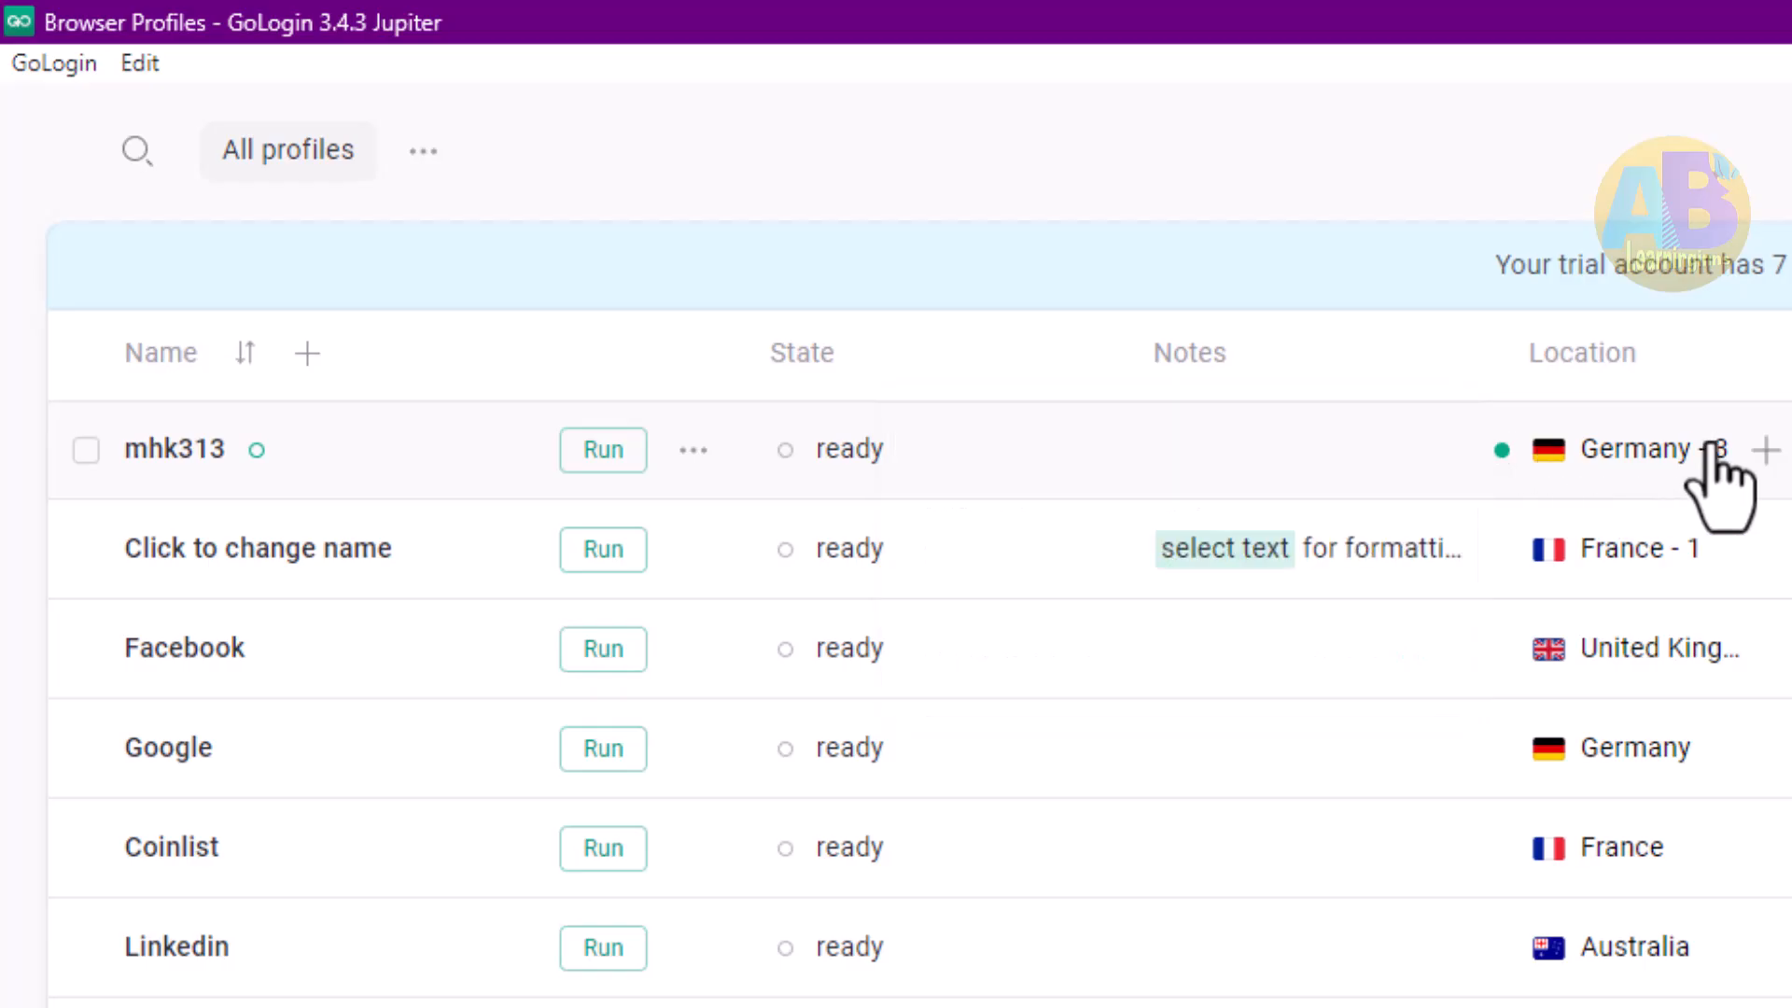
# Launch the mhk313 profile and open whatismyip.com to check the browser's IP location
pyautogui.click(602, 450)
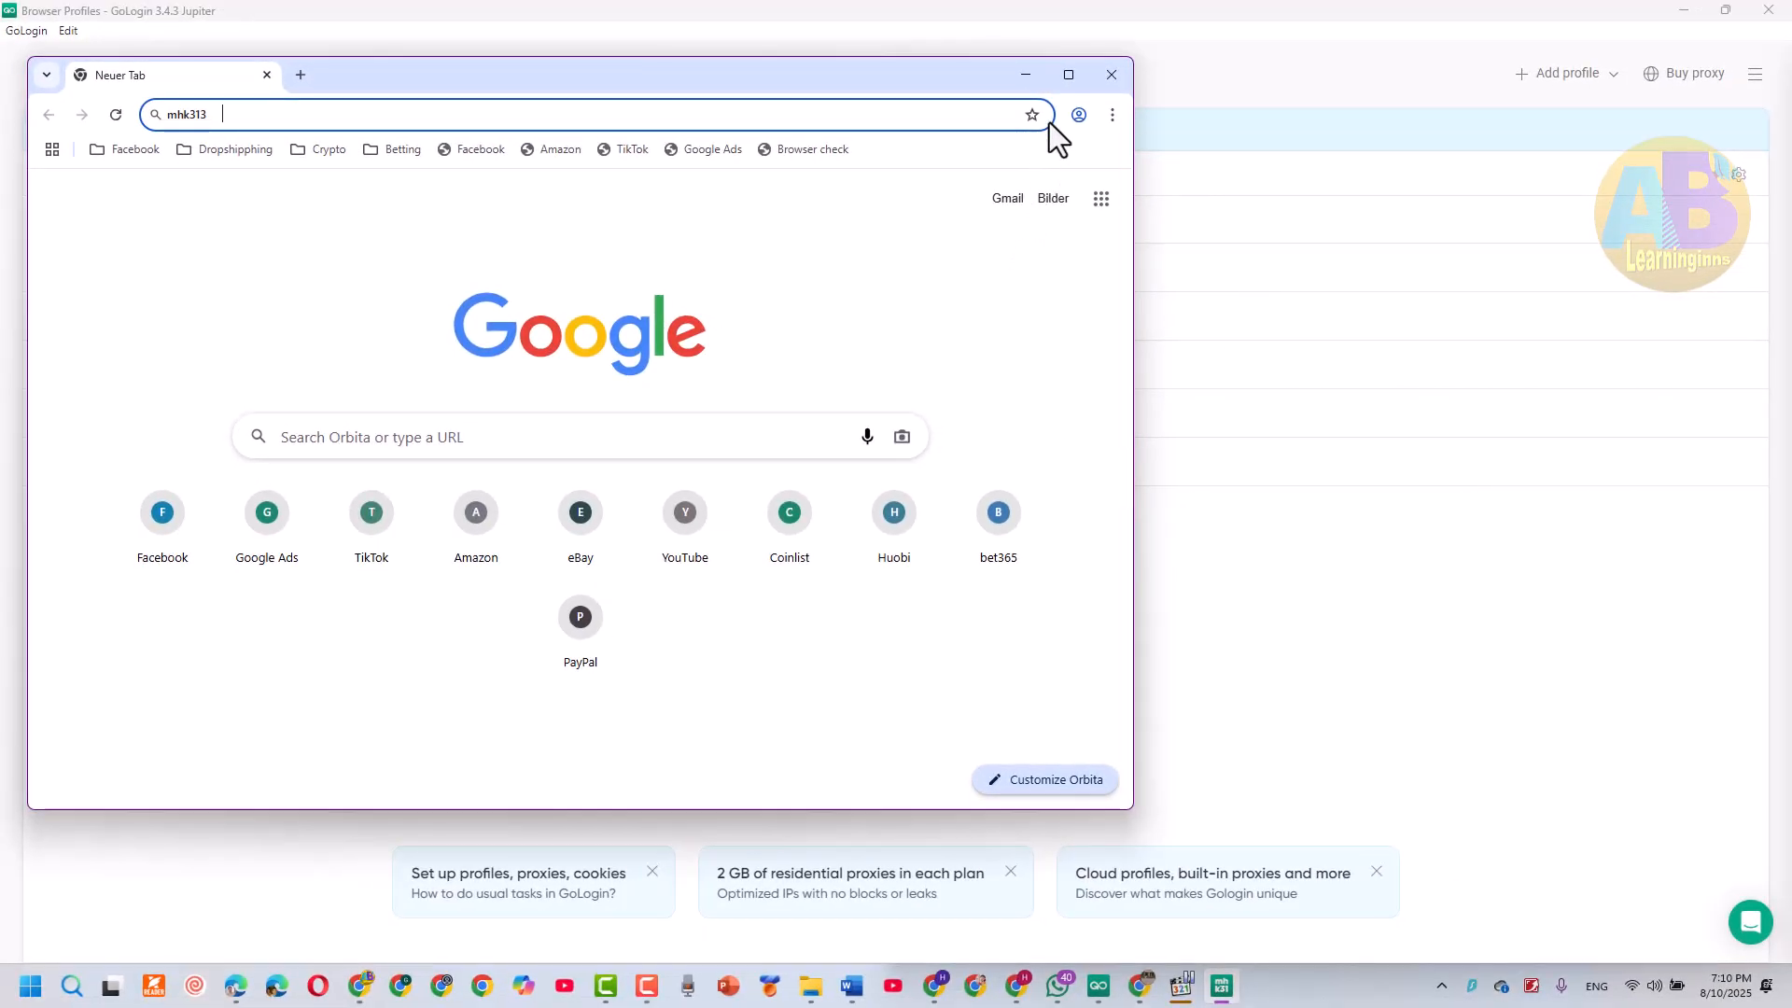
pyautogui.click(1069, 75)
pyautogui.write('wh')
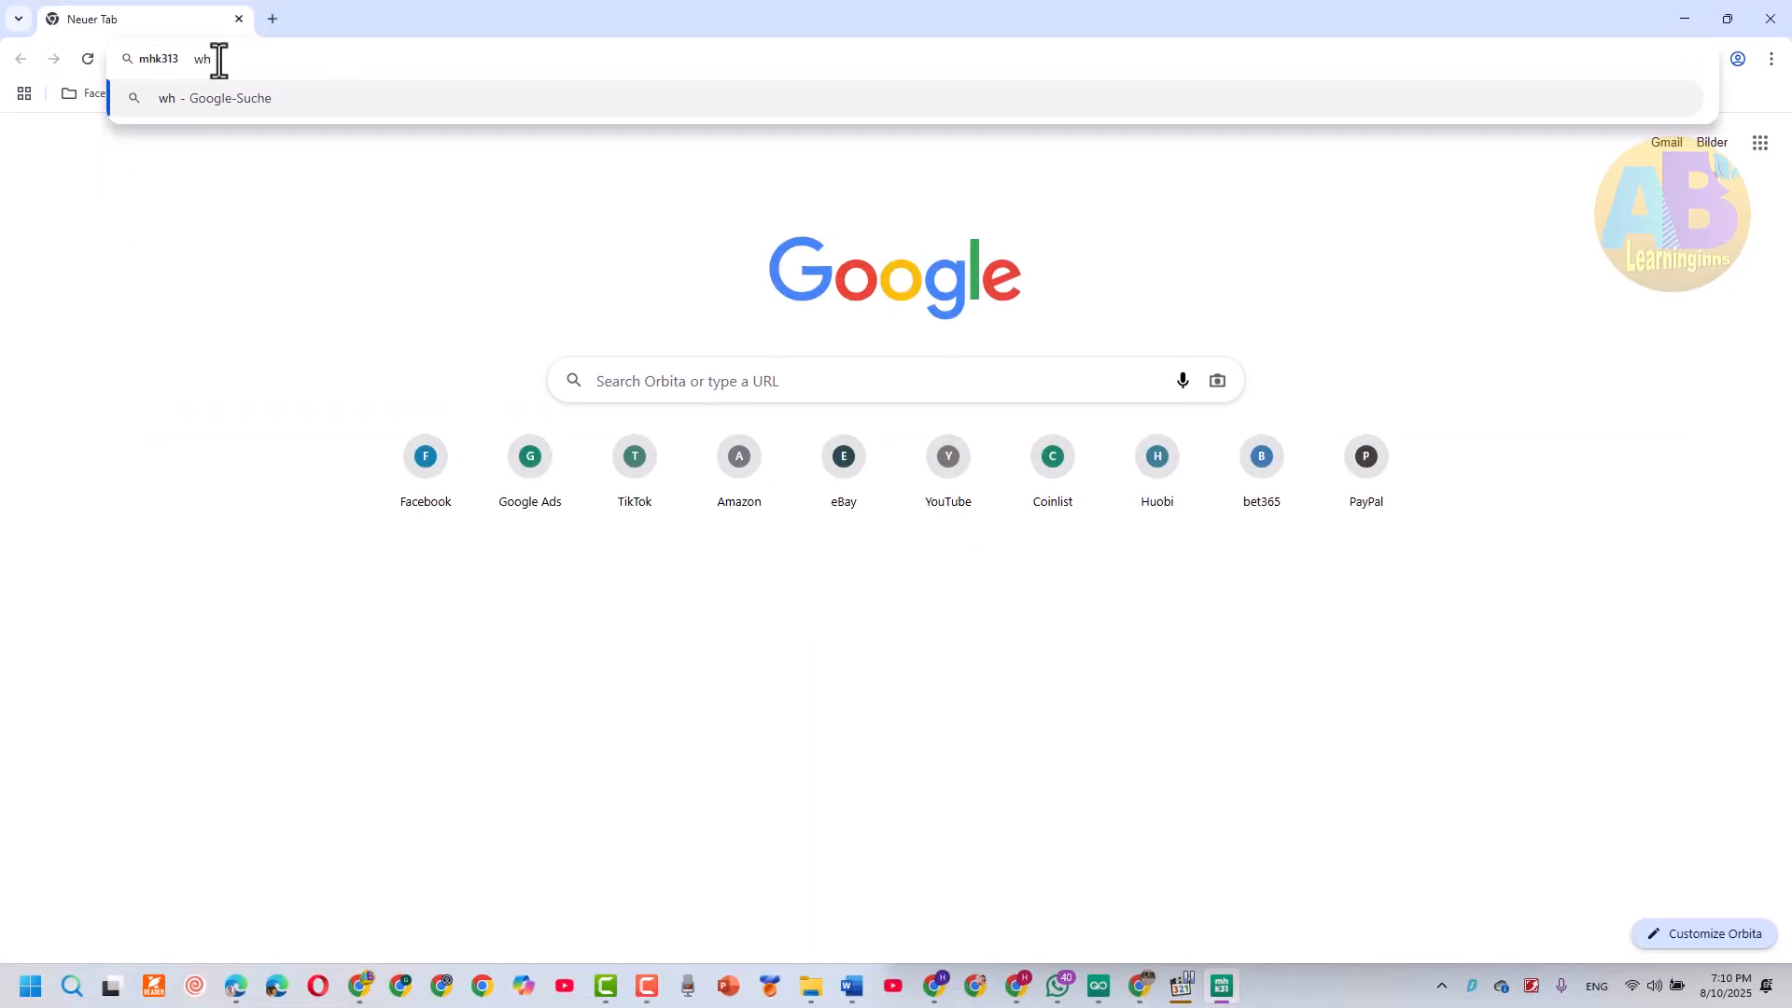
pyautogui.write('atismyip.com')
pyautogui.press('Return')
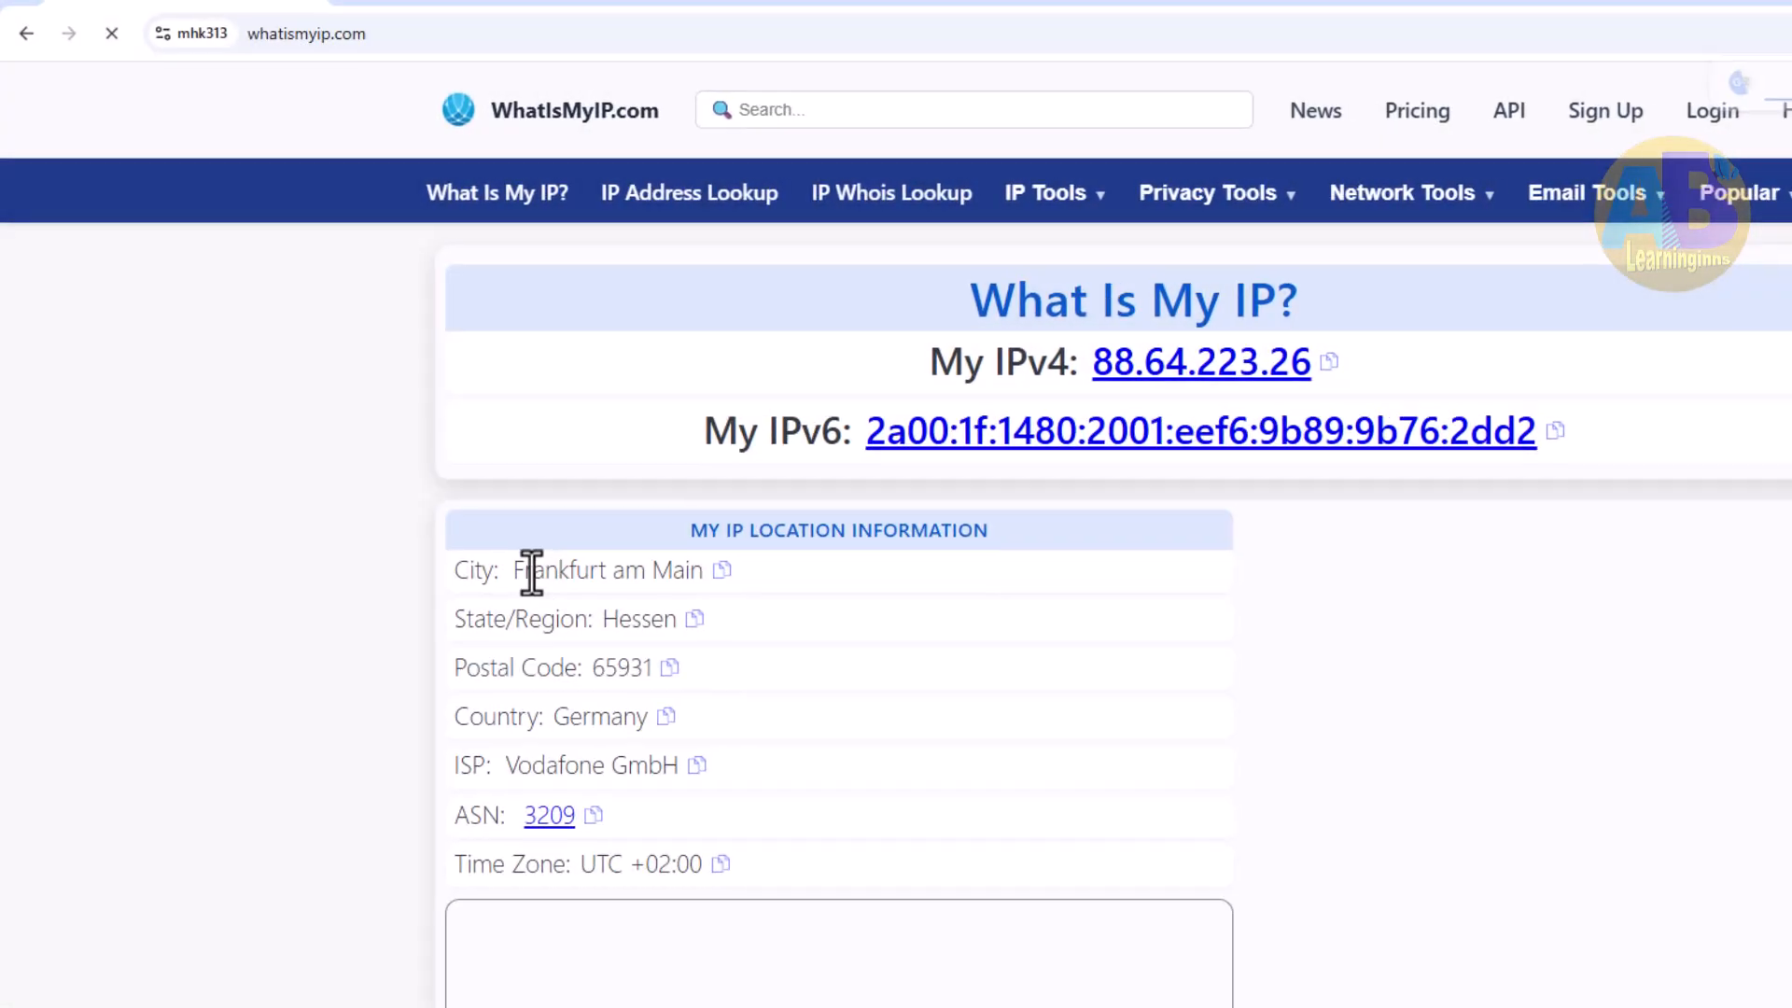
pyautogui.moveTo(404, 479); pyautogui.dragTo(535, 482)
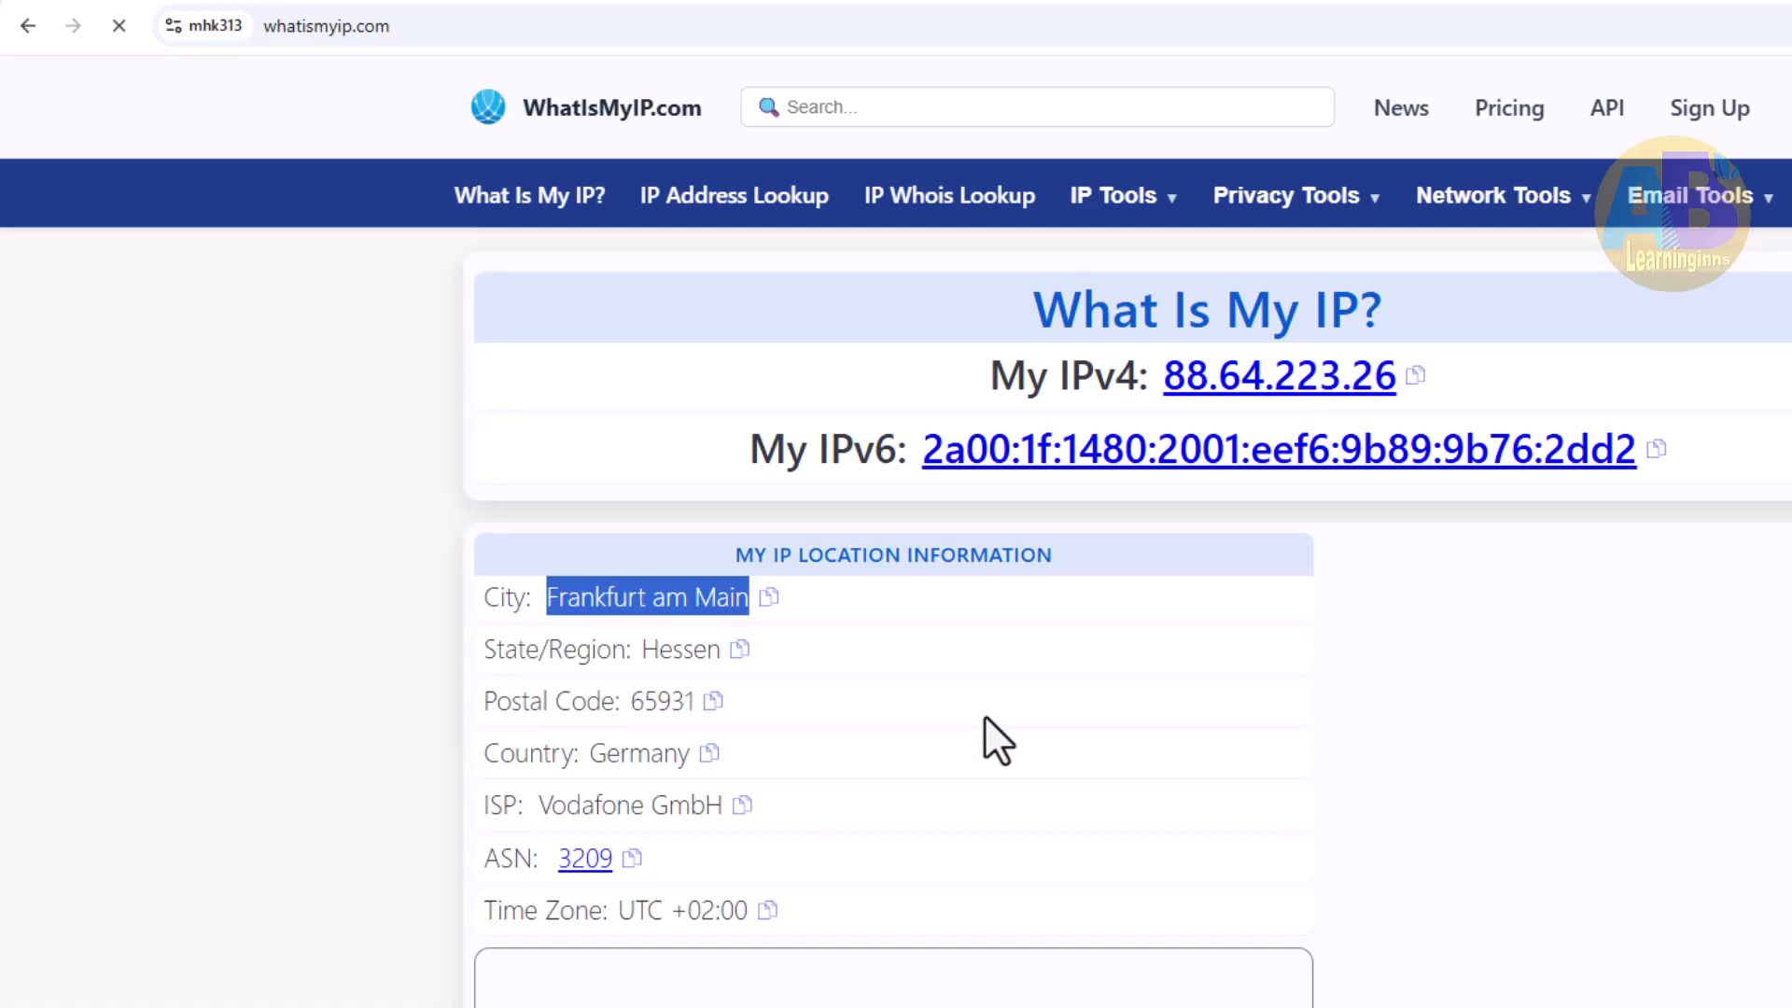
# Close that browser and run the Click to change name profile to compare its IP location
pyautogui.click(1323, 1)
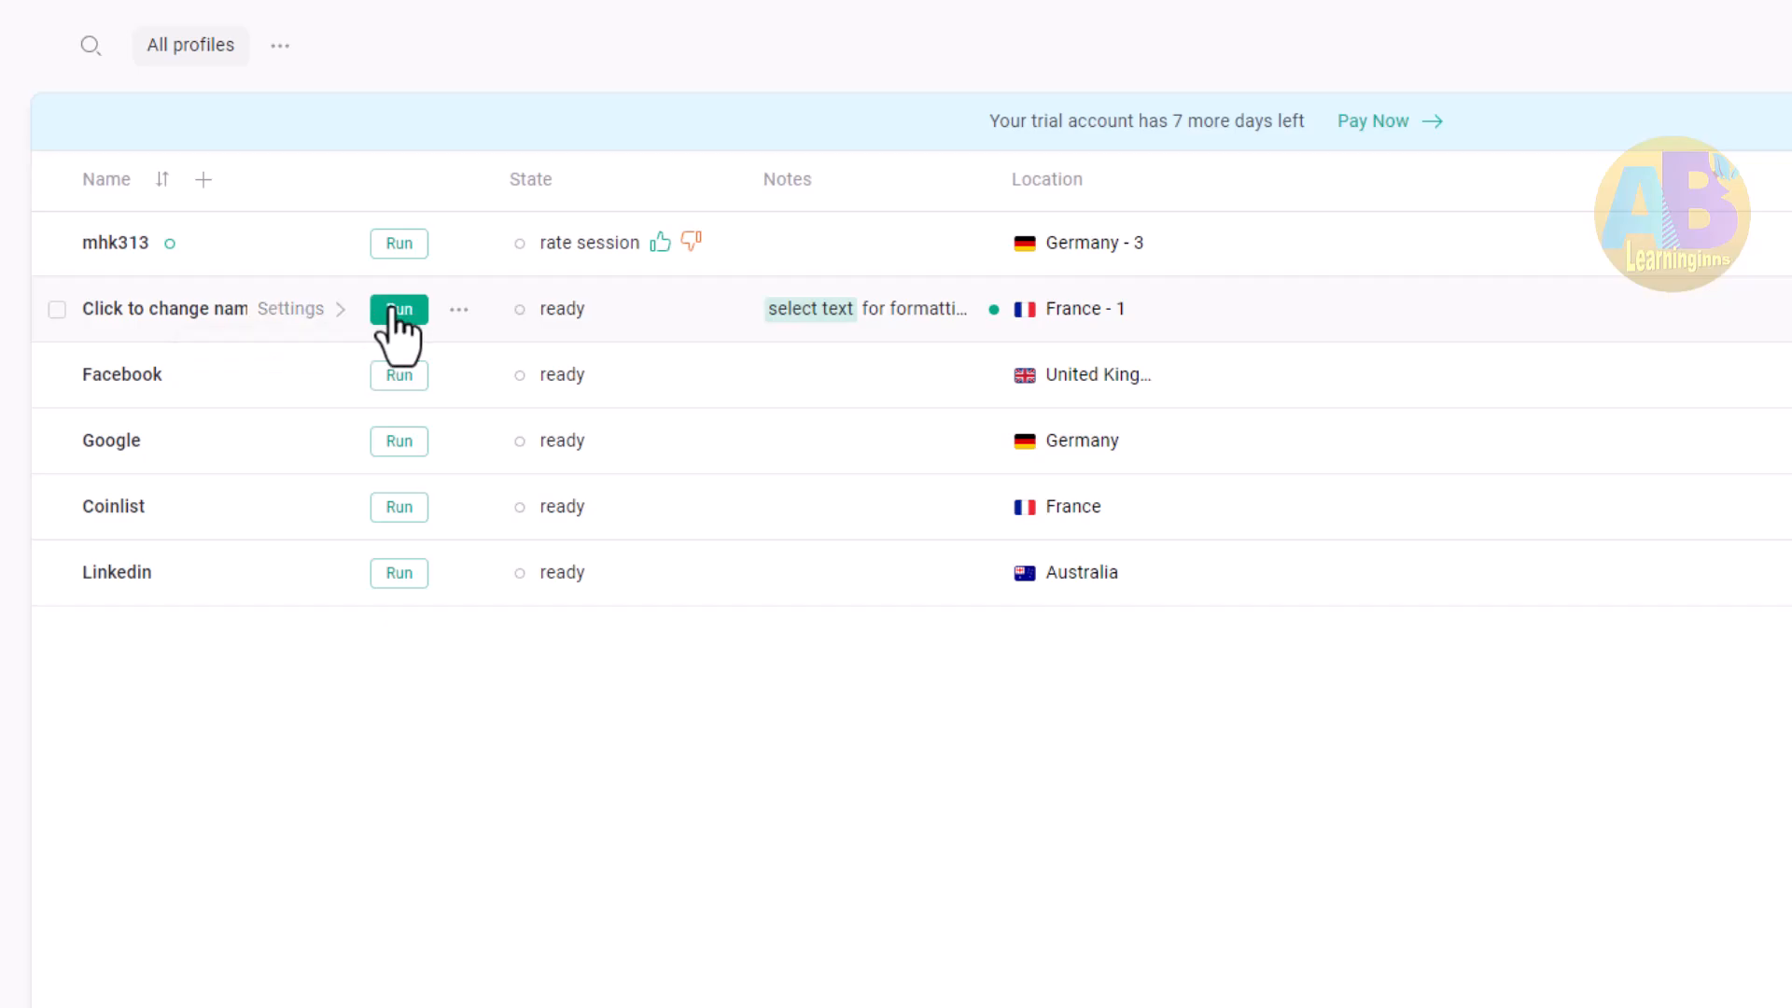
pyautogui.click(399, 310)
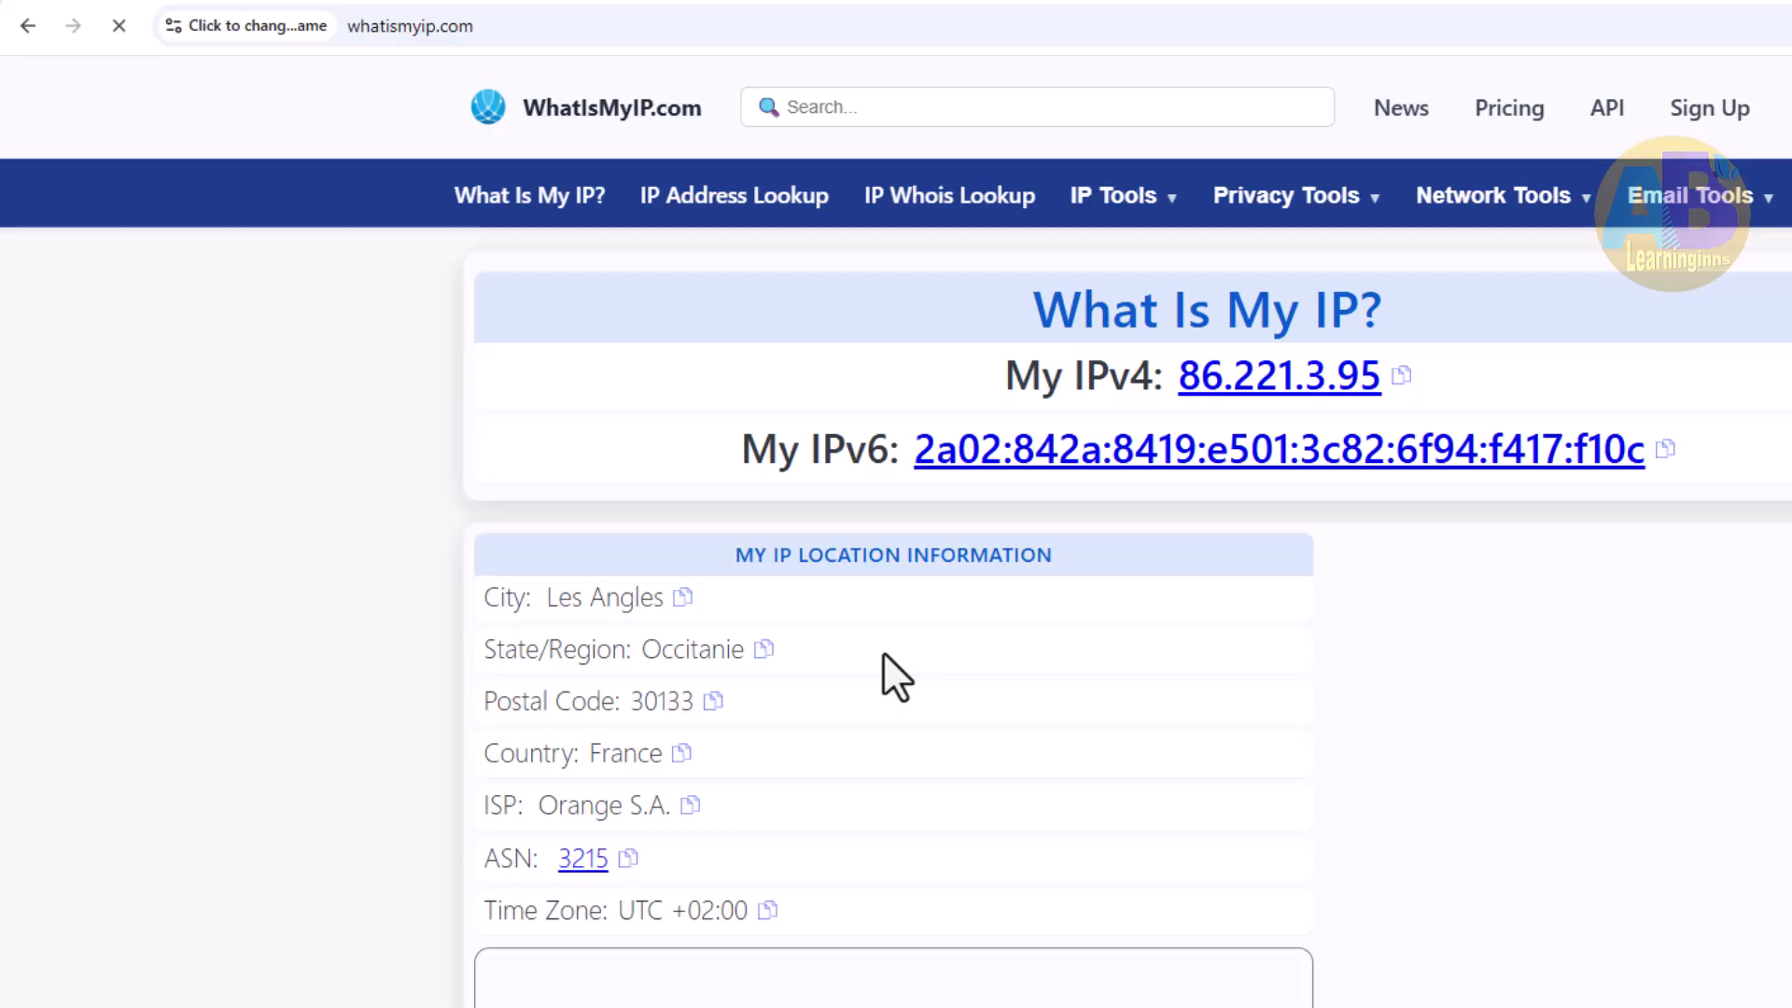
pyautogui.doubleClick(628, 754)
pyautogui.click(1124, 771)
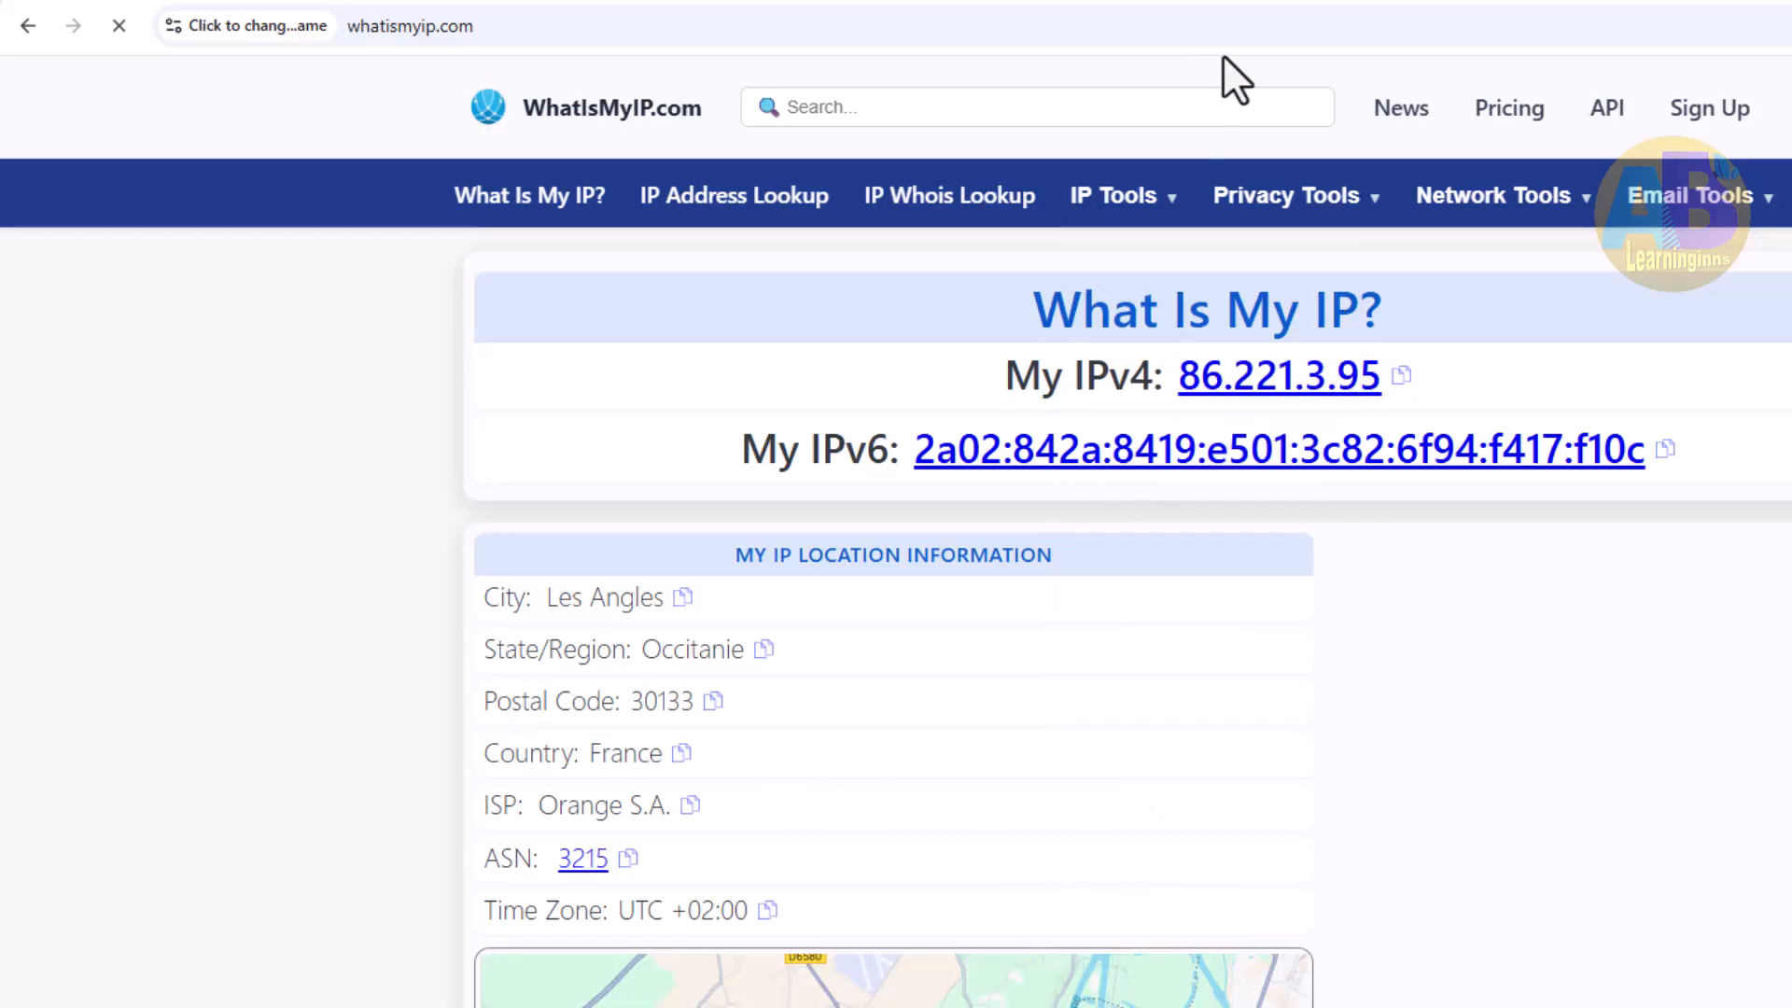